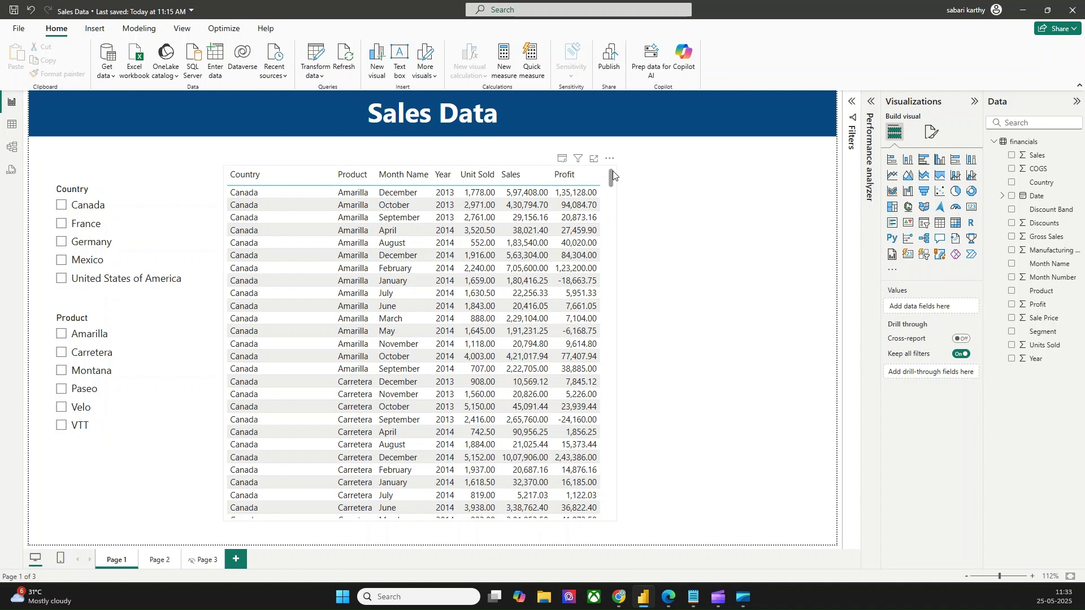
Record visual timings in Performance analyzer, refresh visuals, and copy the Table visual's DAX query.
click(179, 33)
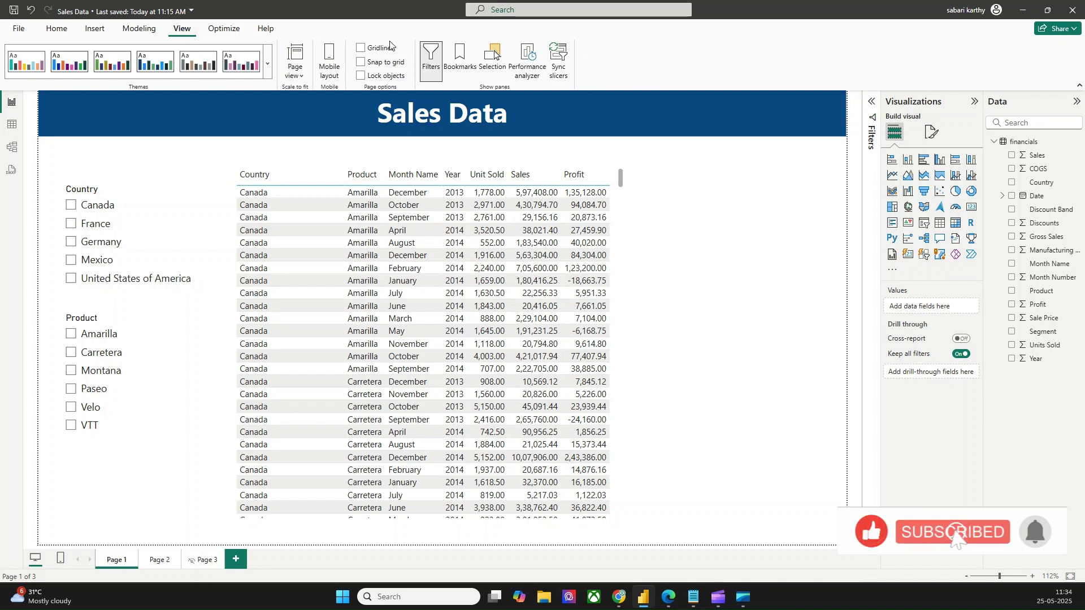
click(527, 56)
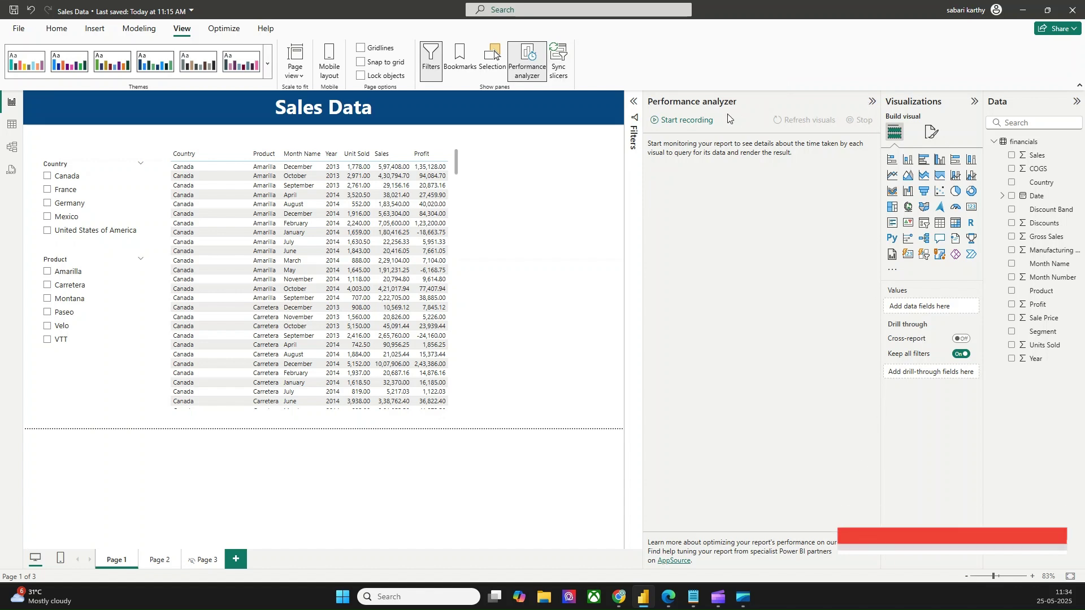
click(683, 121)
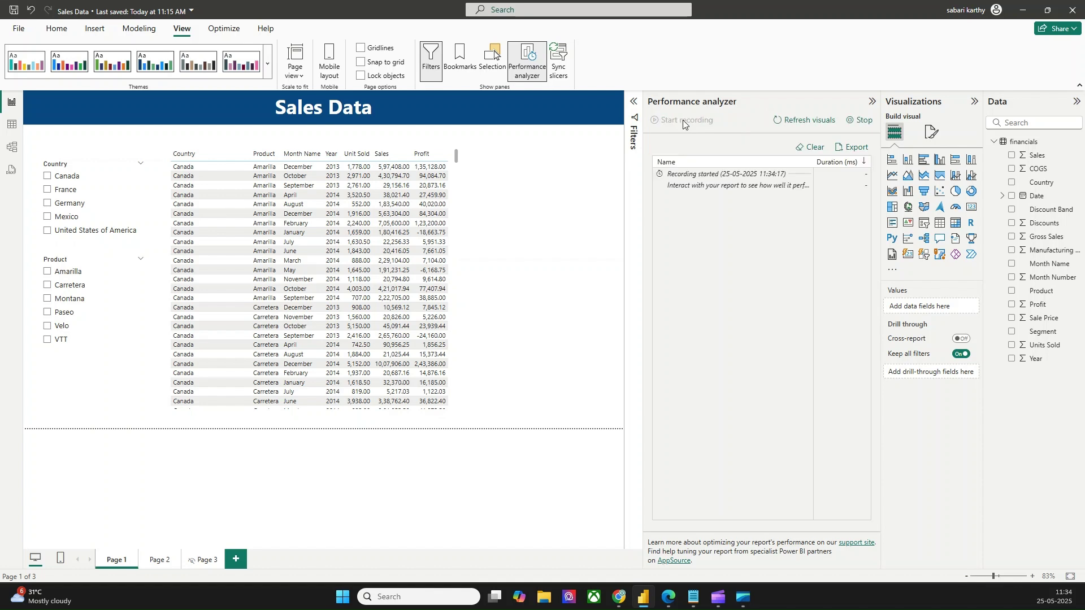
click(814, 121)
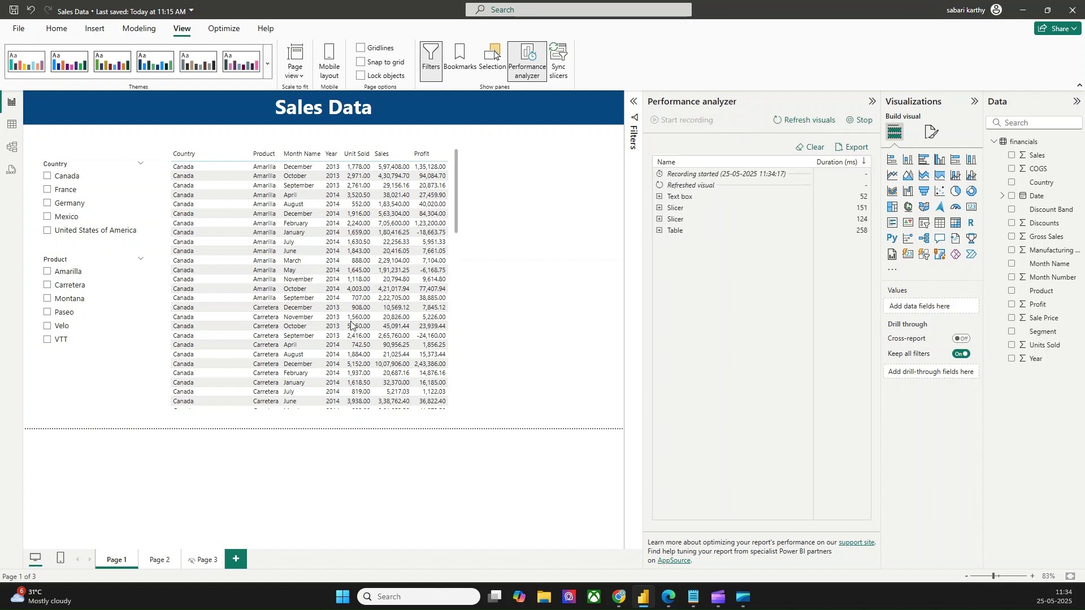
click(659, 231)
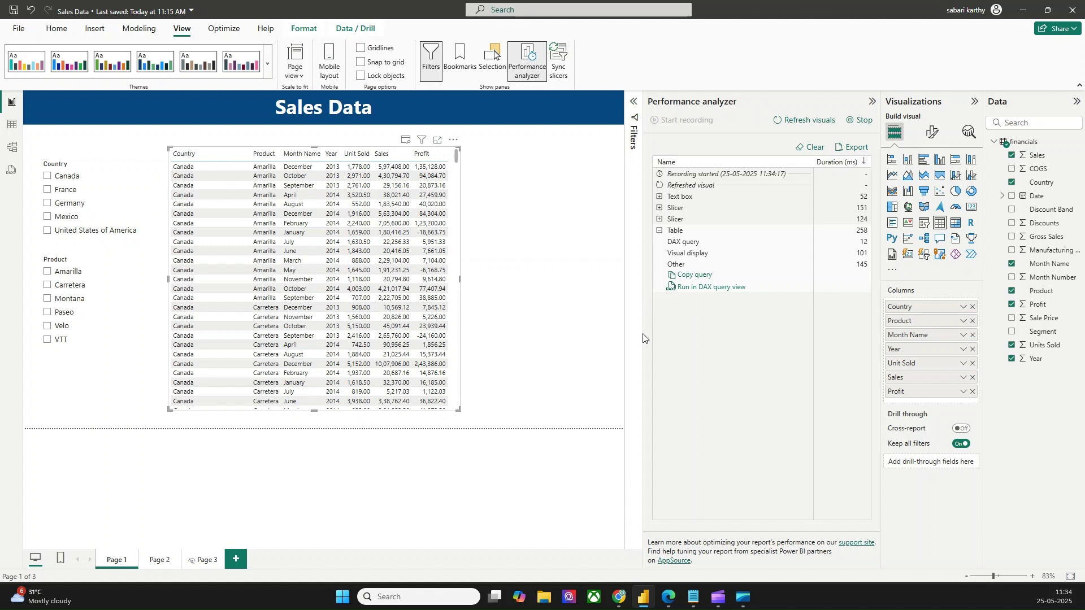
click(690, 277)
Paste the copied table query into DAX query view and run it.
click(11, 170)
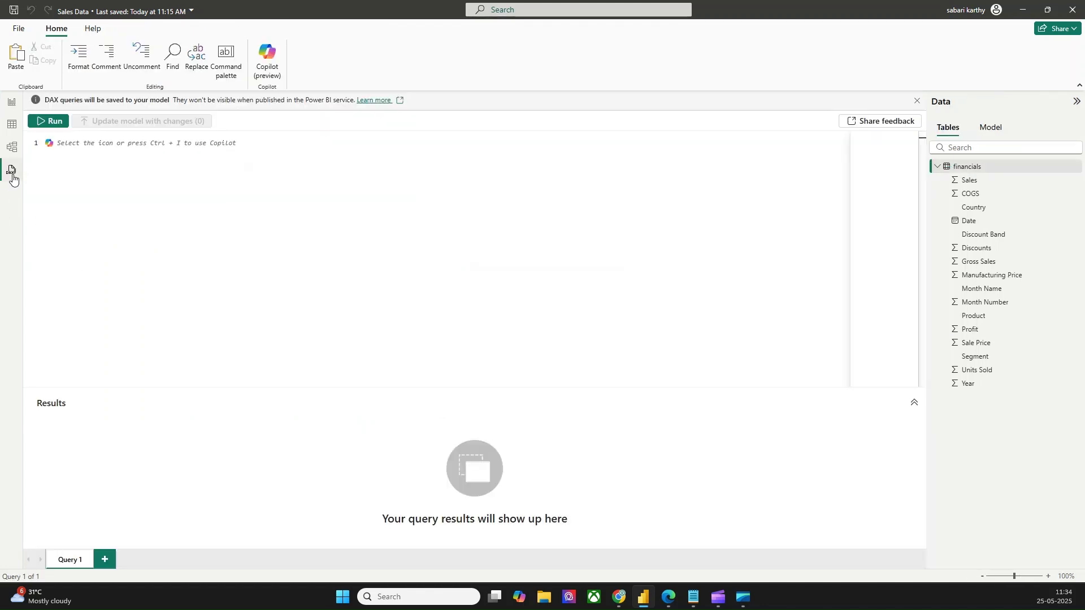
click(75, 144)
key(ctrl+v)
scroll(226, 275, up, 4)
scroll(226, 275, down, 4)
scroll(226, 275, up, 4)
click(48, 121)
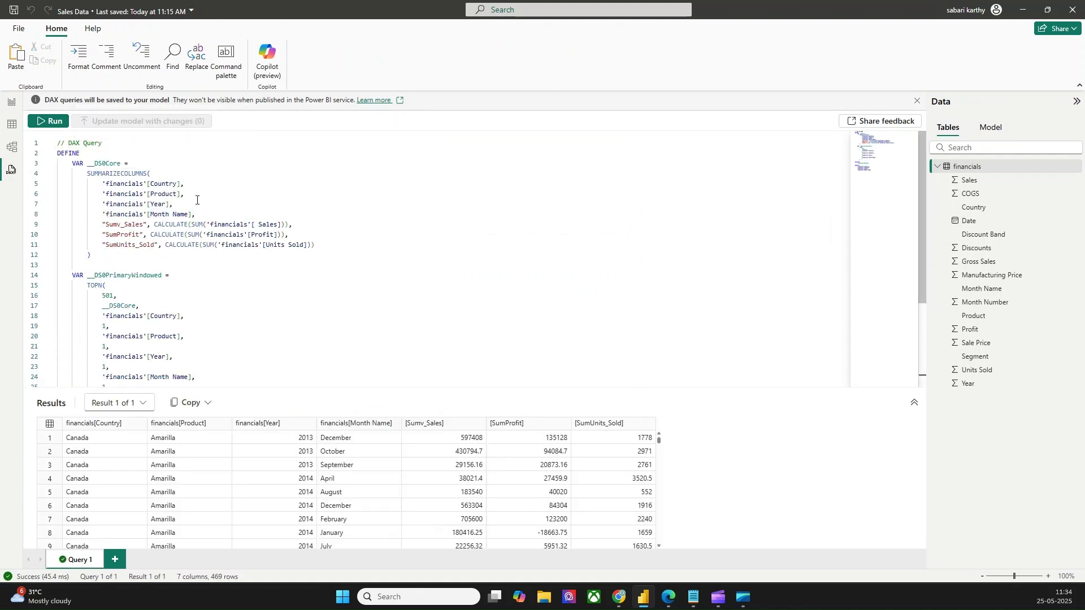
Review the 469-row, 7-column results and highlight the TOPN 501 row limit.
scroll(649, 457, down, 12)
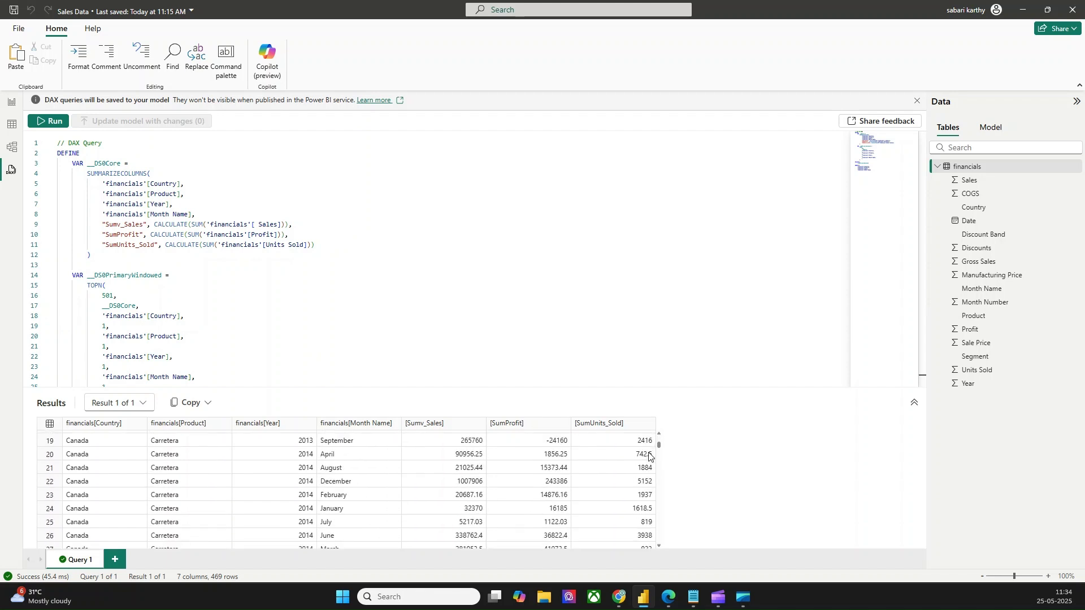
scroll(649, 457, down, 20)
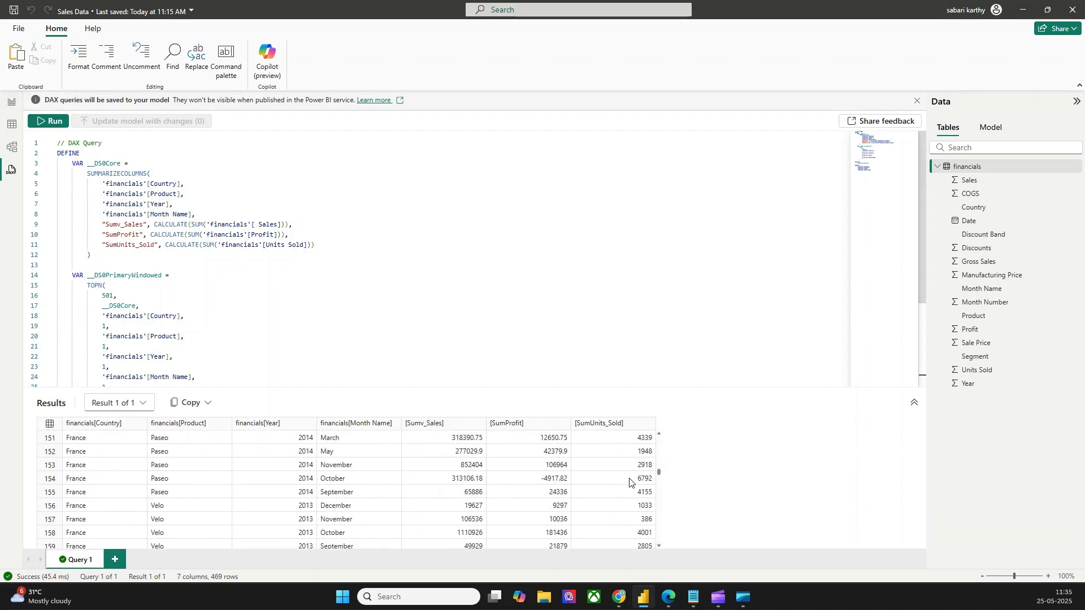
scroll(631, 481, down, 2)
scroll(631, 481, down, 18)
scroll(631, 481, up, 20)
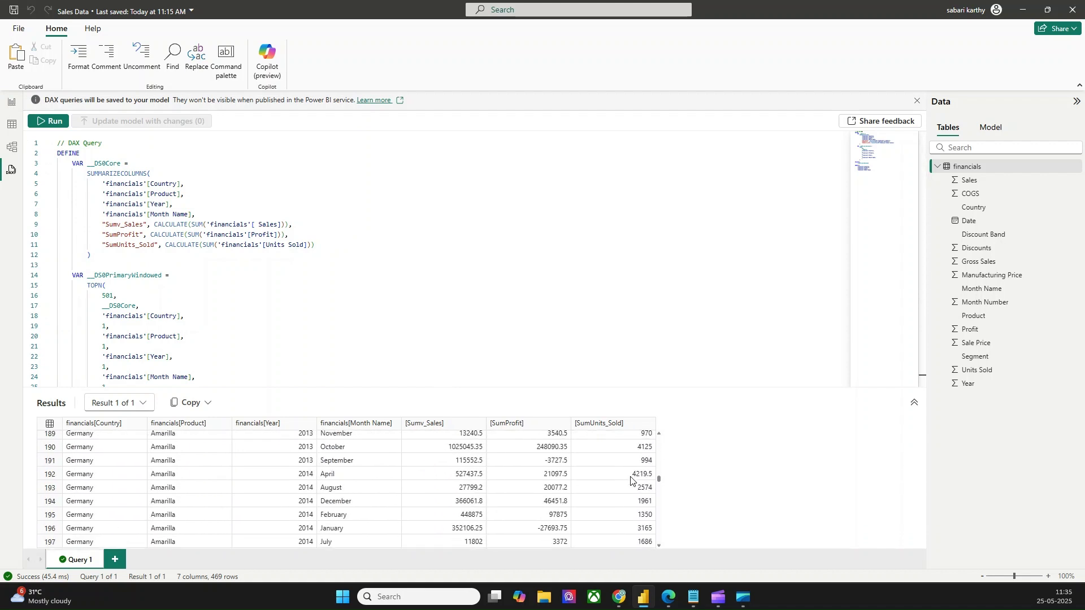
scroll(631, 481, up, 15)
click(201, 310)
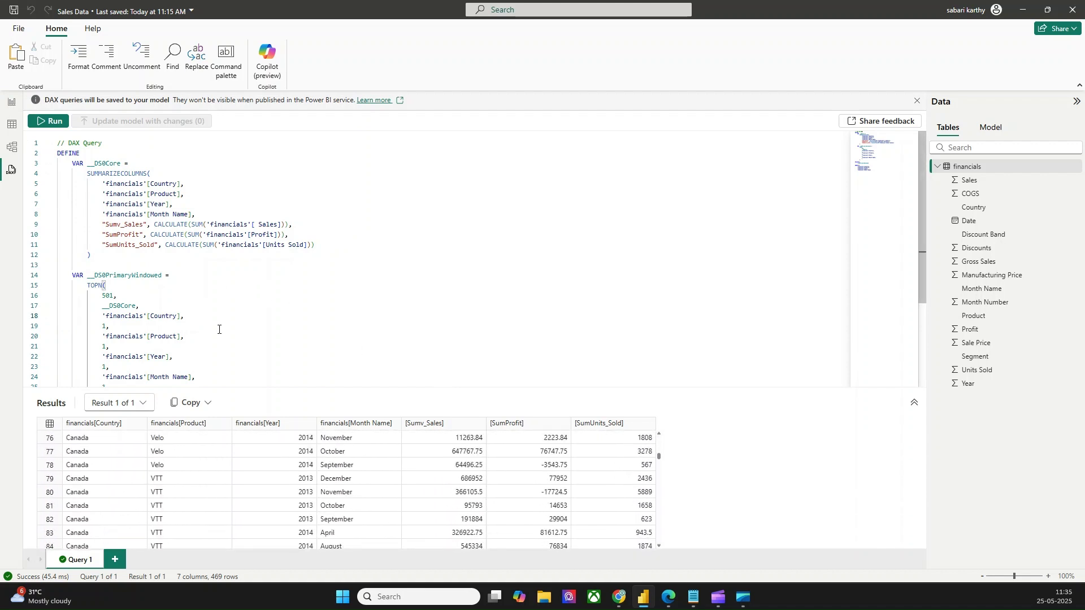
scroll(219, 329, down, 4)
scroll(219, 329, up, 3)
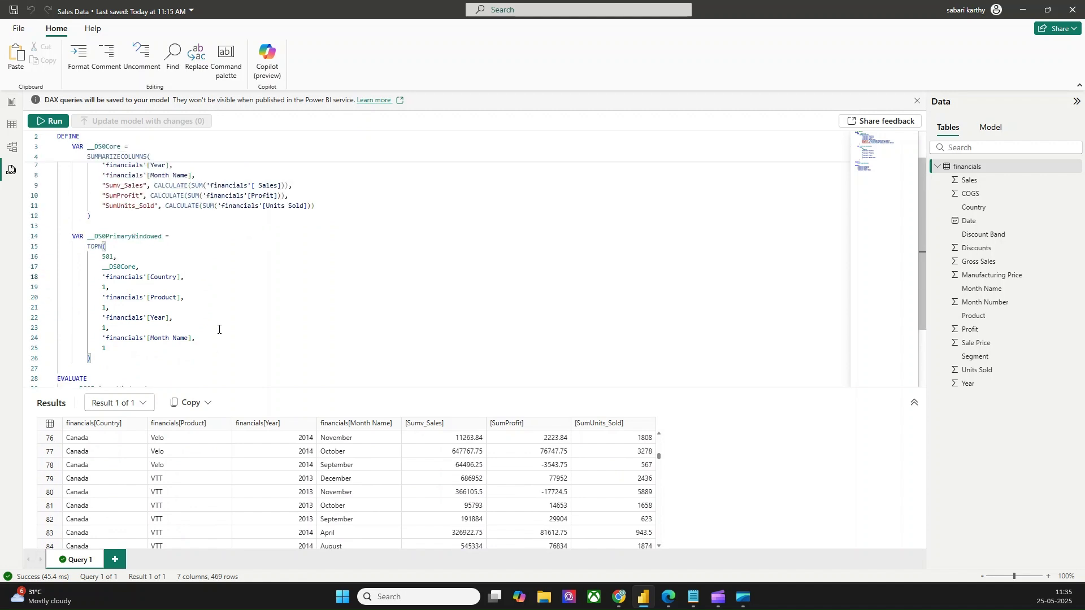
double_click(112, 256)
scroll(198, 270, up, 3)
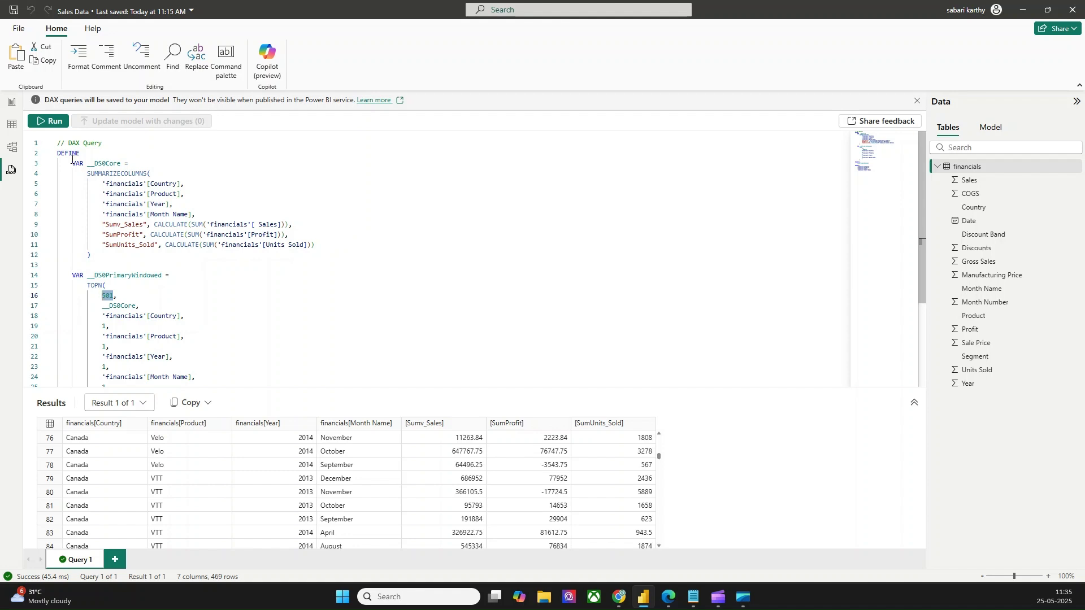
scroll(162, 187, down, 2)
scroll(162, 187, up, 2)
On the Sales Data report page, filter the slicers to Canada, France and product Paseo.
click(12, 102)
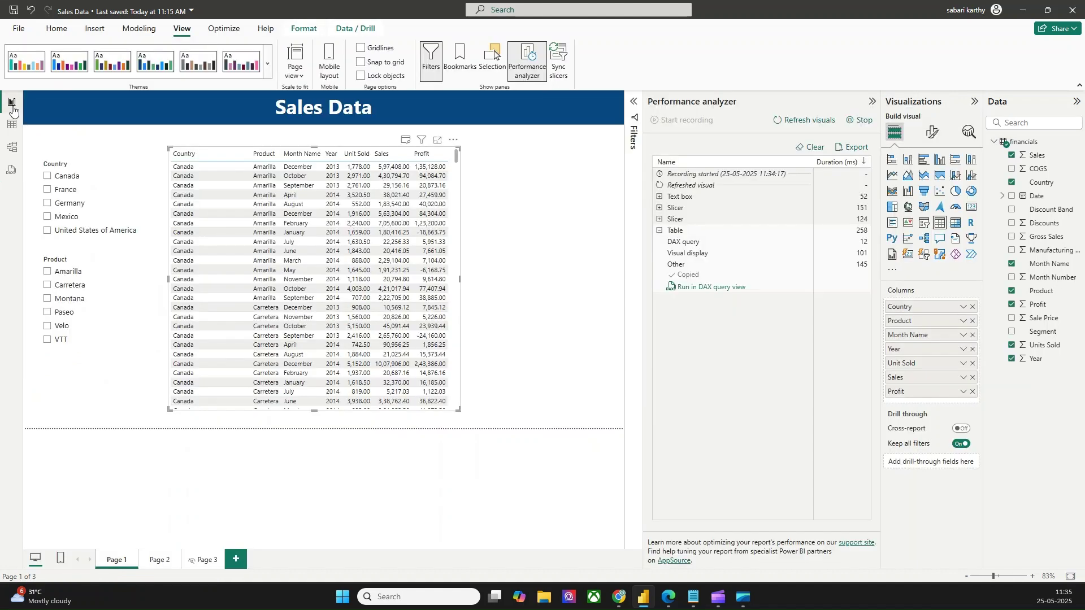
click(56, 176)
click(56, 189)
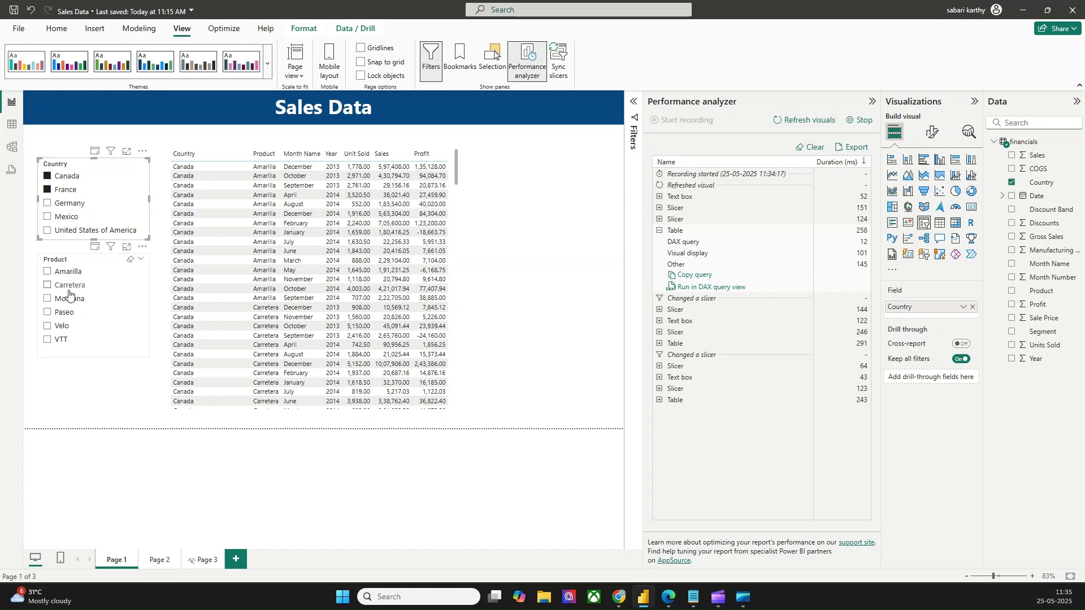
click(61, 313)
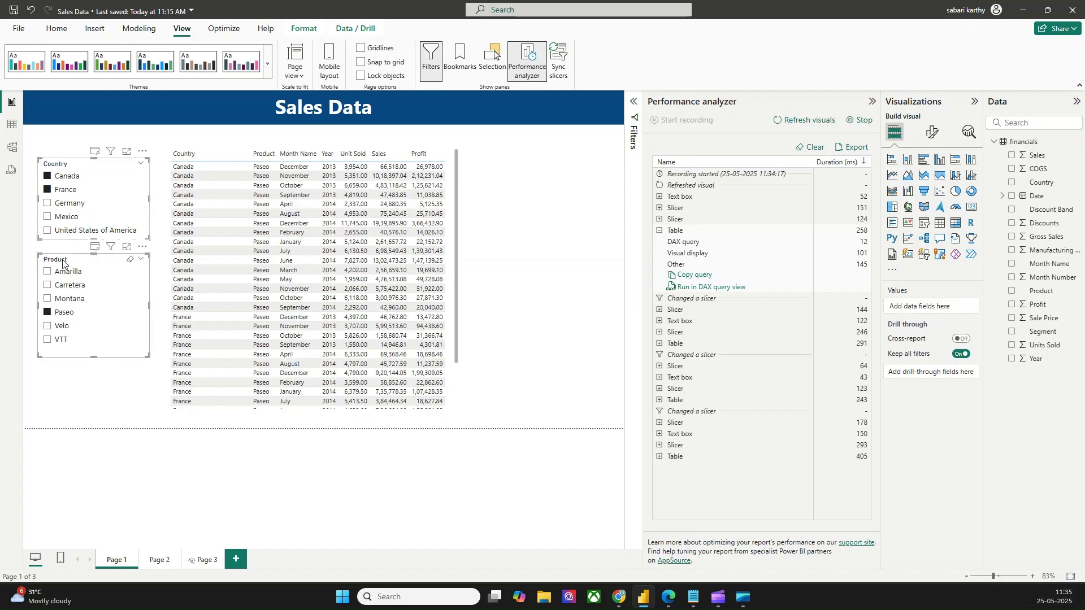
Clear the performance log, refresh visuals, and copy the filtered Table visual's DAX query.
click(811, 147)
click(801, 122)
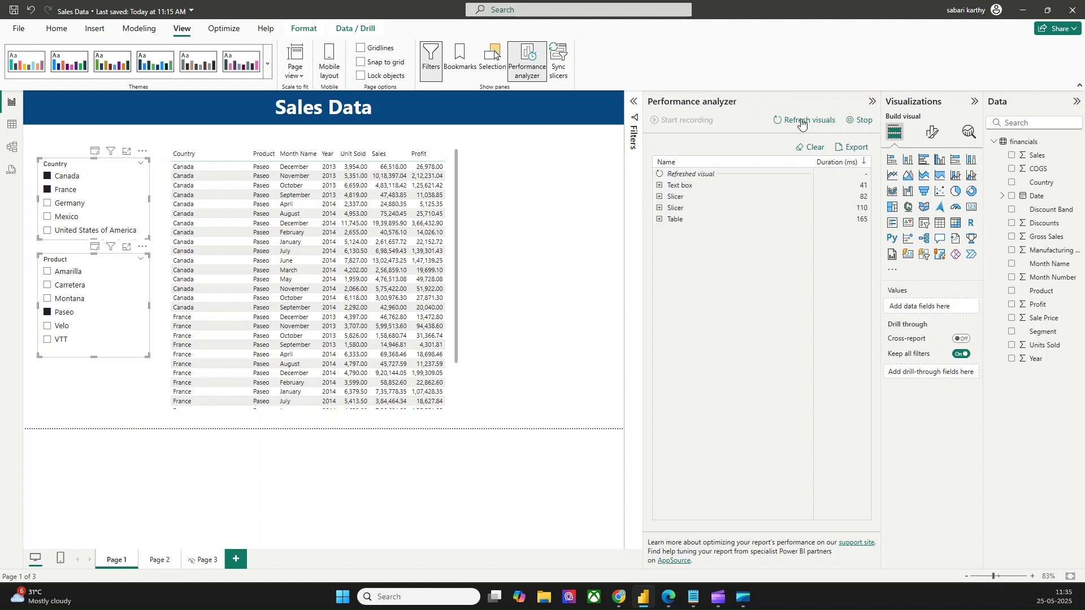
click(658, 220)
click(694, 264)
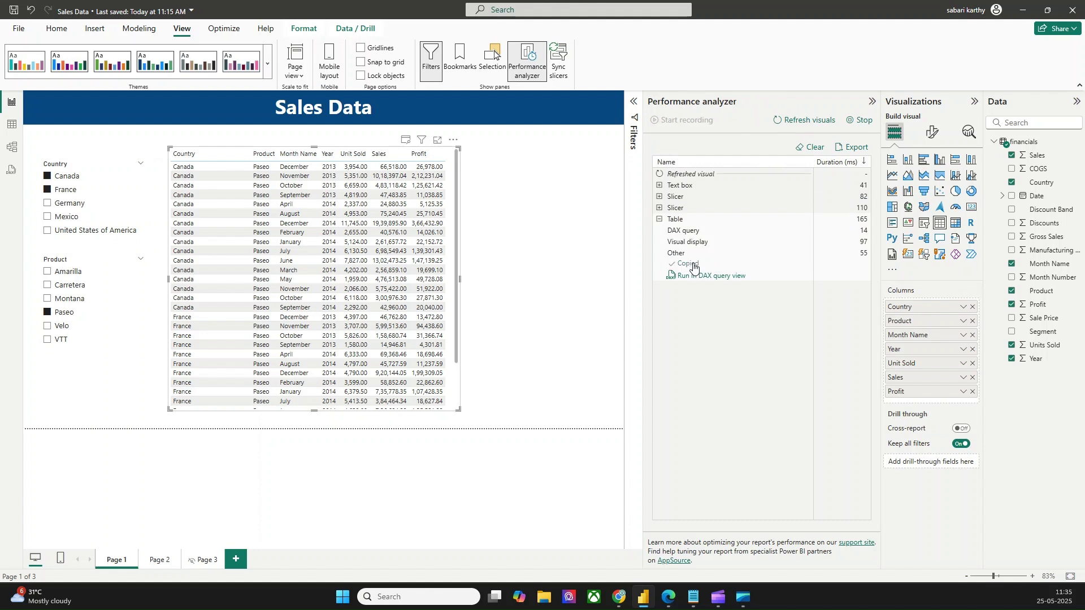
Replace the old DAX query with the filtered one and inspect its two TREATAS filter variables.
click(12, 170)
click(185, 230)
key(ctrl+a)
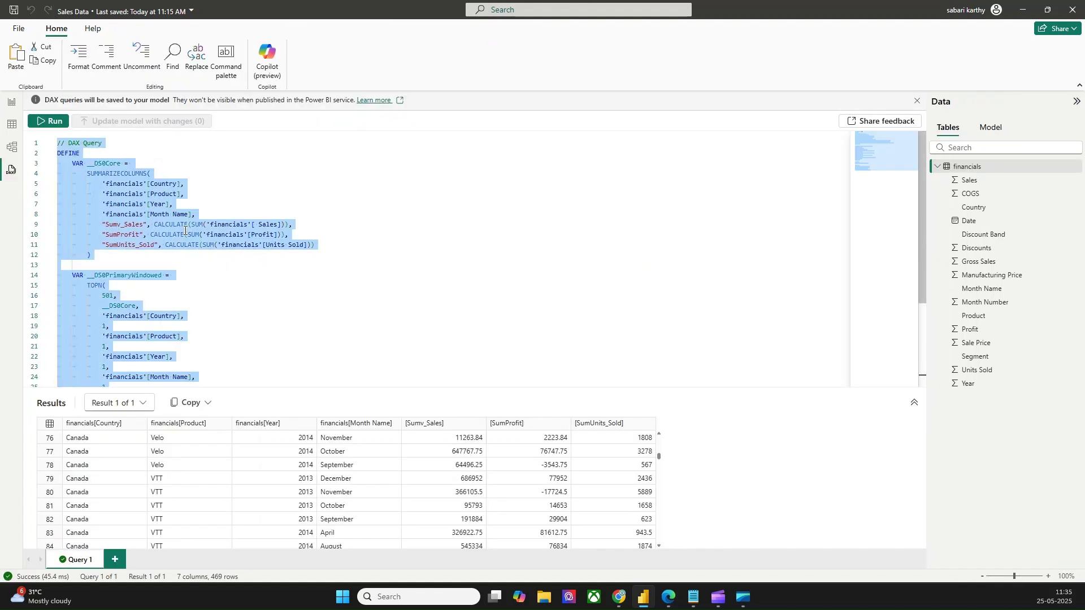
key(ctrl+v)
scroll(224, 255, up, 10)
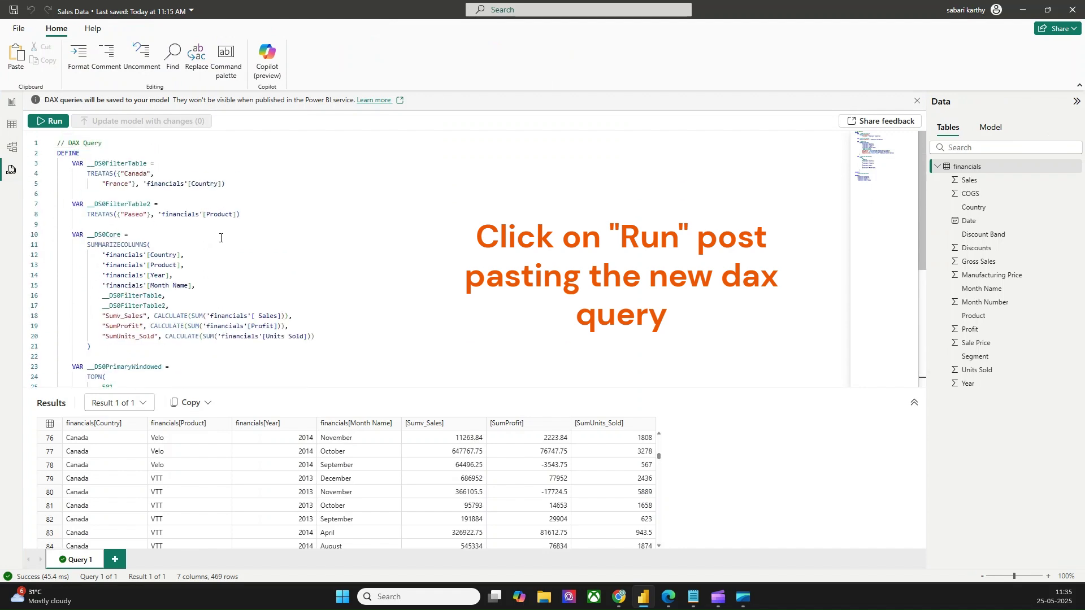
drag(73, 165, 240, 214)
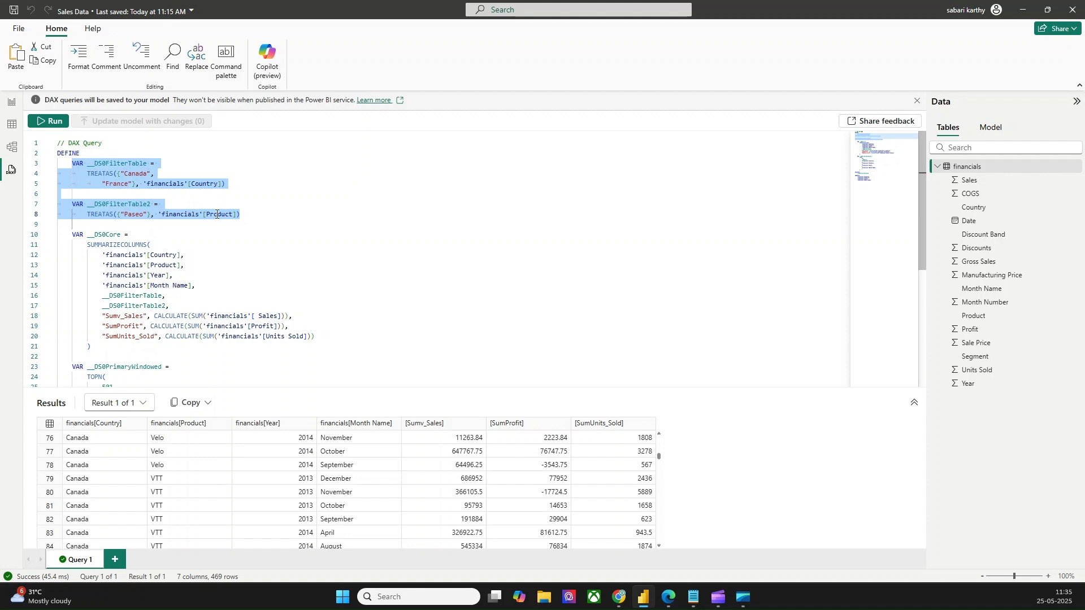
click(123, 204)
scroll(301, 255, down, 5)
scroll(301, 255, down, 2)
scroll(293, 259, up, 6)
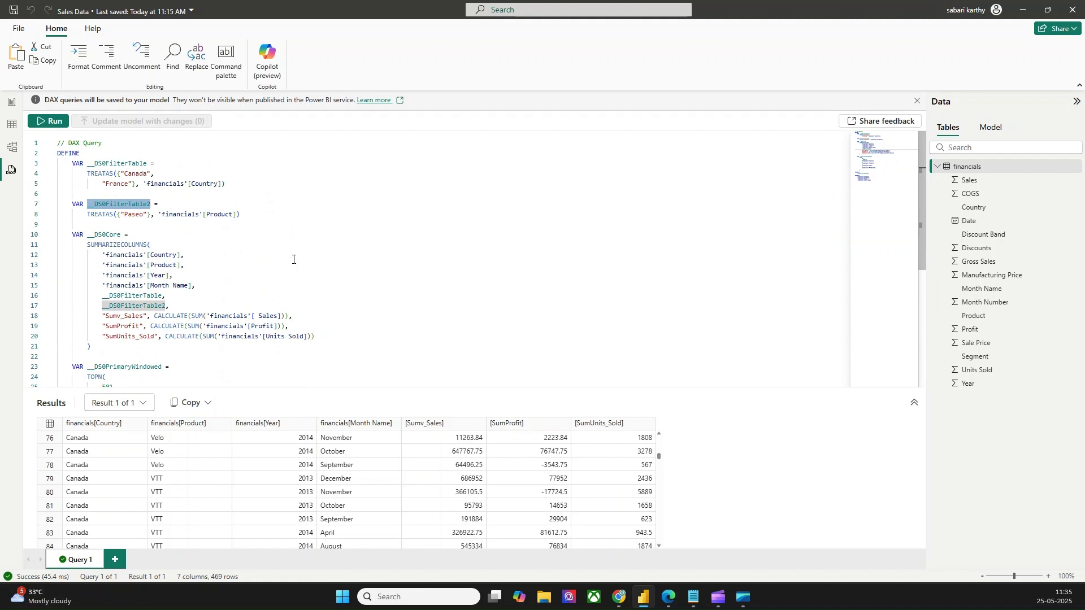
Run the filtered query with F5 and check the Canada and France filter values.
key(F5)
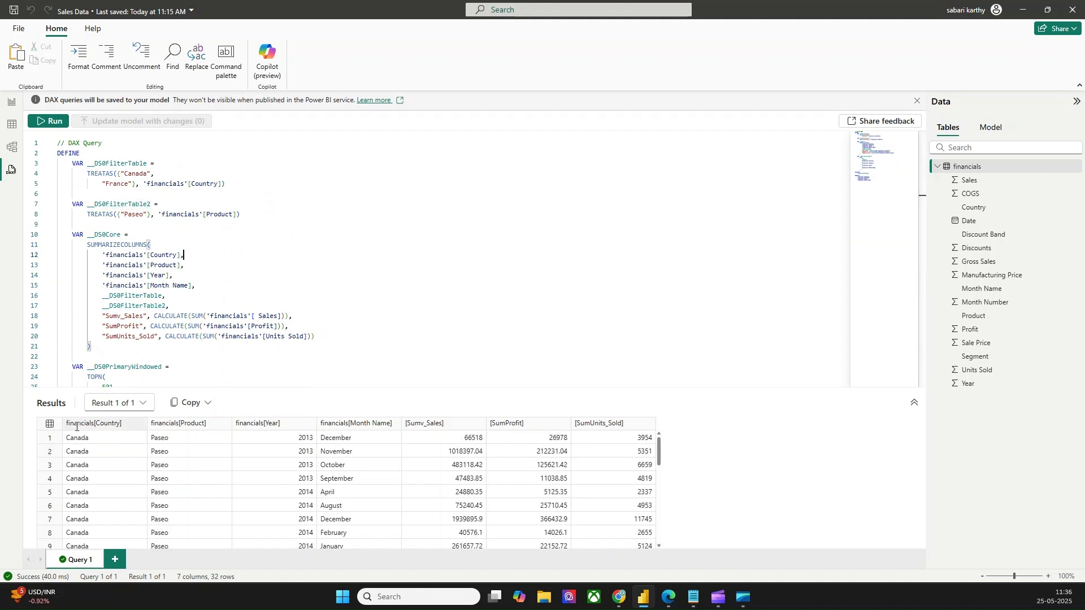
scroll(90, 452, down, 4)
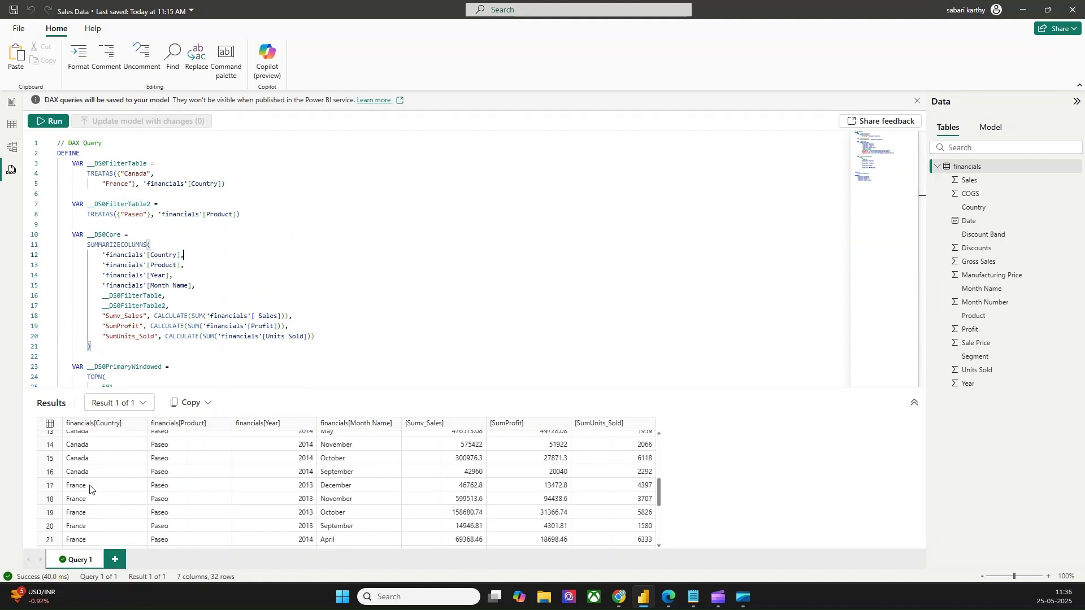
scroll(182, 478, up, 5)
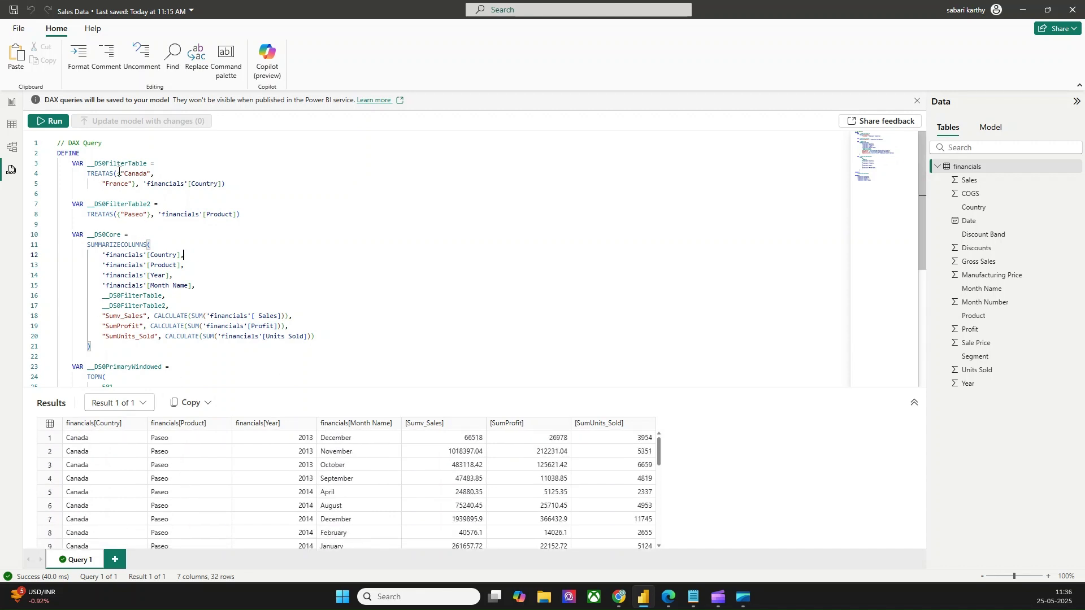
drag(120, 171, 131, 181)
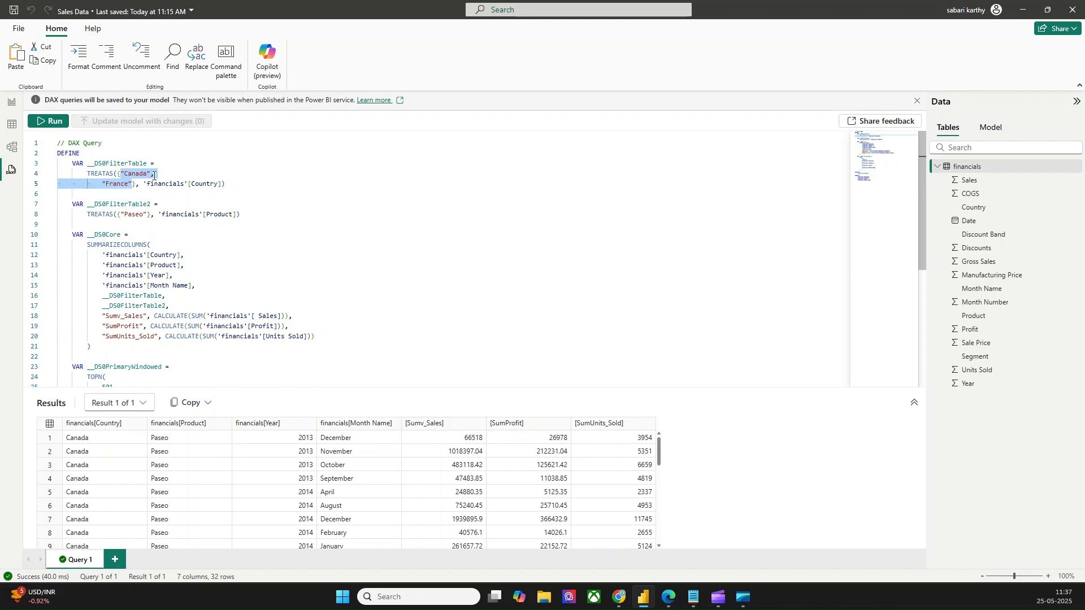
click(154, 175)
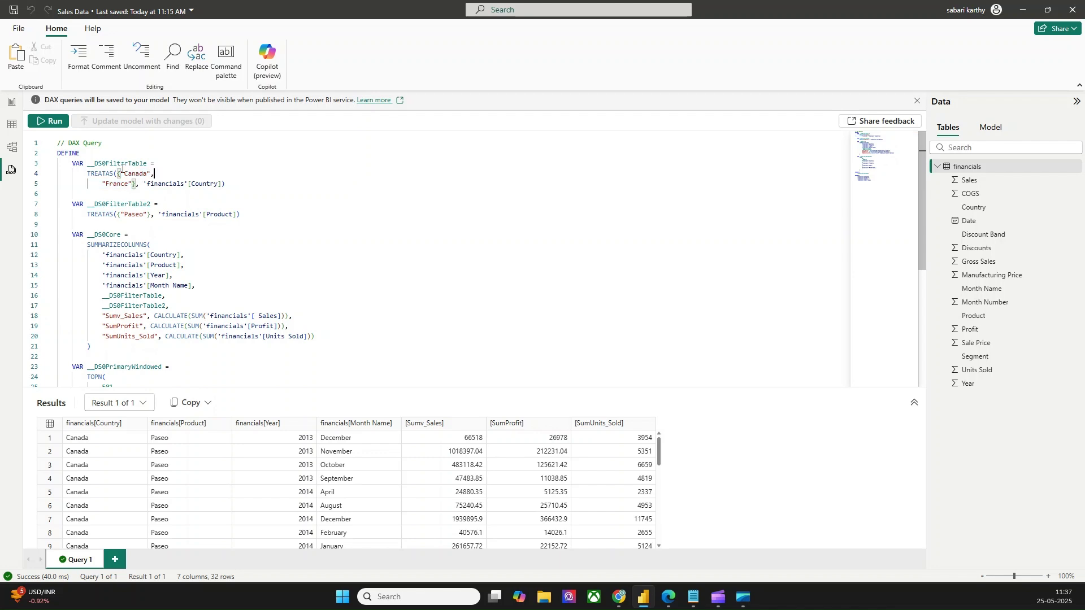
Return to the Sales Data report page and select the financials table in the Data pane.
click(12, 102)
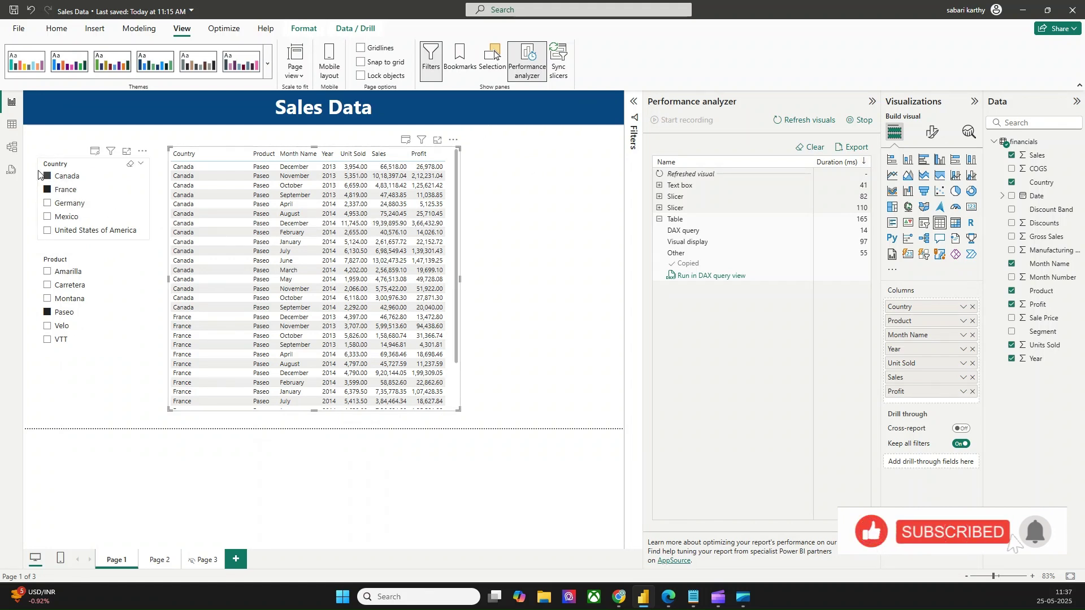
click(11, 170)
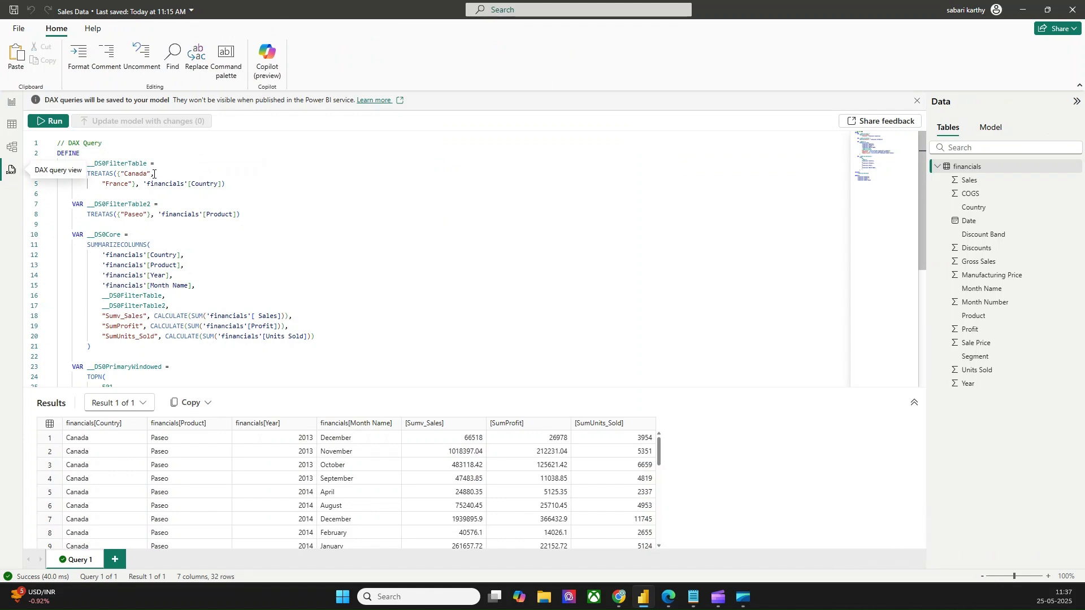
click(11, 103)
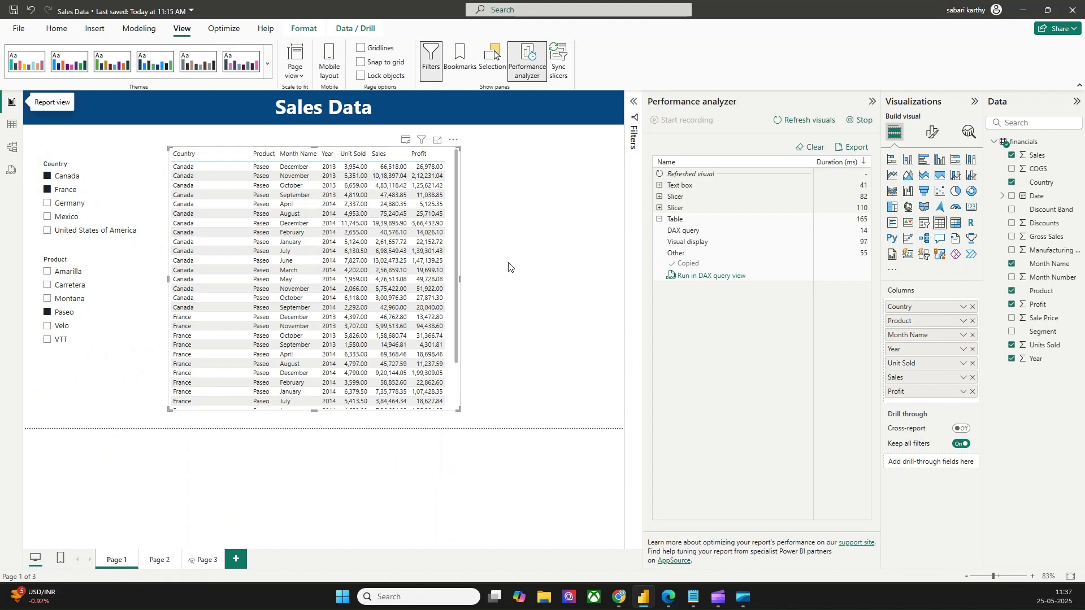
click(1029, 143)
Start a new financials measure SelectedCountry using CONCATENATEX over VALUES.
click(227, 67)
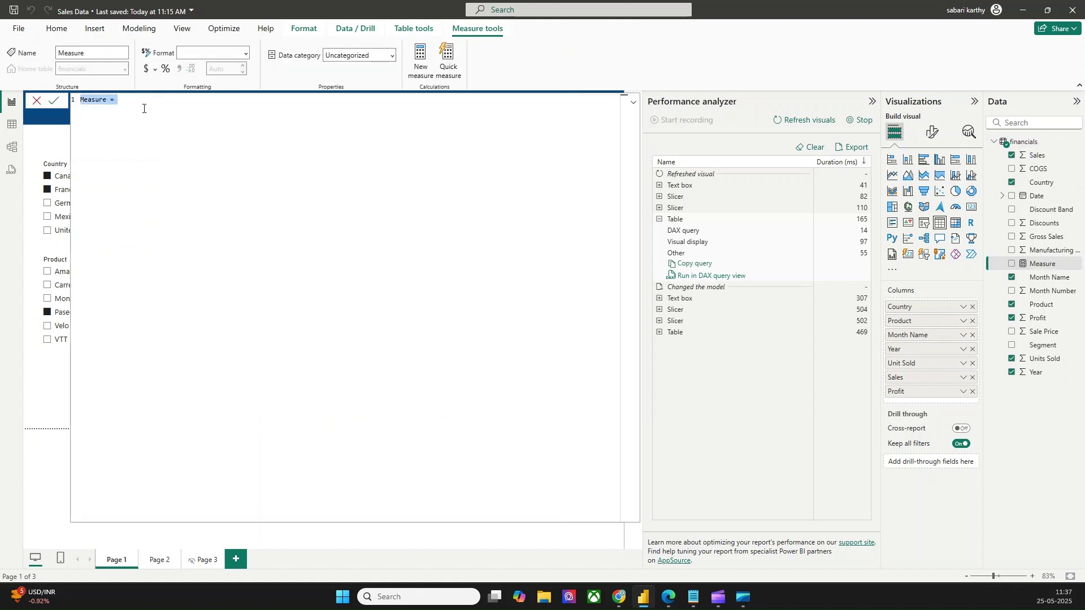
text(Se)
key(ctrl+a)
text(S)
text(conc)
key(Down)
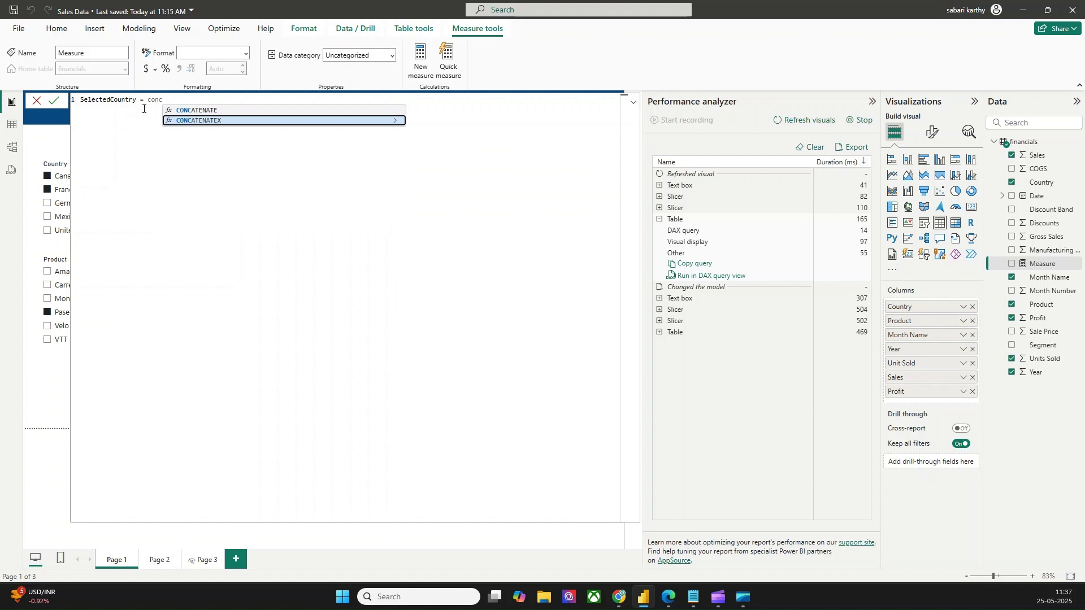
key(Tab)
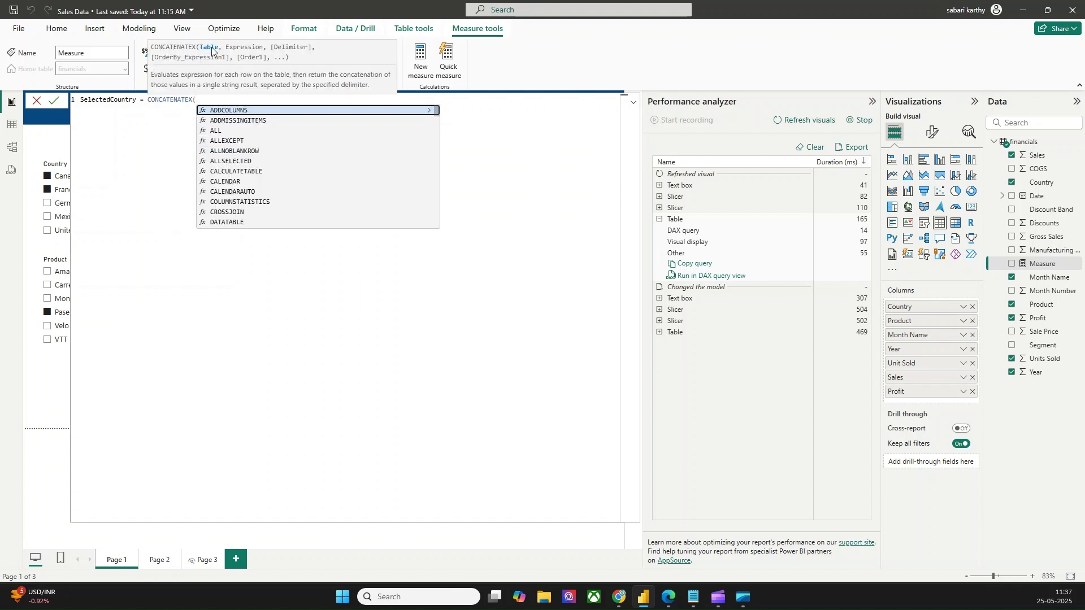
text(values)
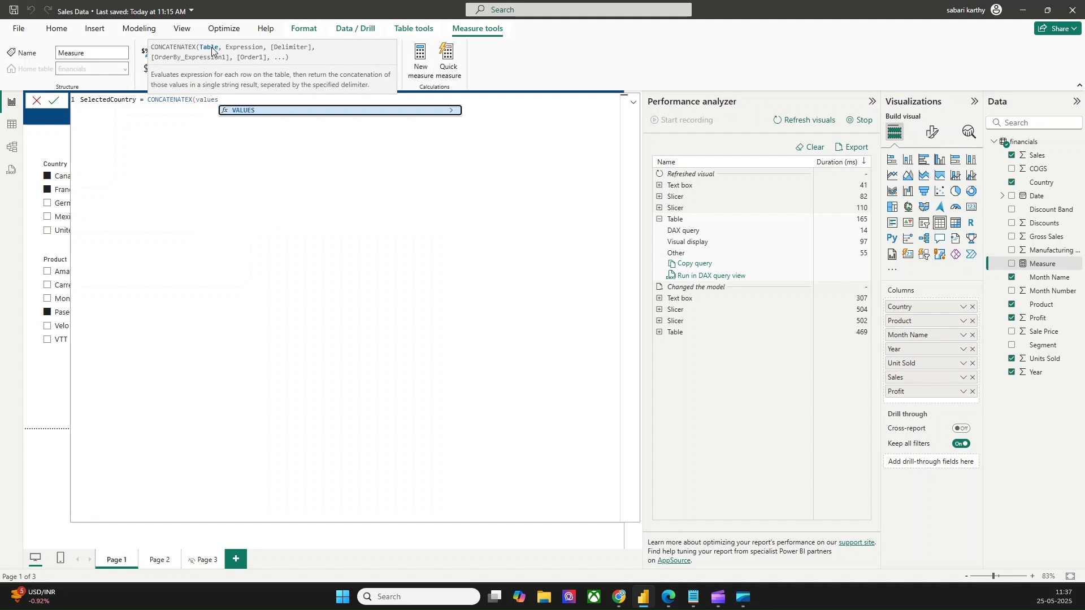
key(Tab)
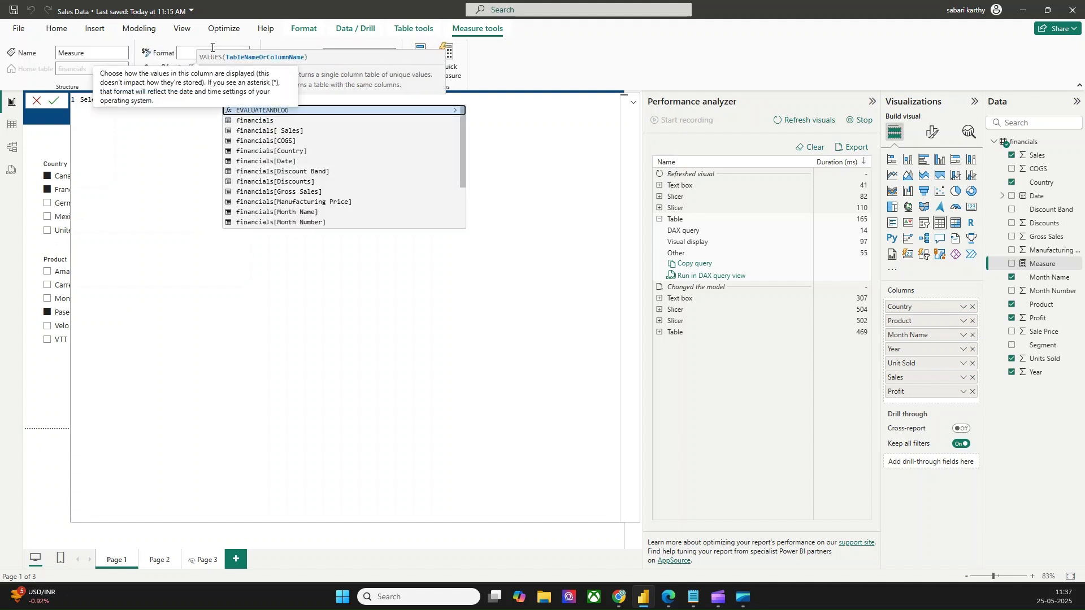
Complete the formula with financials[Country] and a "," delimiter, then commit the measure.
click(289, 151)
drag(299, 100, 224, 100)
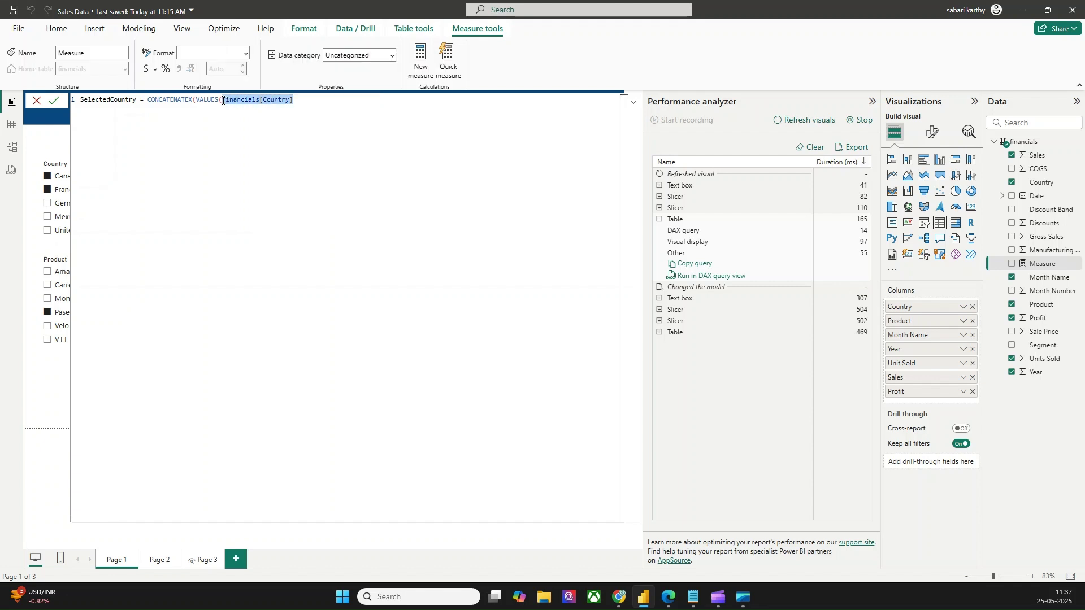
click(303, 101)
text(),)
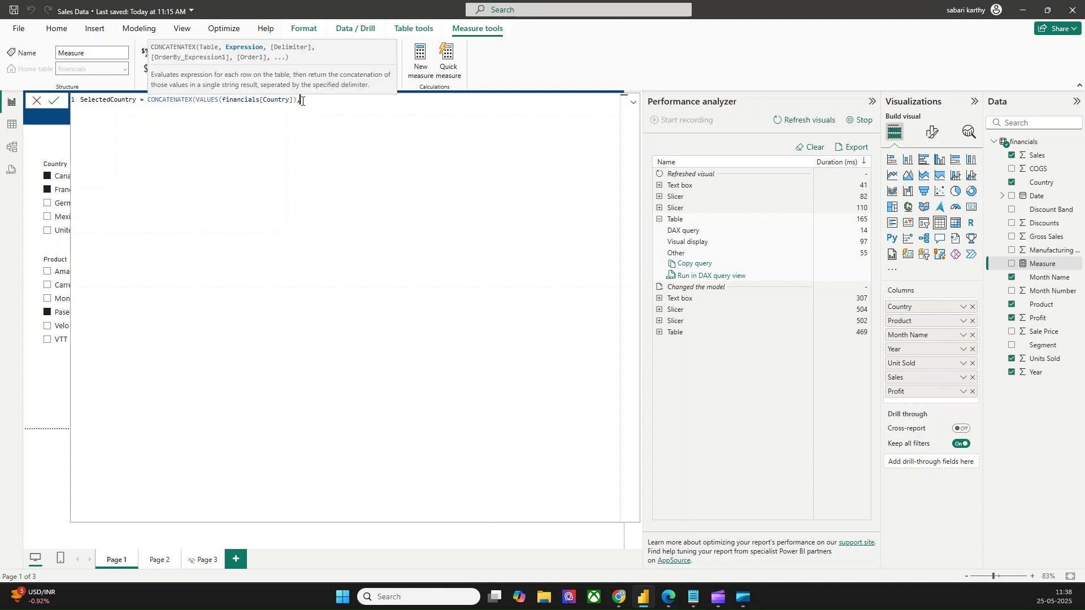
text(financials[Country])
text(,","))
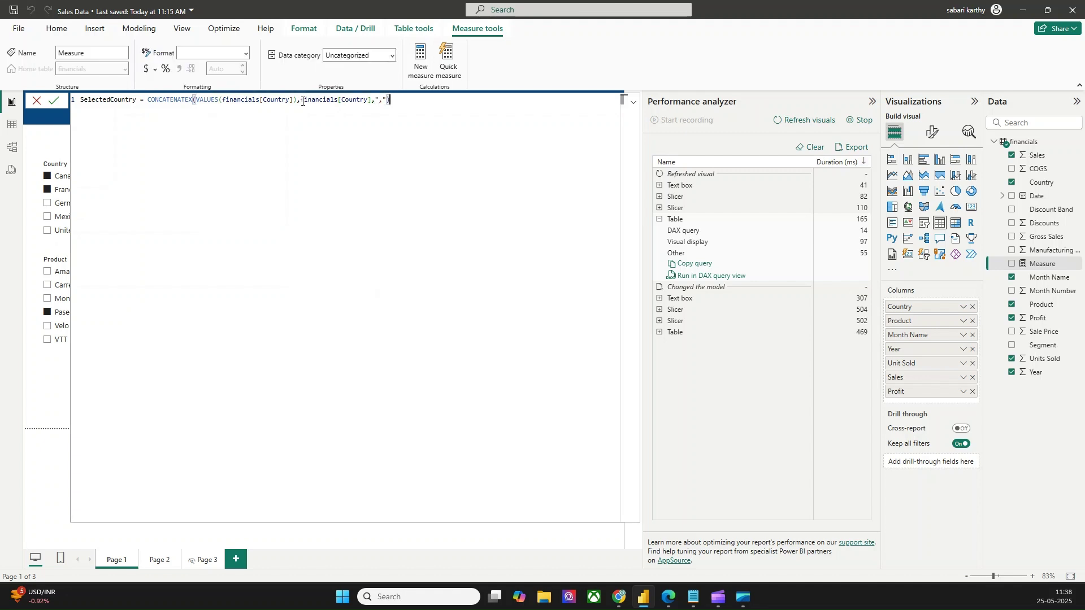
click(52, 102)
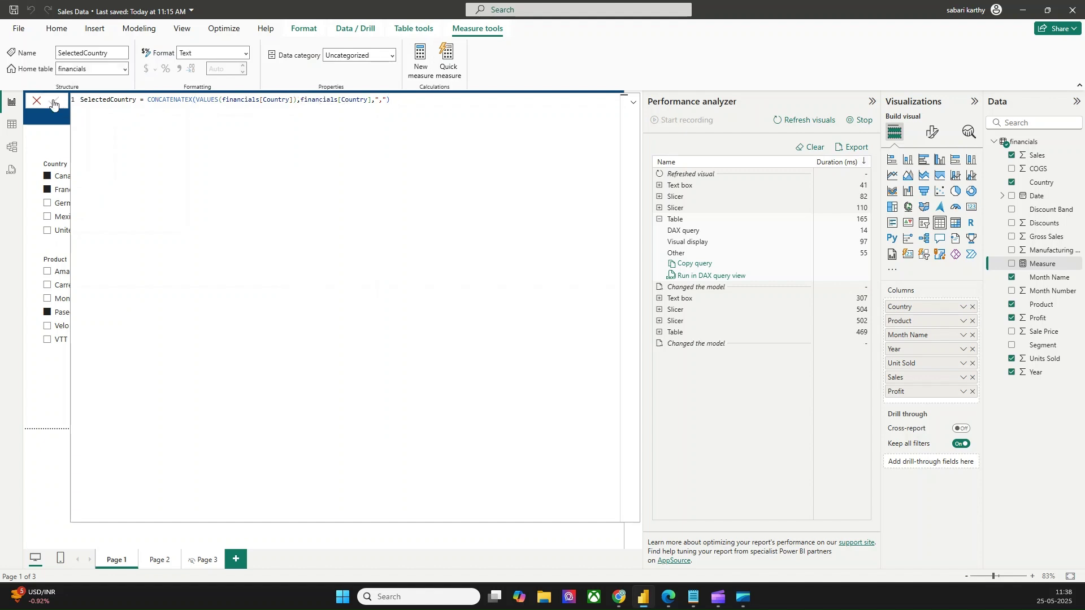
click(633, 104)
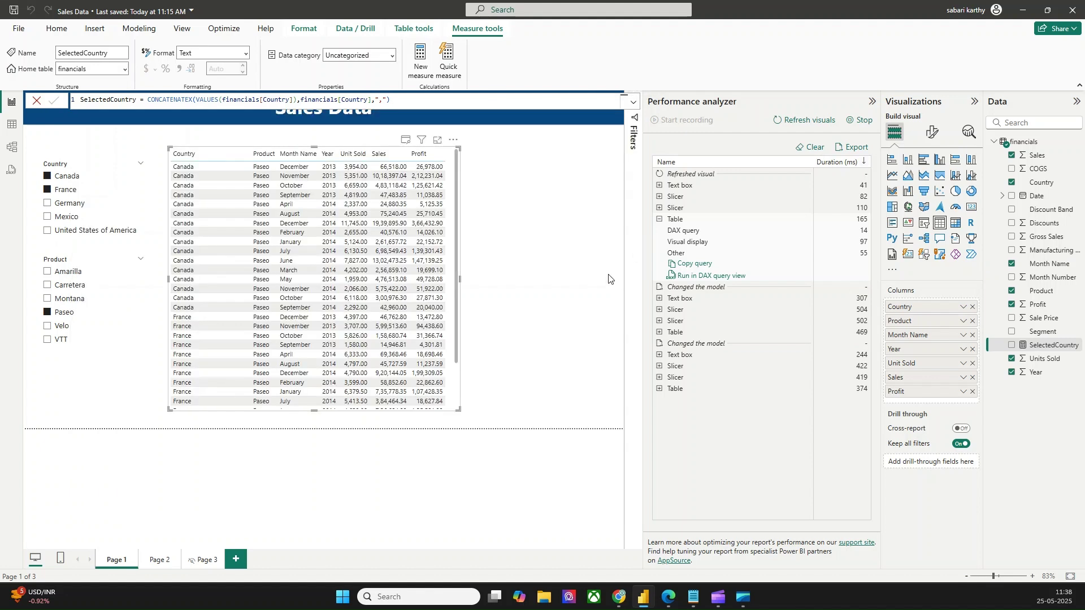
click(578, 288)
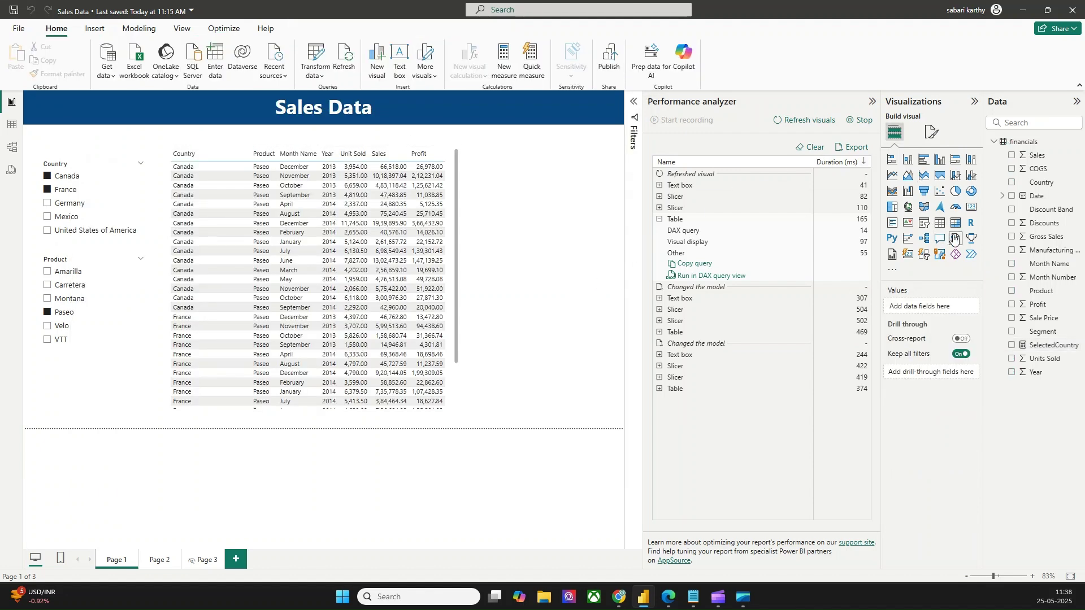
Add a wide card showing SelectedCountry and tick Germany so it reads Canada,Germany,France.
click(967, 209)
drag(121, 408, 574, 284)
drag(1048, 345, 564, 266)
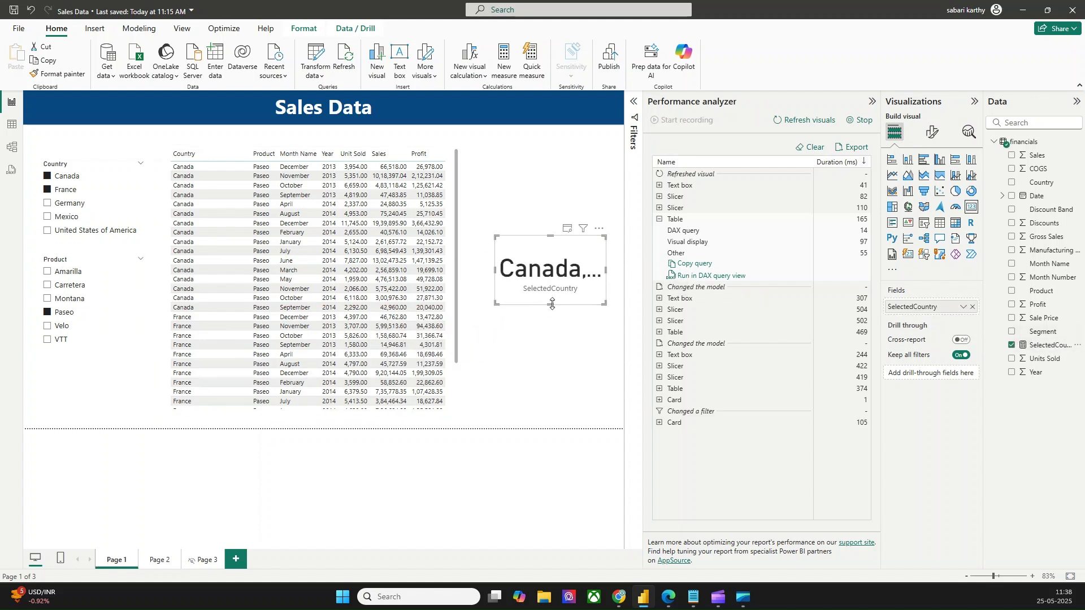
drag(493, 269, 326, 294)
click(67, 204)
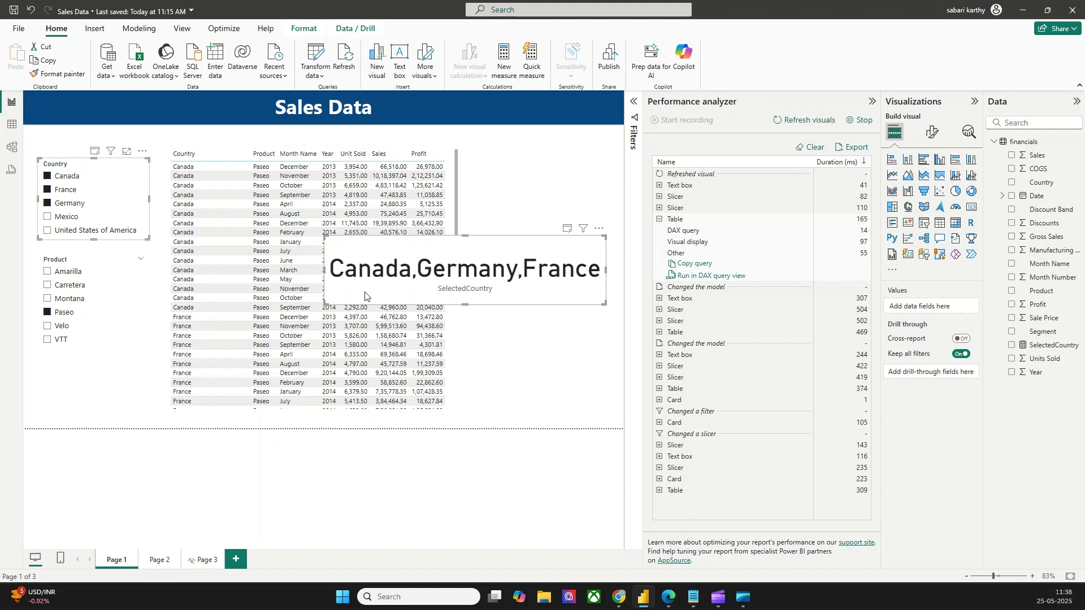
drag(325, 278, 239, 276)
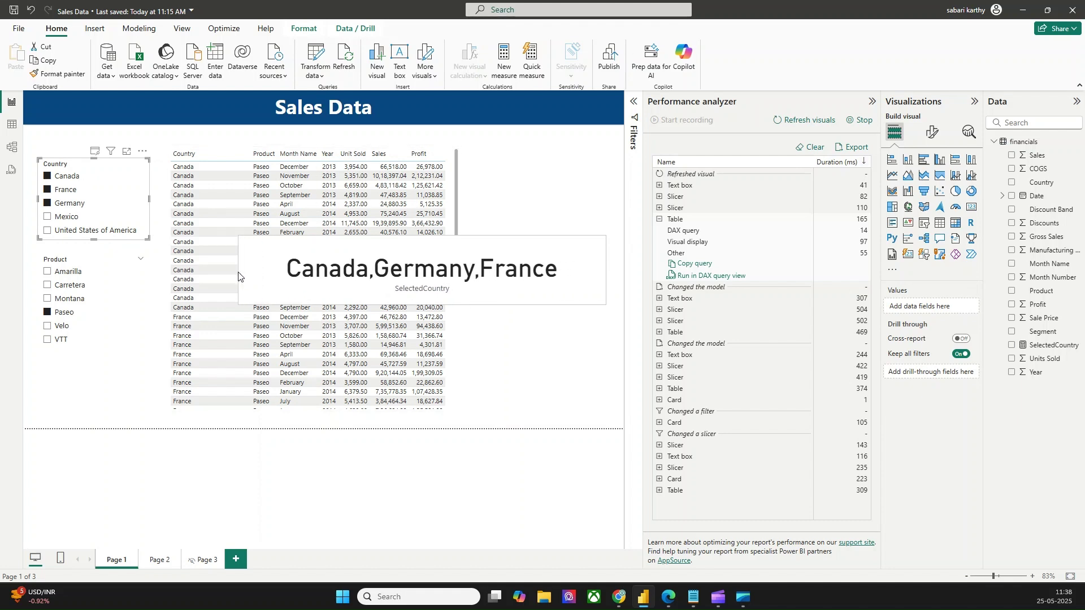
Open the SelectedCountry measure's formula for editing.
click(280, 278)
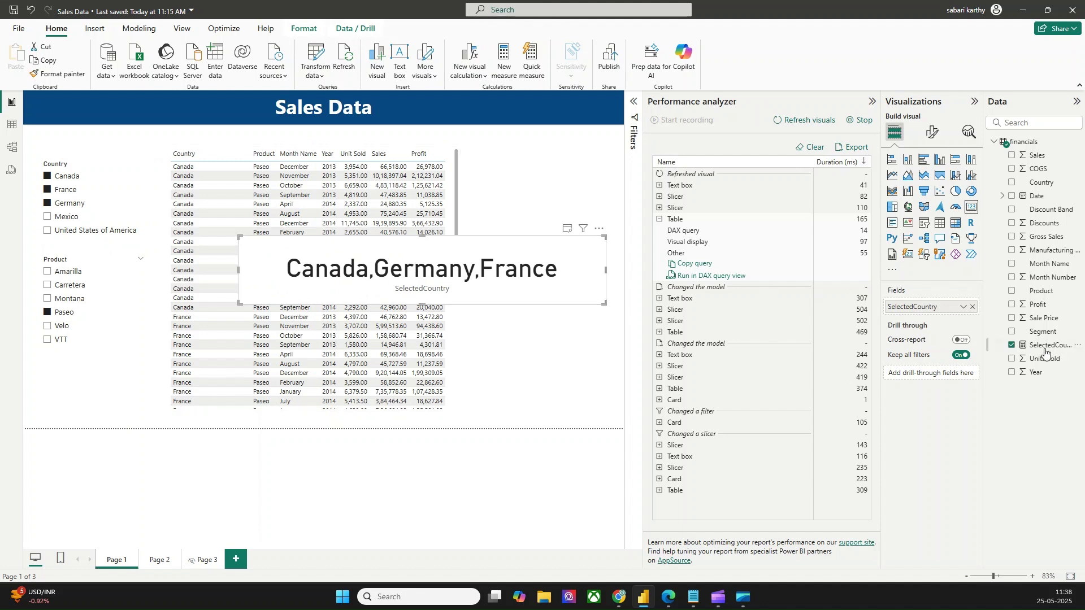
click(1061, 351)
click(301, 102)
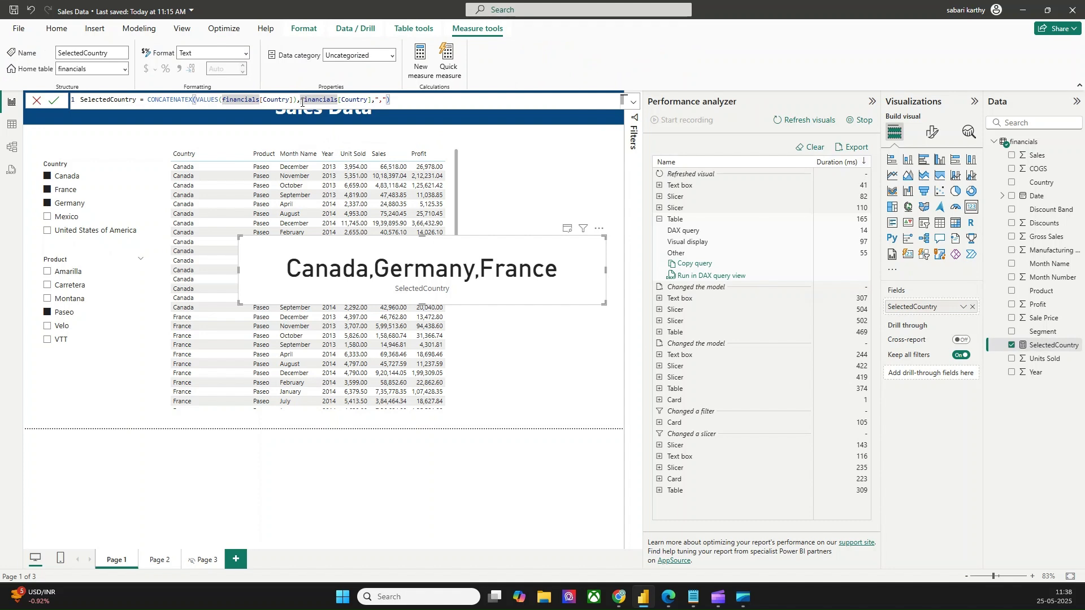
Wrap financials[Country] as """" & financials[Country] & """", commit, and copy the whole formula.
text(""")
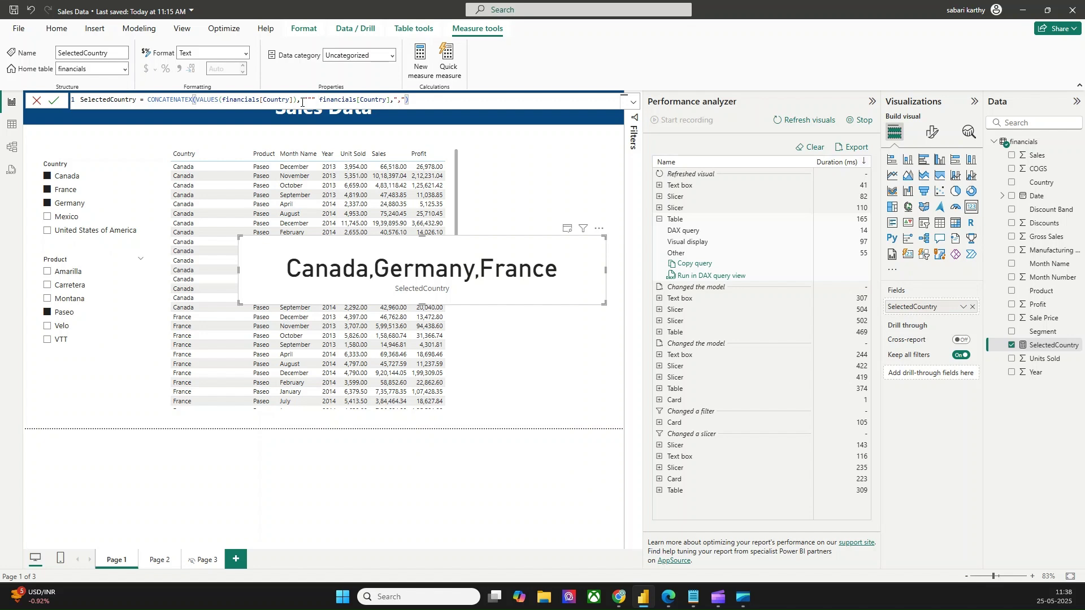
text(&)
click(399, 100)
text(& """")
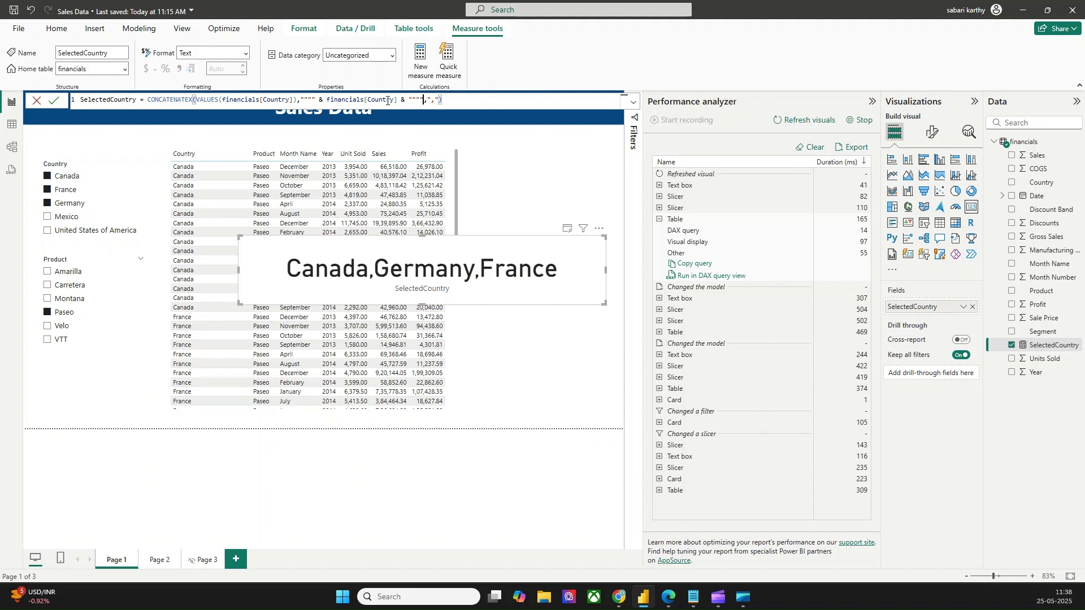
click(58, 101)
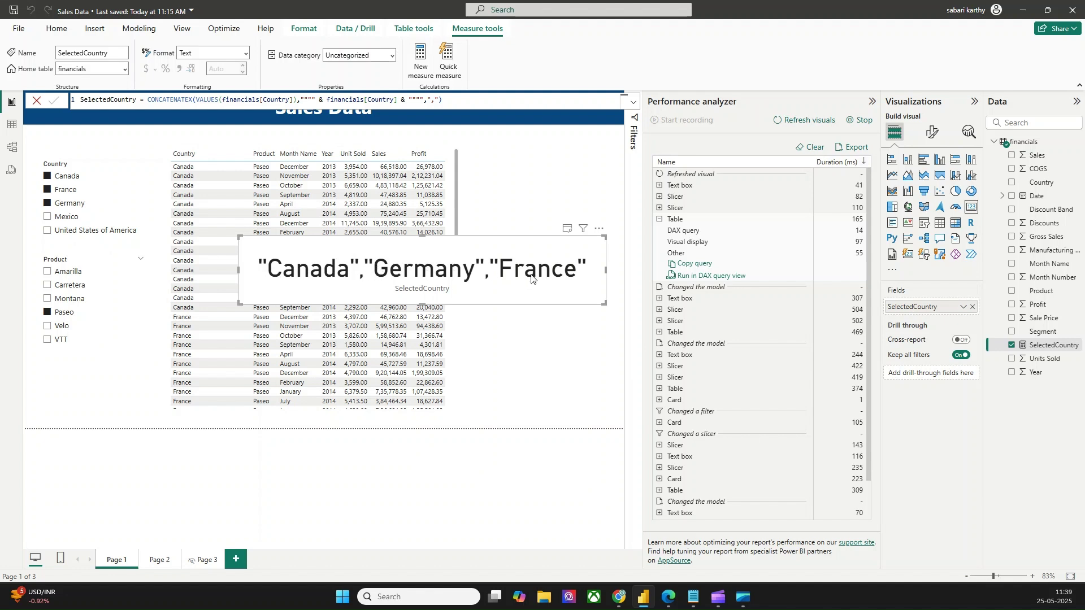
drag(442, 100, 50, 93)
key(ctrl+c)
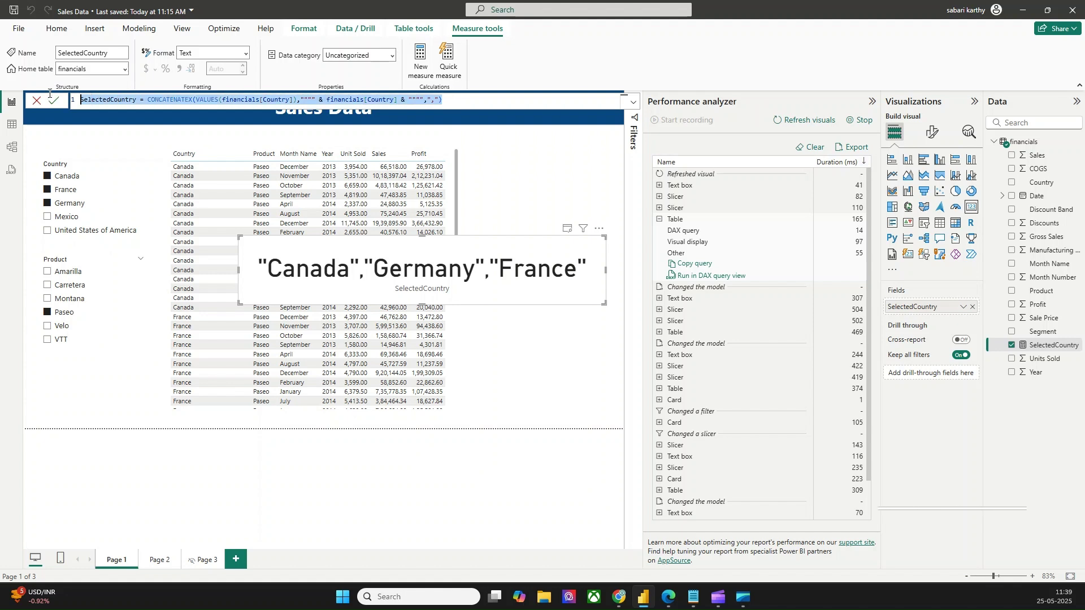
key(Escape)
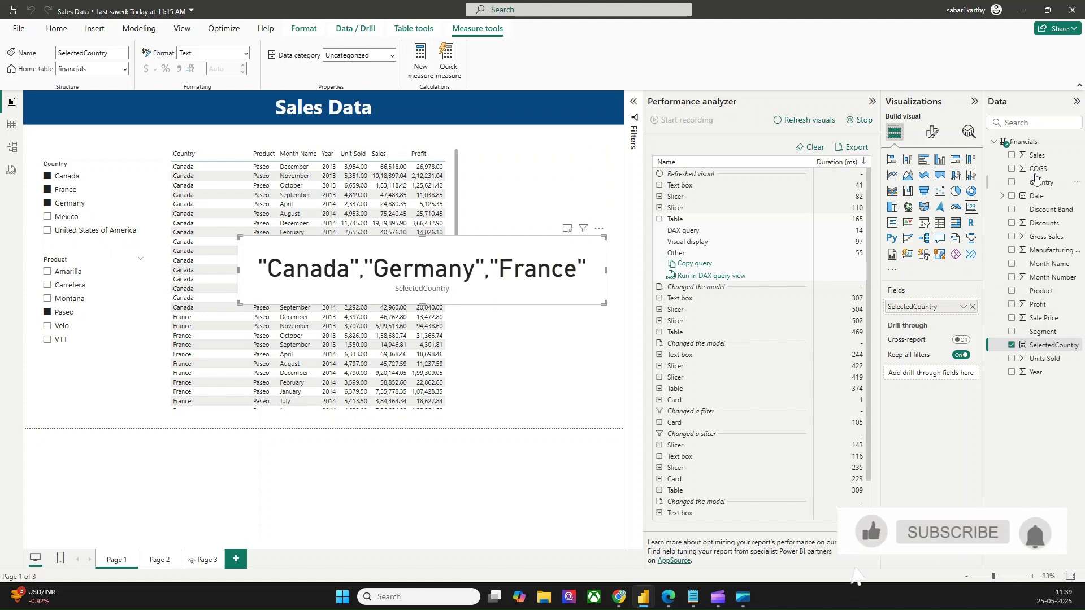
Create a new financials measure from the copied formula and rename it SelectedProduct.
click(1025, 142)
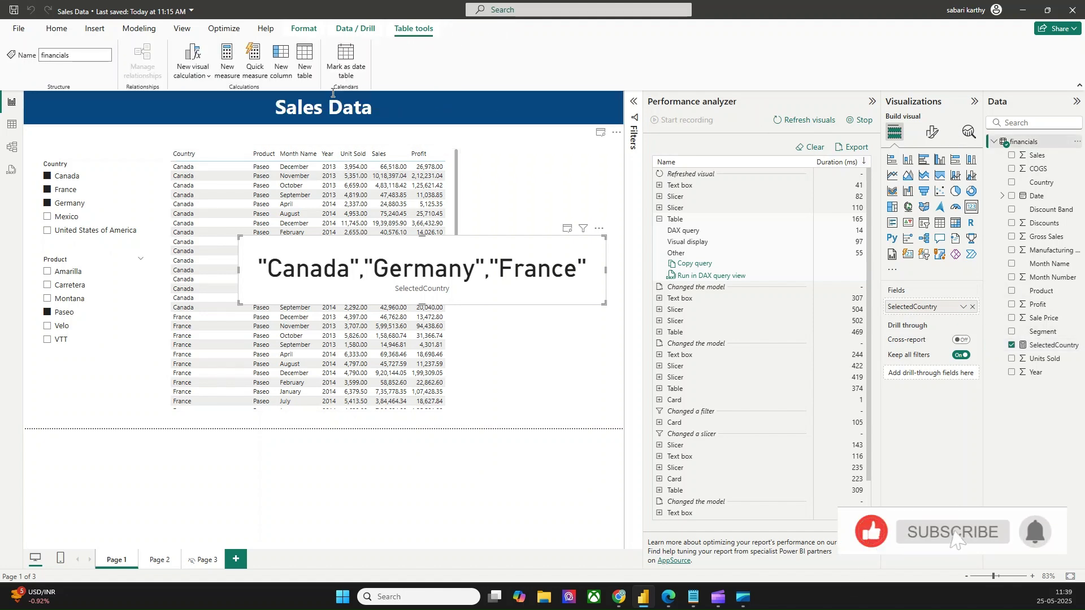
click(225, 71)
key(ctrl+a)
key(ctrl+v)
drag(136, 100, 111, 100)
text(Product)
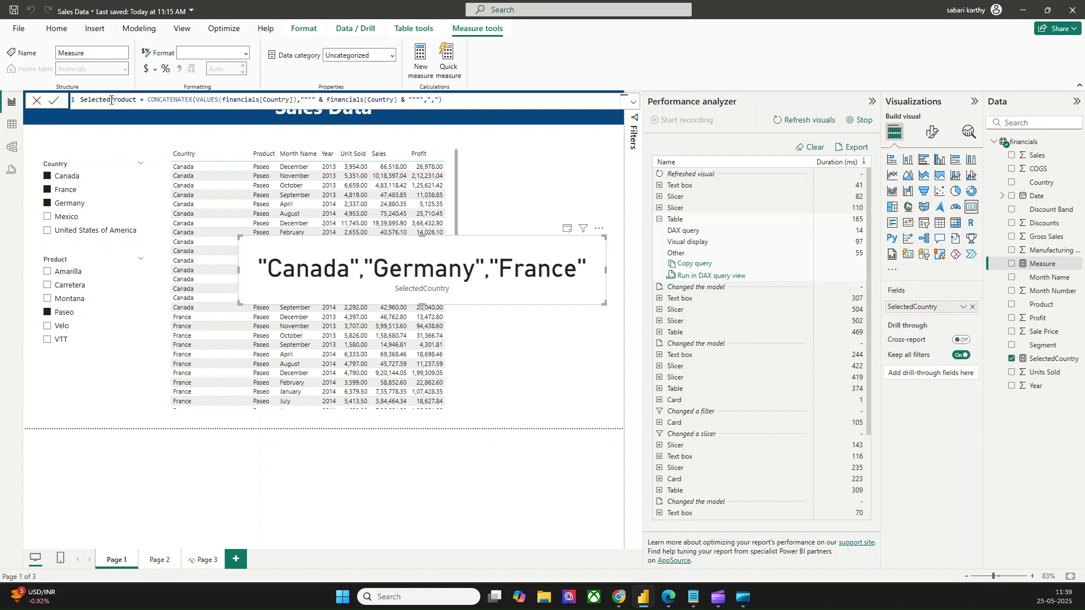
Replace both financials[Country] references with financials[Product] and commit the measure.
double_click(271, 99)
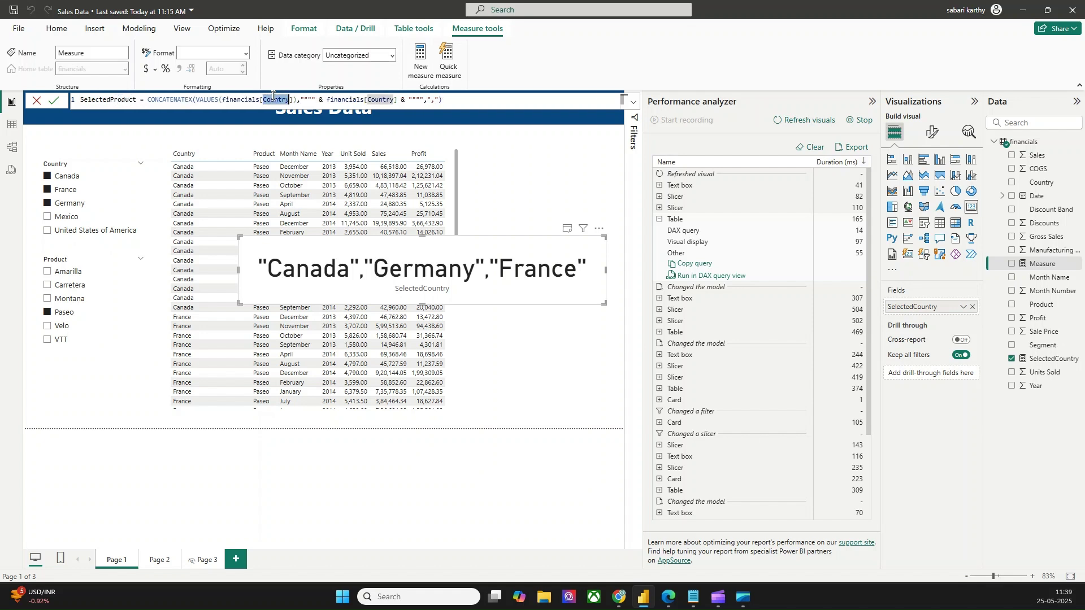
text(Produ)
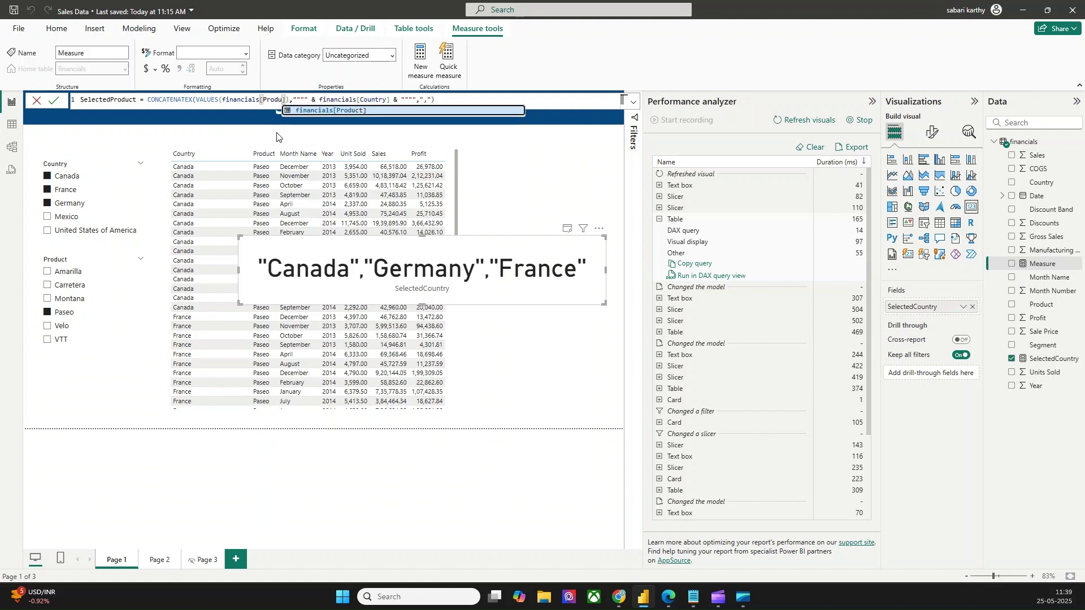
click(309, 110)
double_click(384, 98)
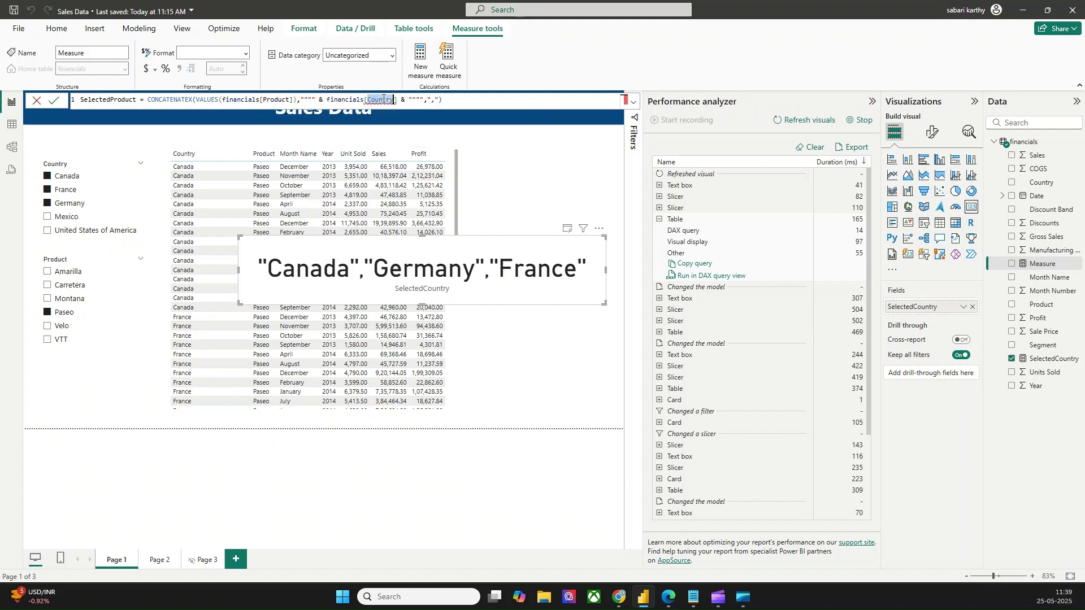
text(Produc)
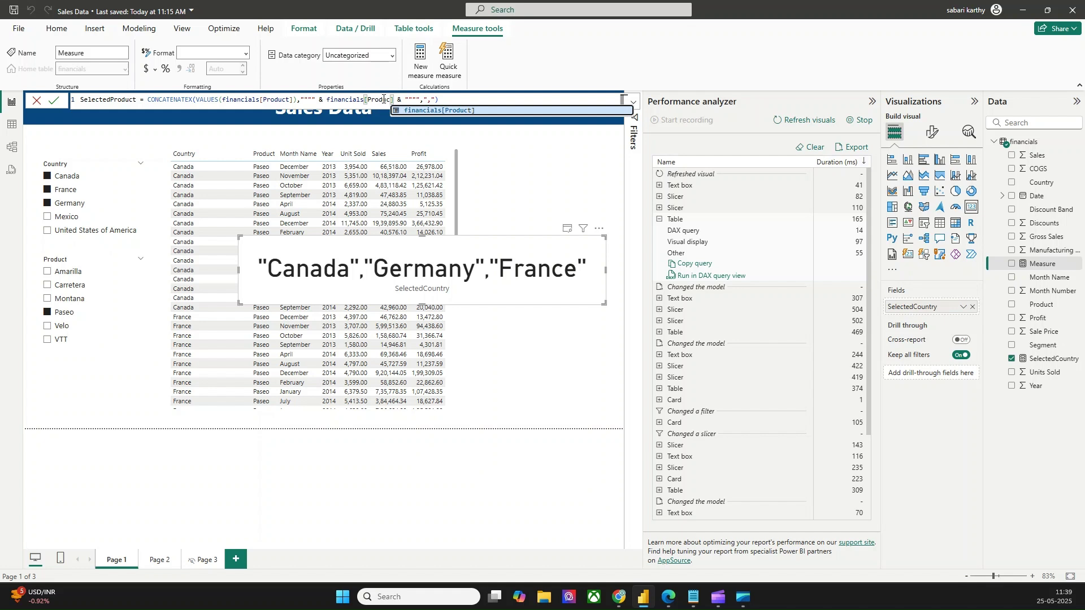
click(446, 110)
click(56, 107)
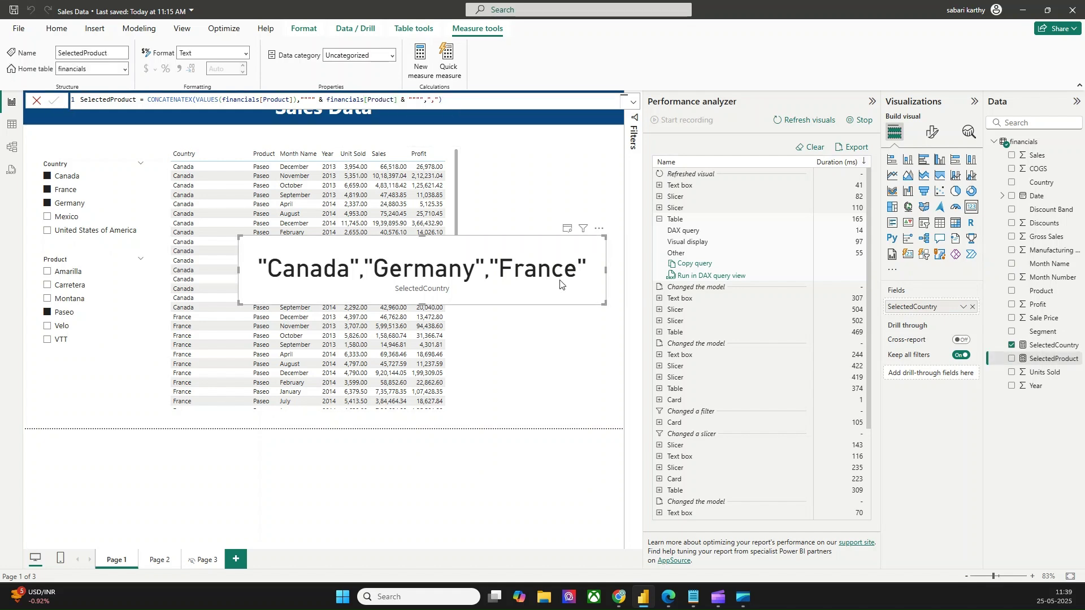
Swap the card's field from SelectedCountry to SelectedProduct and tick Amarilla.
click(971, 308)
drag(1049, 358, 932, 307)
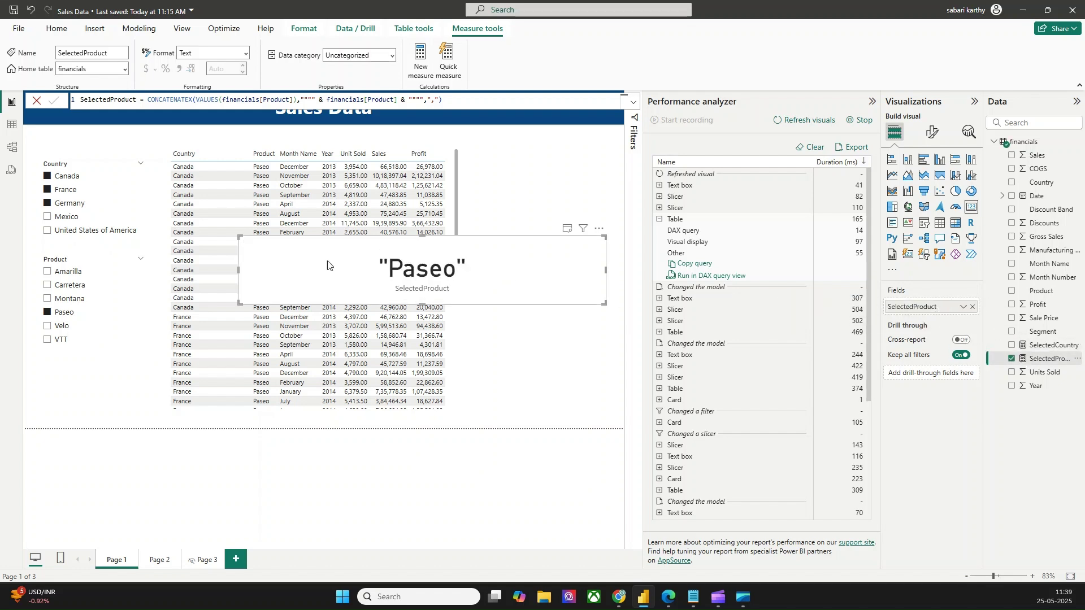
click(73, 276)
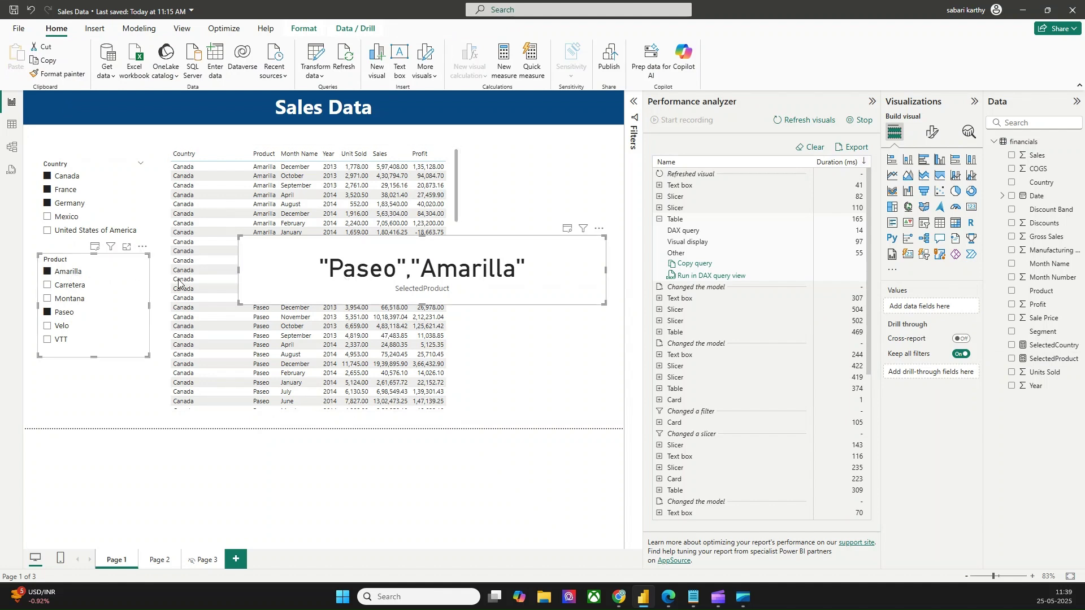
Untick Amarilla and Paseo in the Product slicer and widen the SelectedProduct card.
click(66, 315)
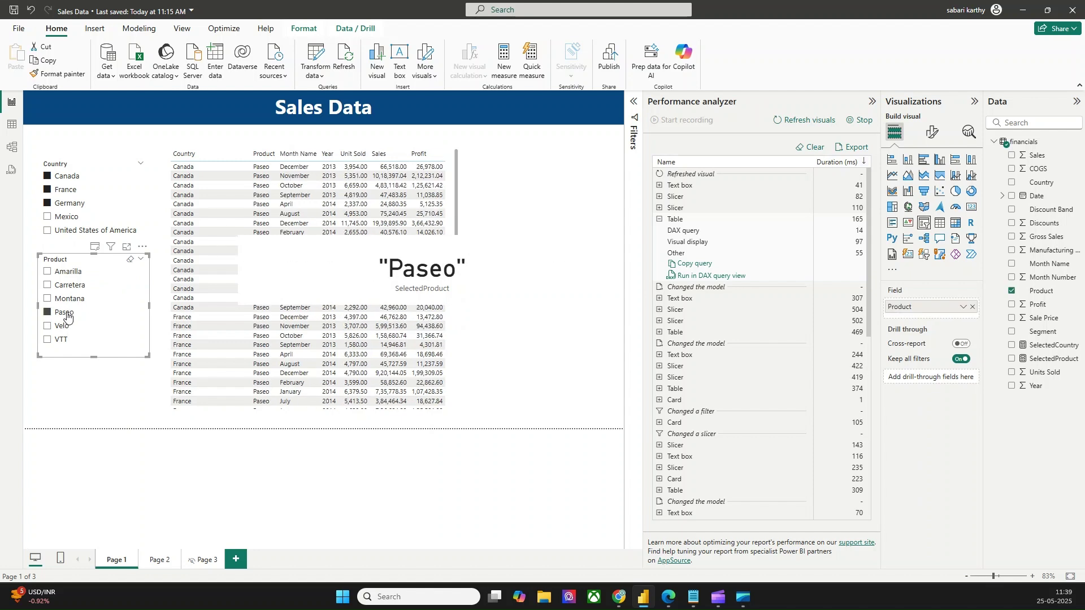
click(66, 317)
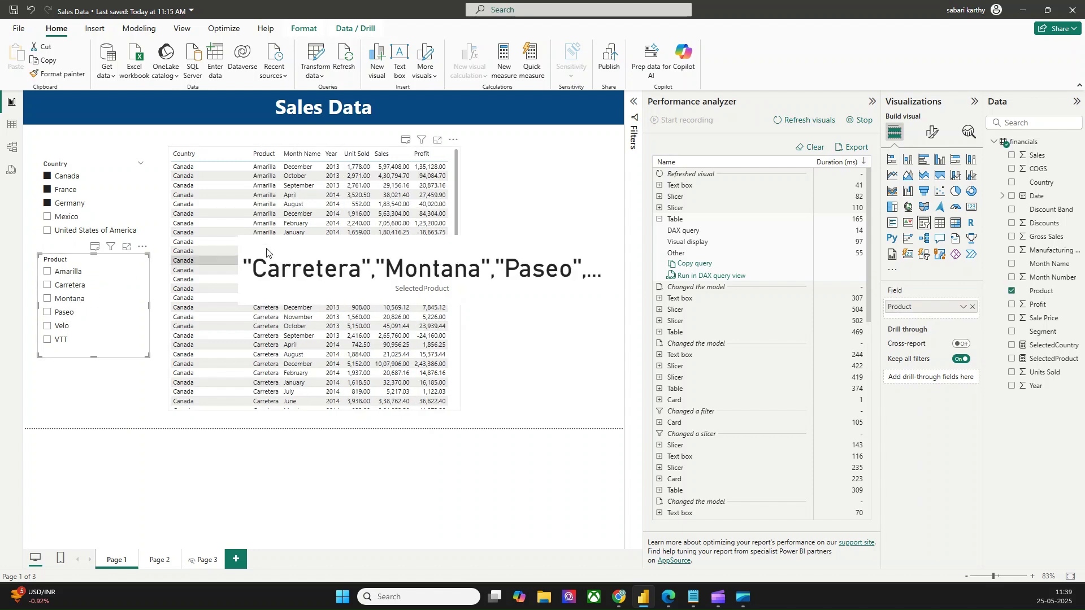
click(591, 303)
drag(238, 269, 243, 299)
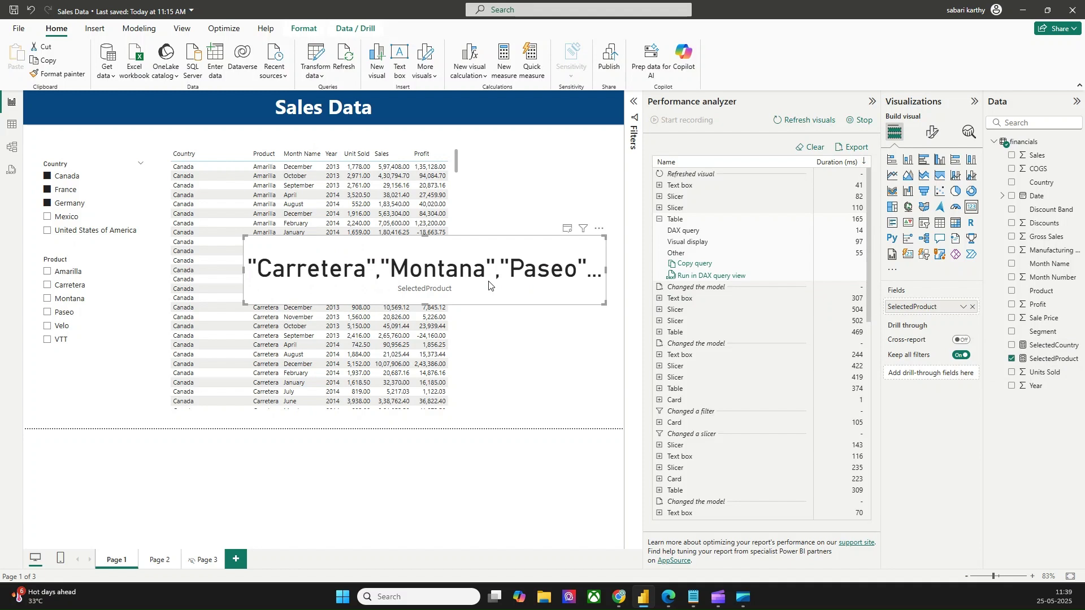
Delete the SelectedProduct card, then clear and collapse the Performance analyzer.
key(Delete)
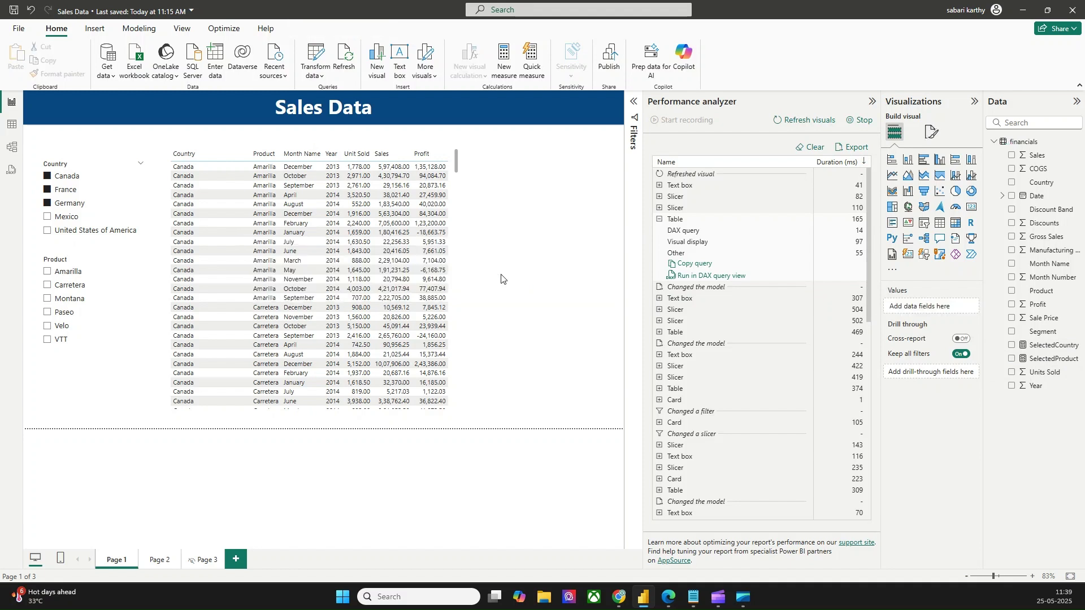
click(819, 148)
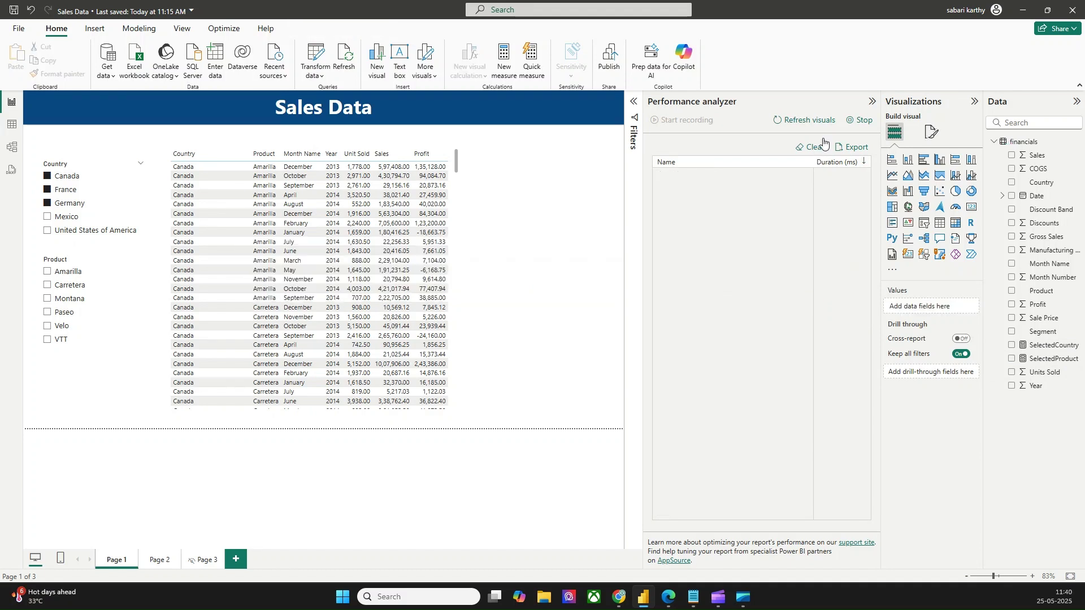
click(871, 101)
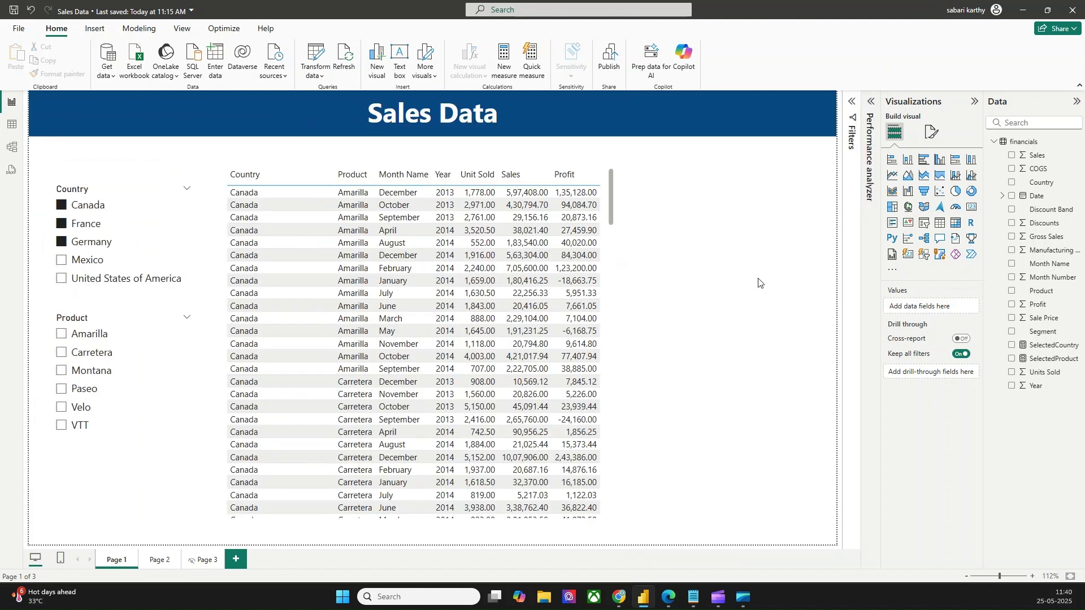
Select and copy the table's DAX query in DAX query view, then return to Report view.
click(11, 169)
key(ctrl+a)
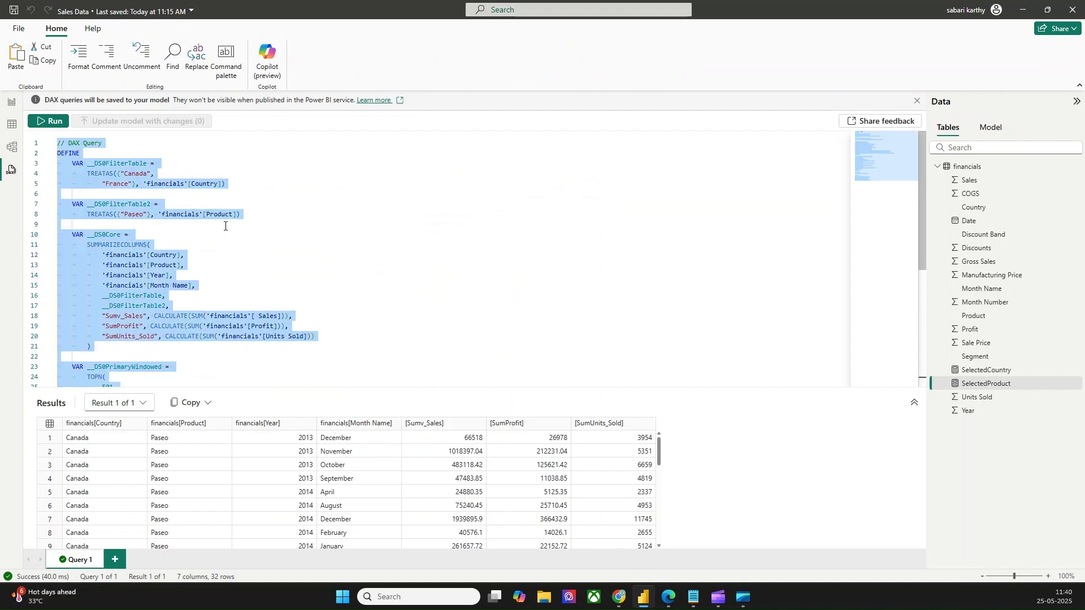
scroll(225, 226, down, 5)
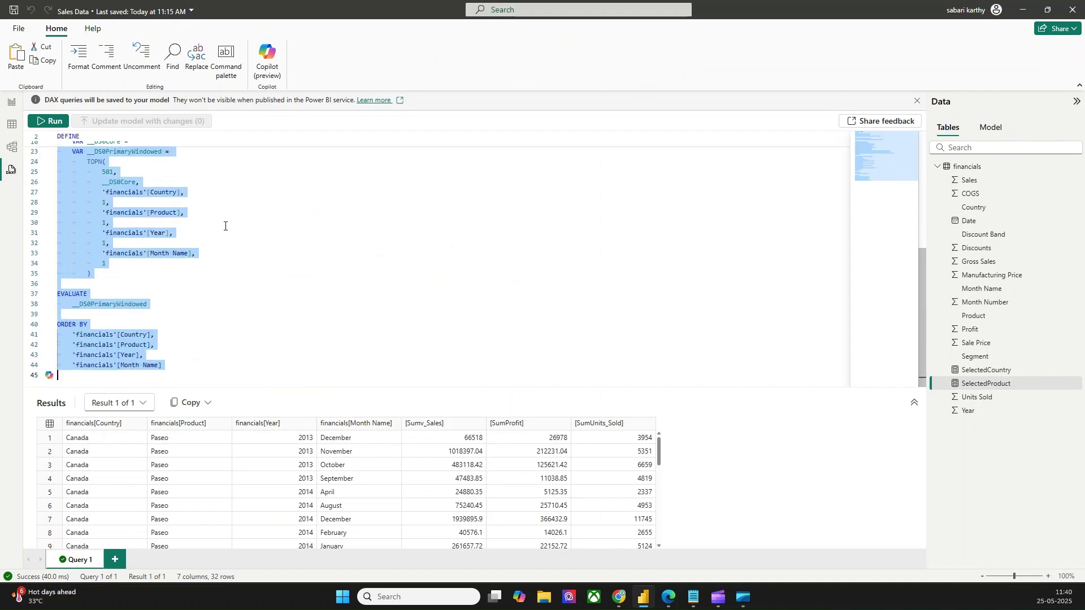
scroll(225, 226, up, 5)
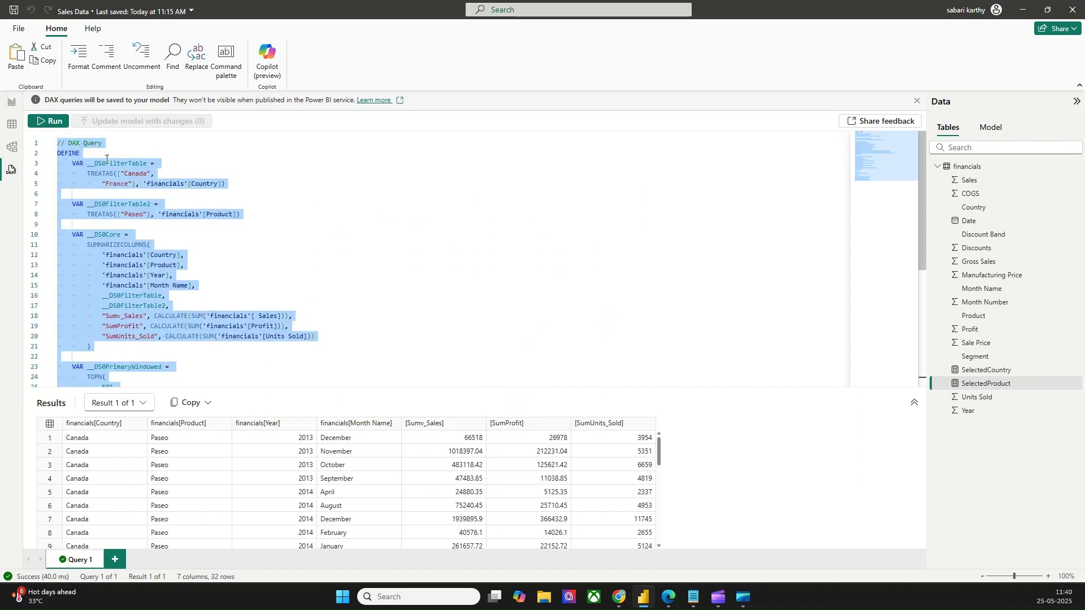
click(11, 102)
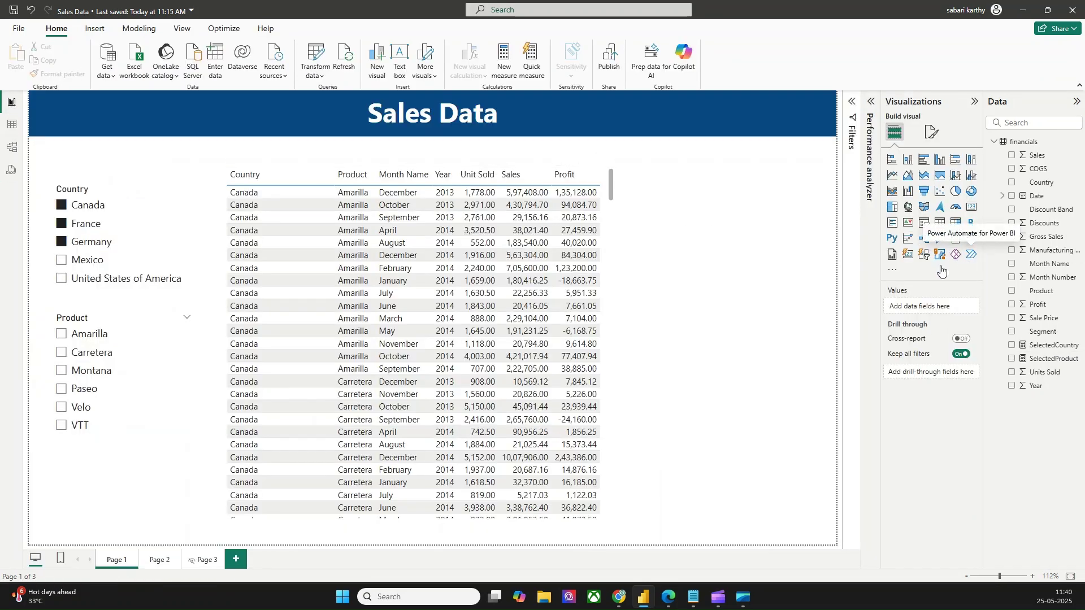
Add a Power Automate button at top-right beside the table, fed by SelectedCountry and SelectedProduct.
click(972, 254)
drag(192, 448, 807, 162)
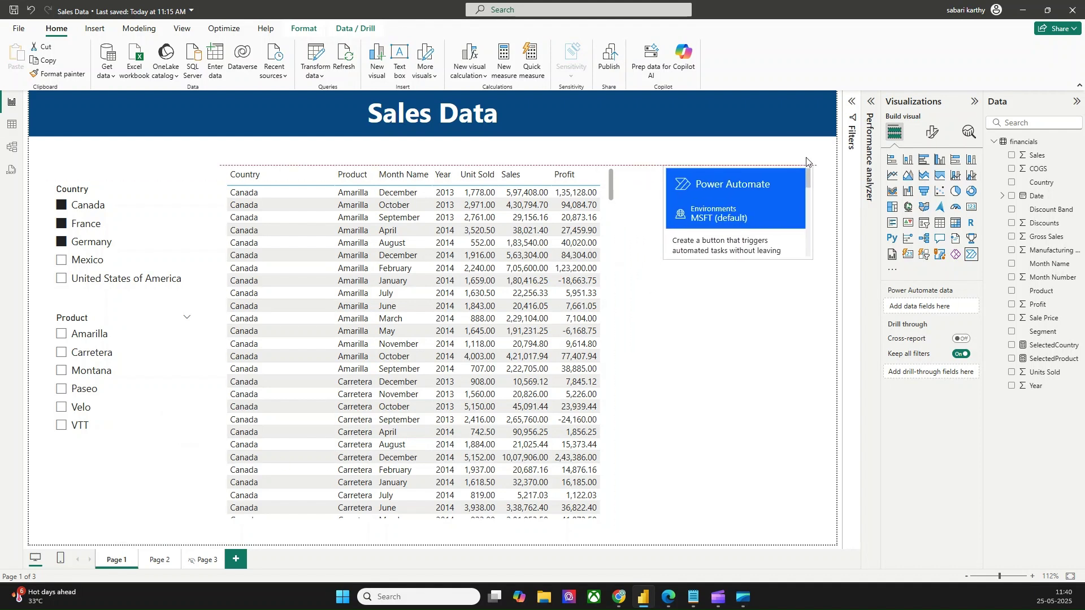
drag(1045, 345, 936, 305)
drag(1048, 359, 943, 314)
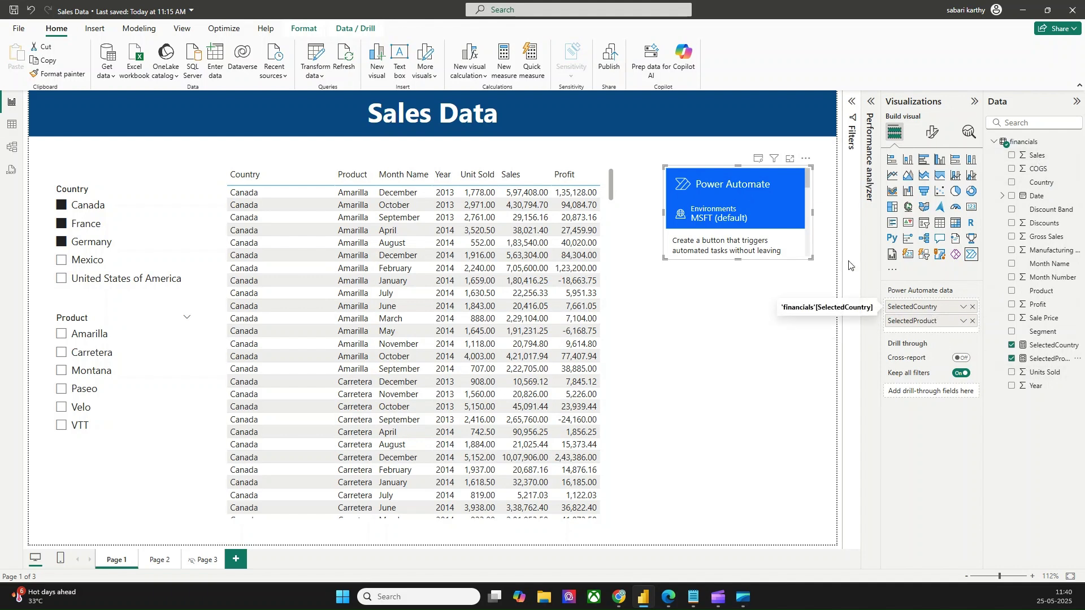
Switch the flow to the personal environment and open the button visual for editing.
click(724, 218)
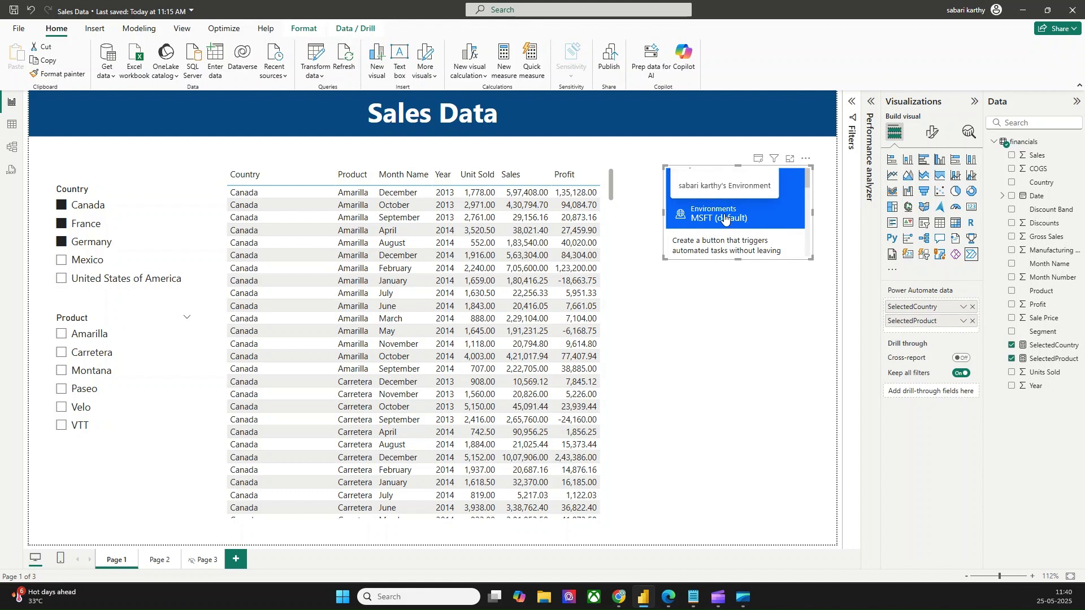
click(728, 186)
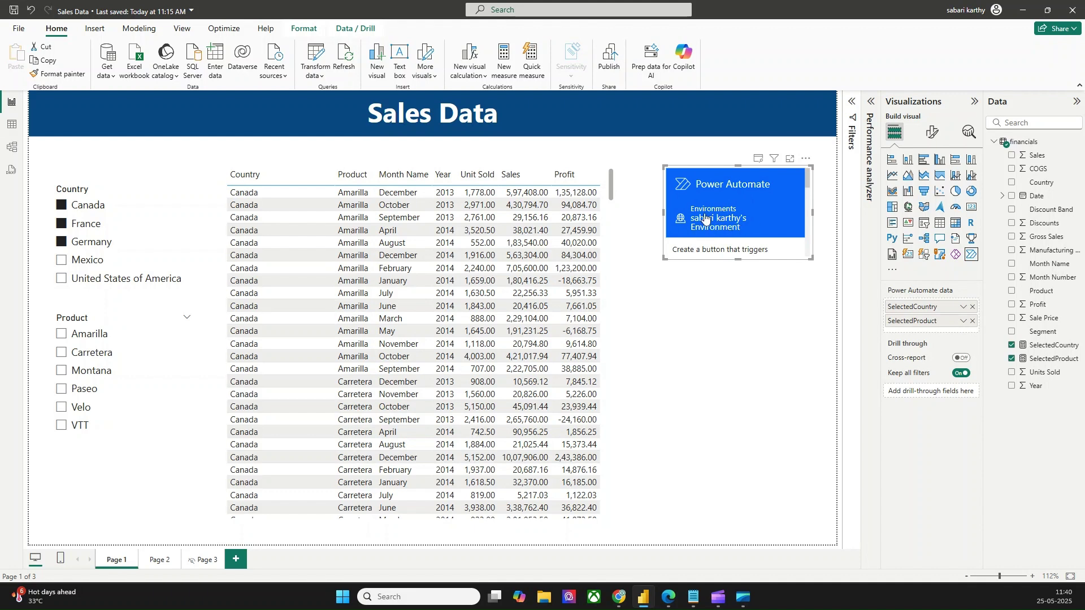
click(807, 162)
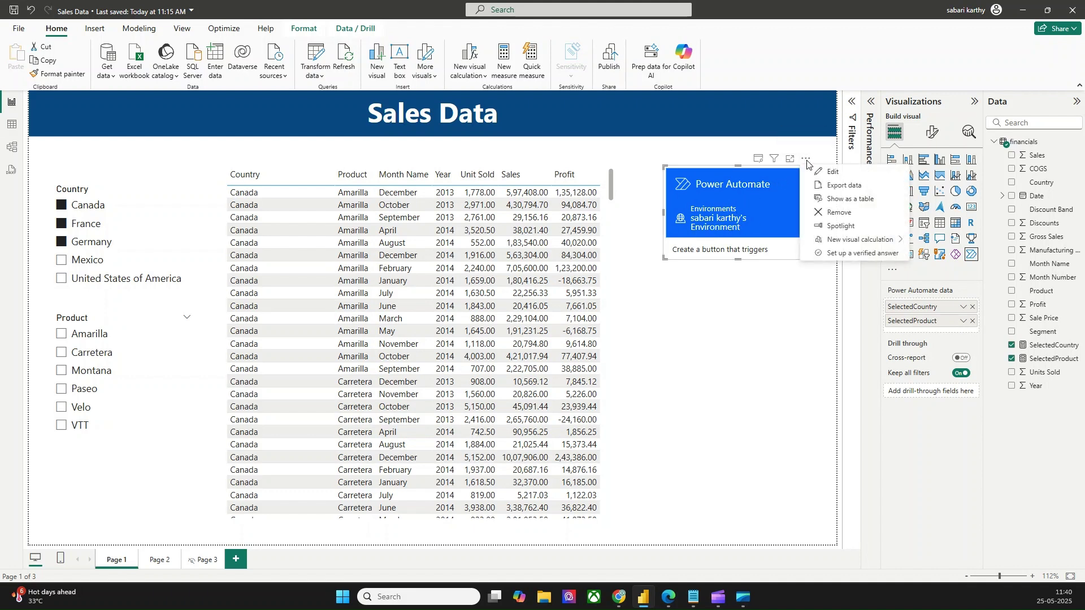
click(841, 176)
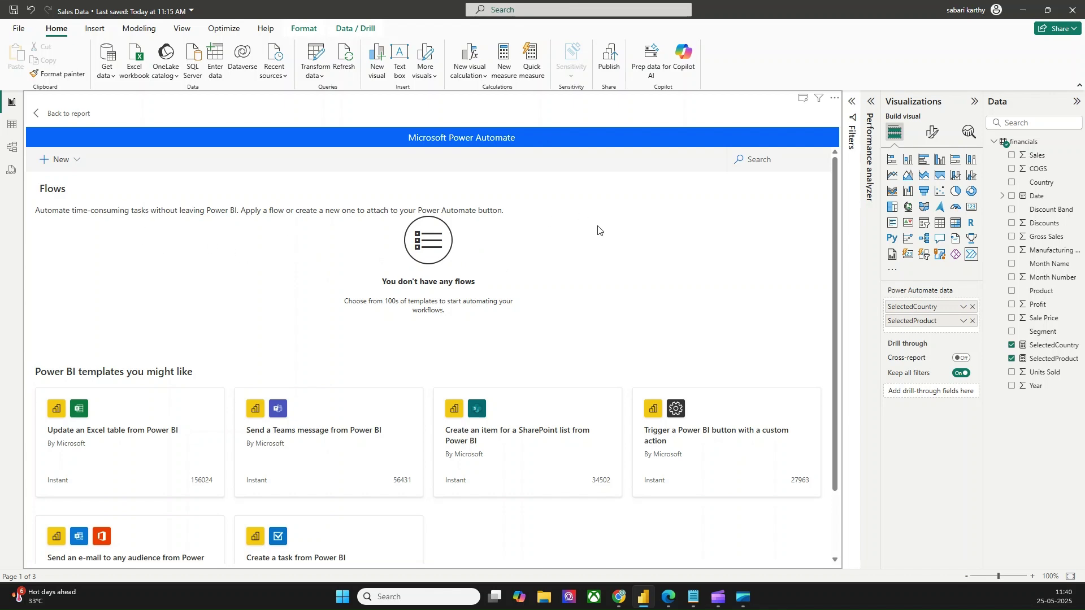
Create an instant cloud flow titled 'Power BI Button Click' and add a step after its trigger.
click(59, 159)
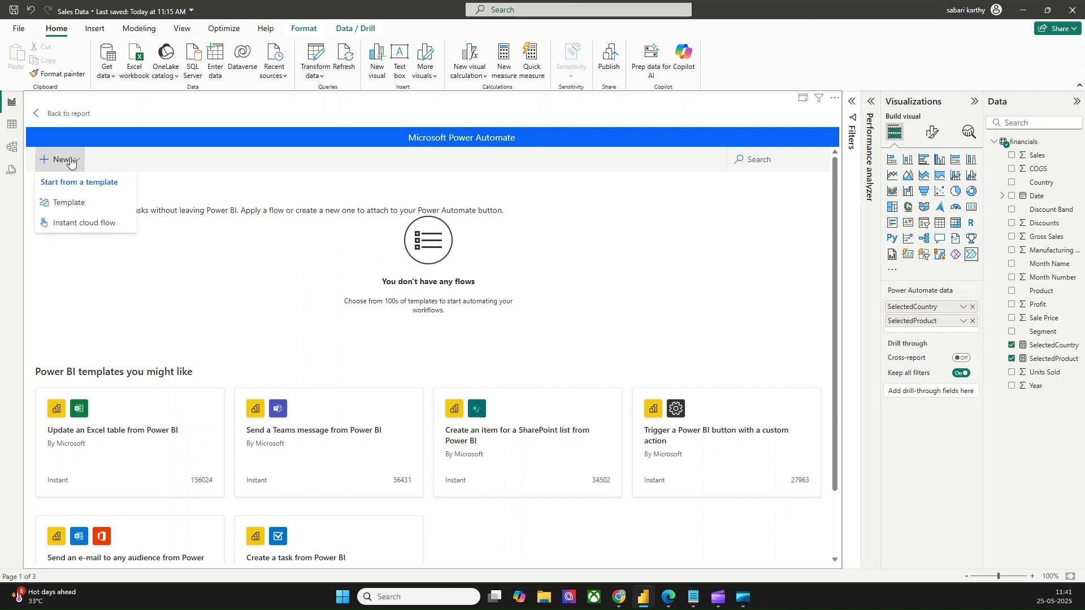
click(63, 223)
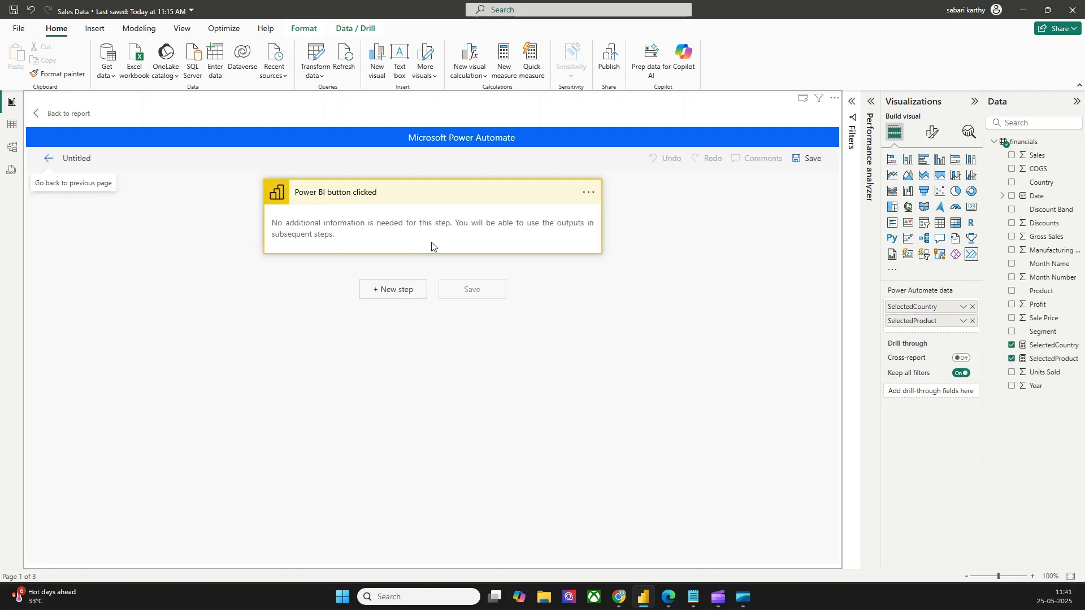
click(86, 158)
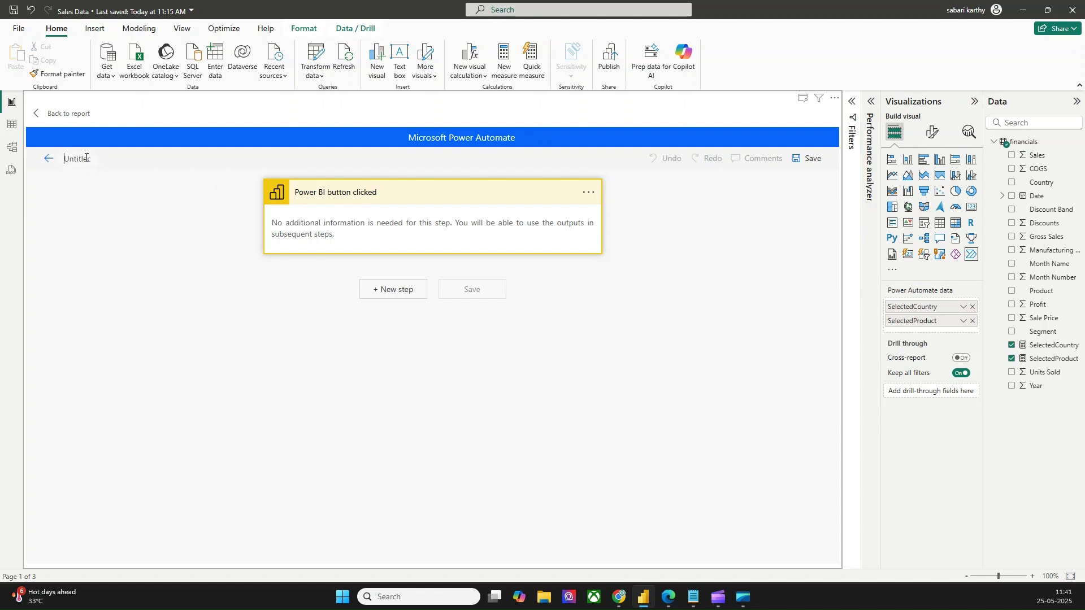
text(Power BI Button Click)
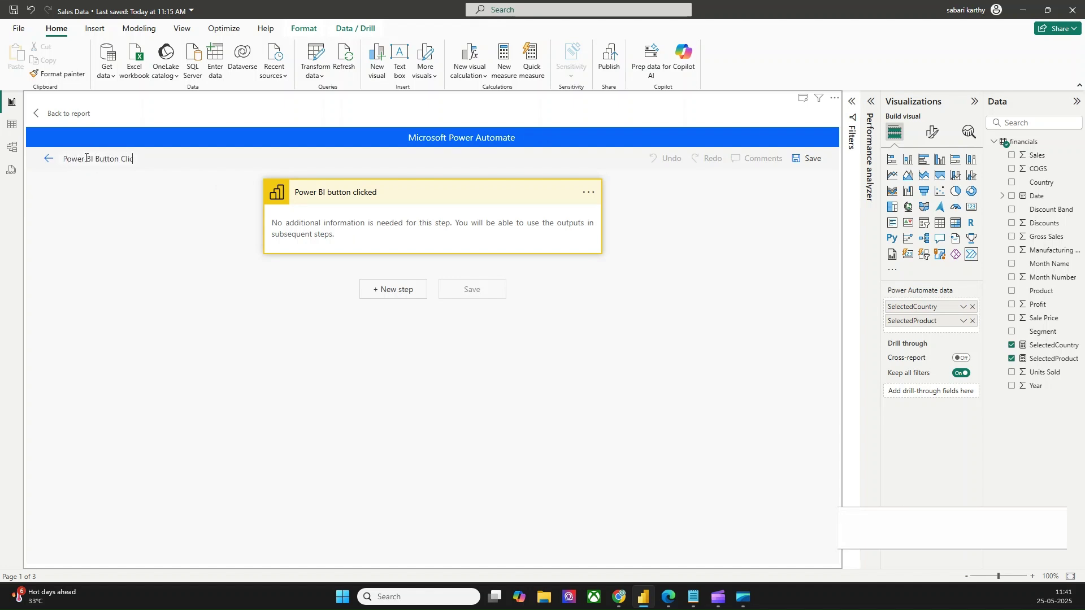
click(208, 305)
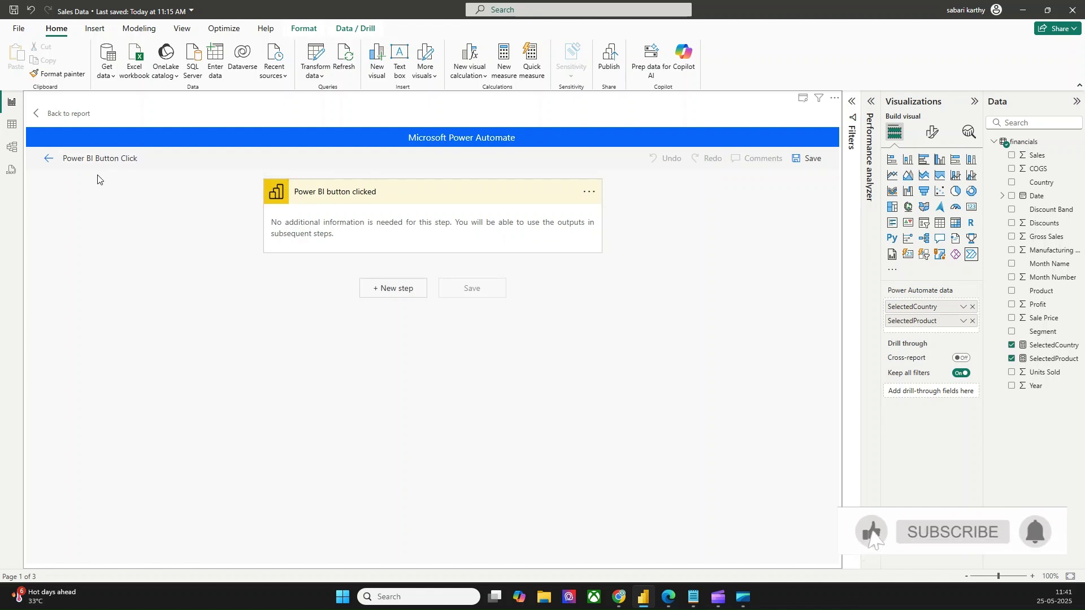
click(394, 288)
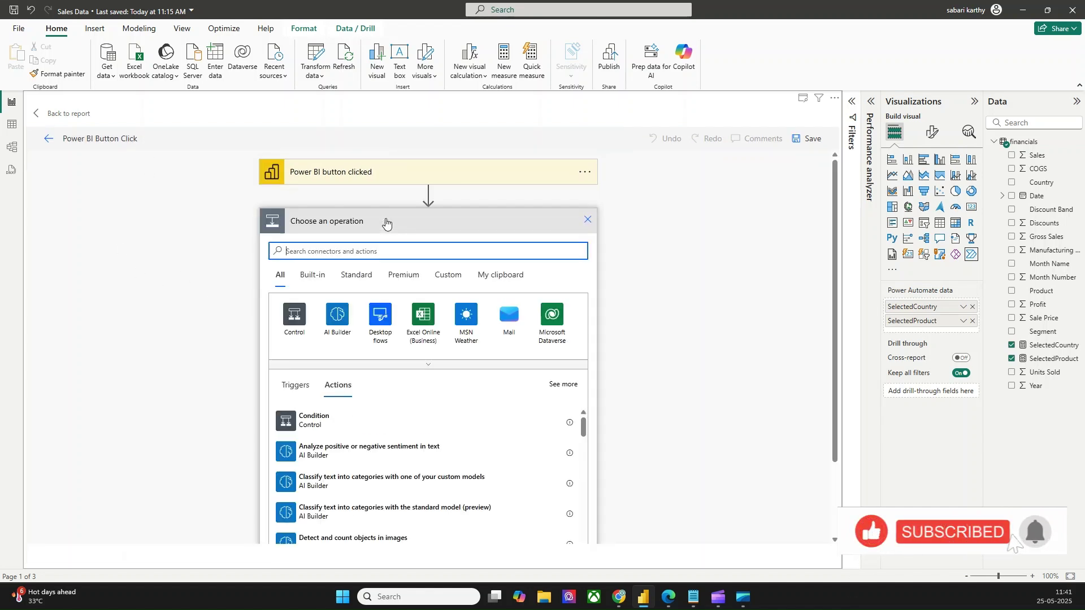
Add a 'Run a query against a dataset' step using workspace Fabric Enabled and dataset Sales Data.
text(Pow)
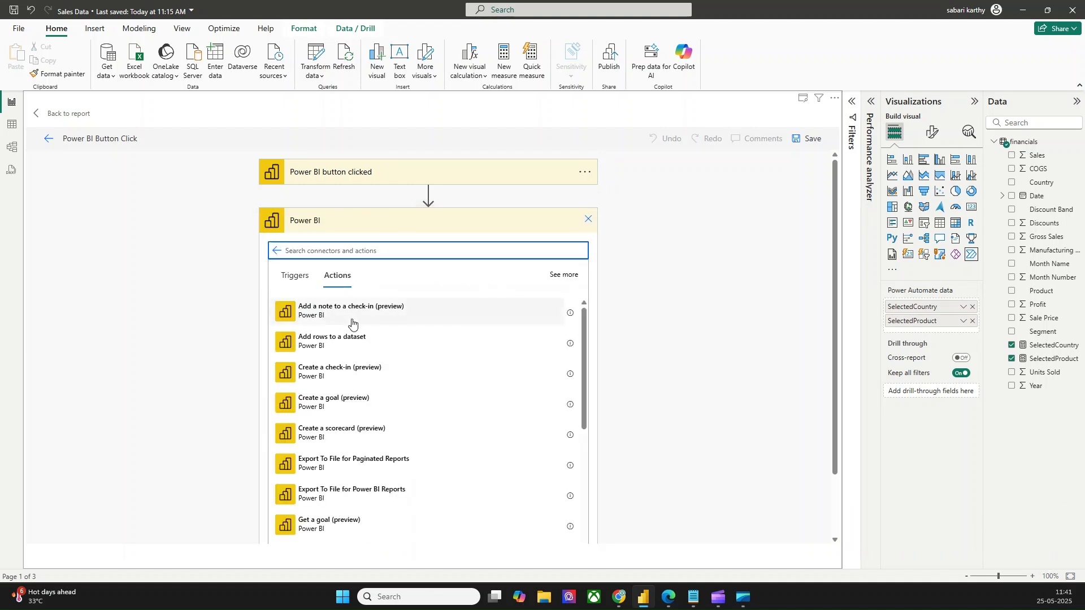
text(Query)
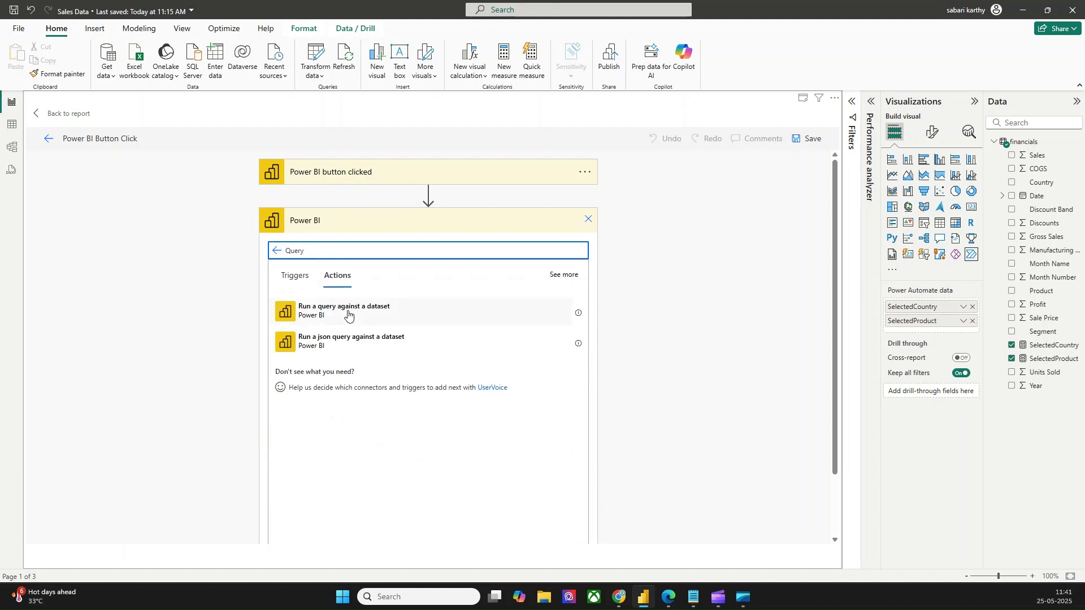
click(347, 315)
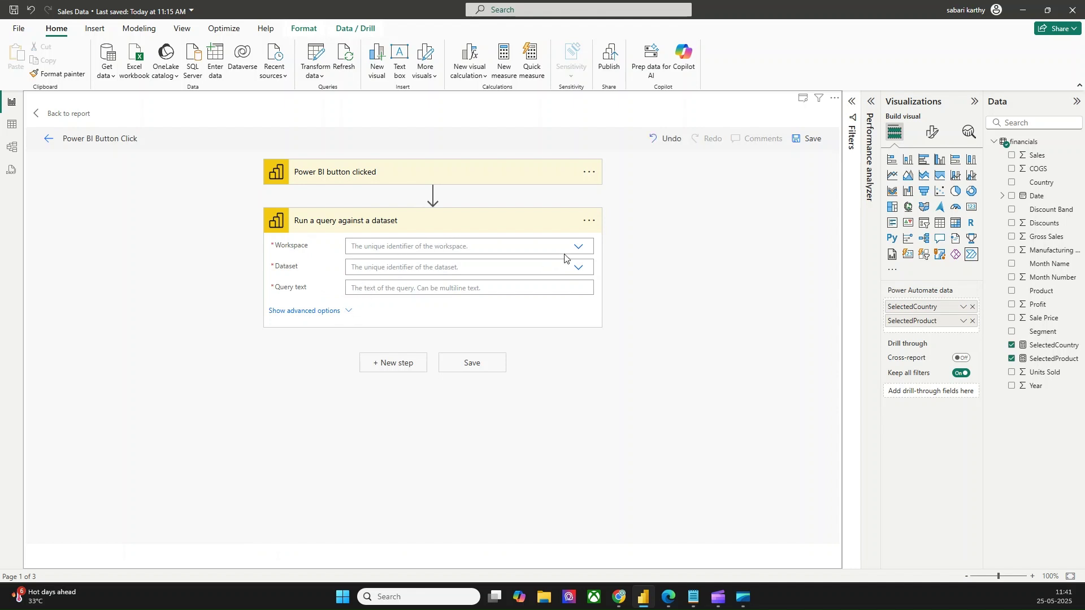
click(577, 249)
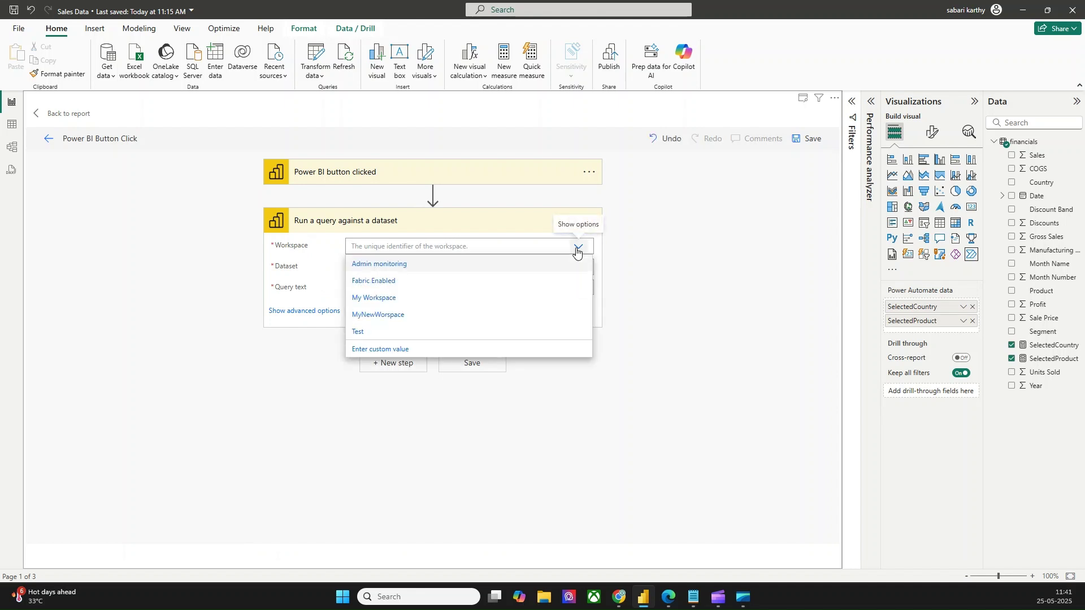
click(388, 281)
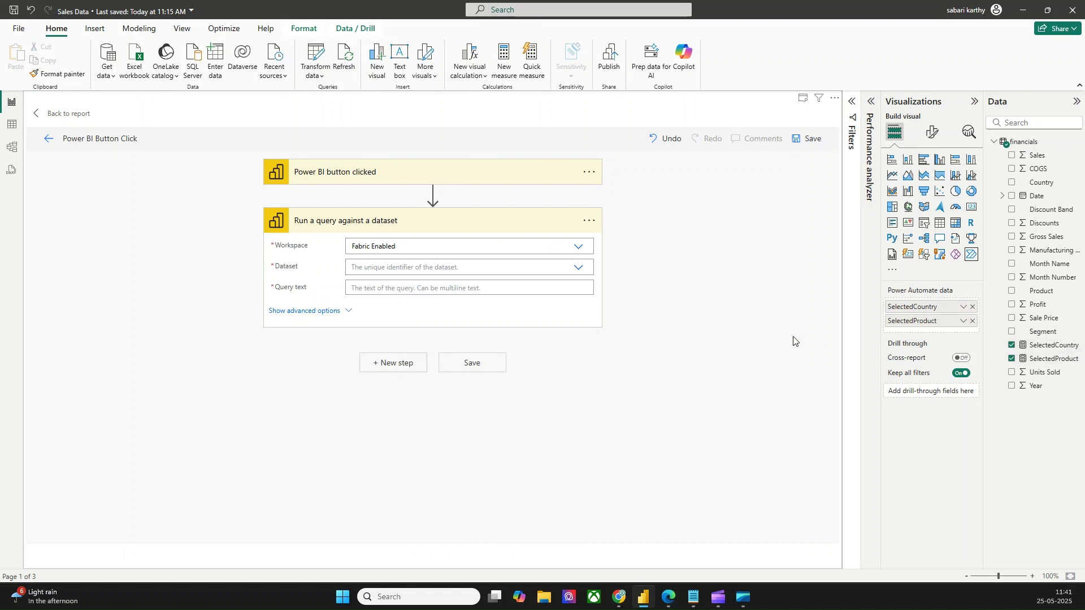
click(577, 266)
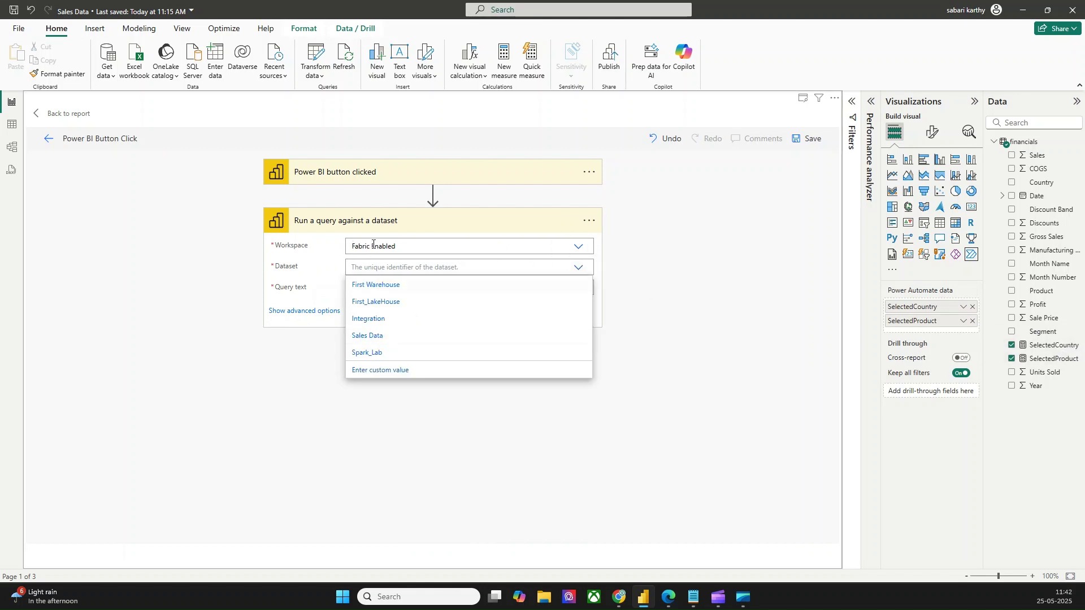
click(376, 337)
click(373, 290)
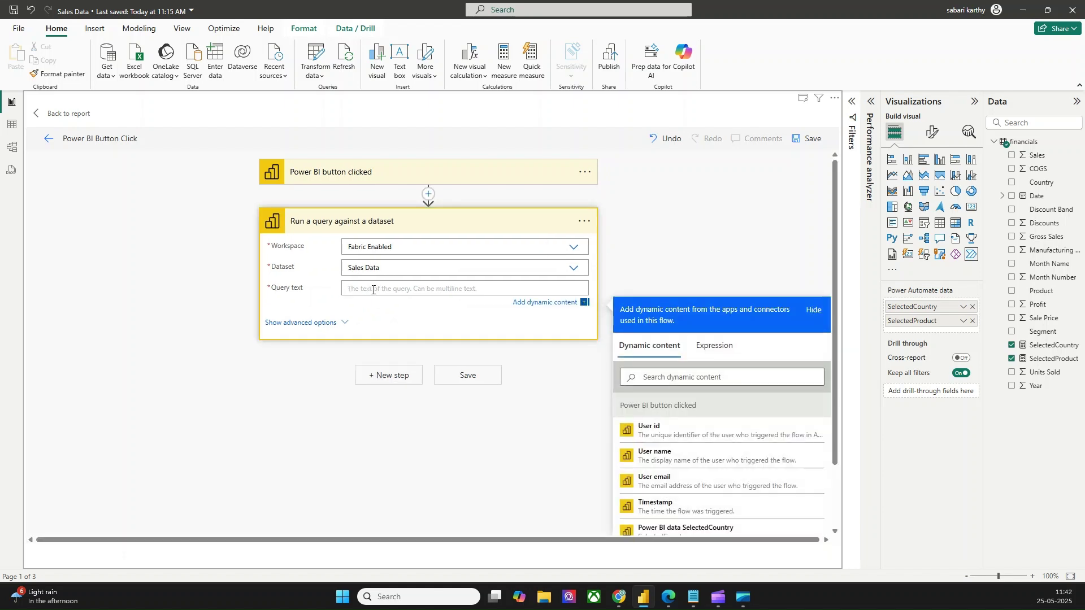
Paste the DAX query and replace the hard-coded Canada and France values with SelectedCountry.
key(ctrl+v)
scroll(436, 340, up, 4)
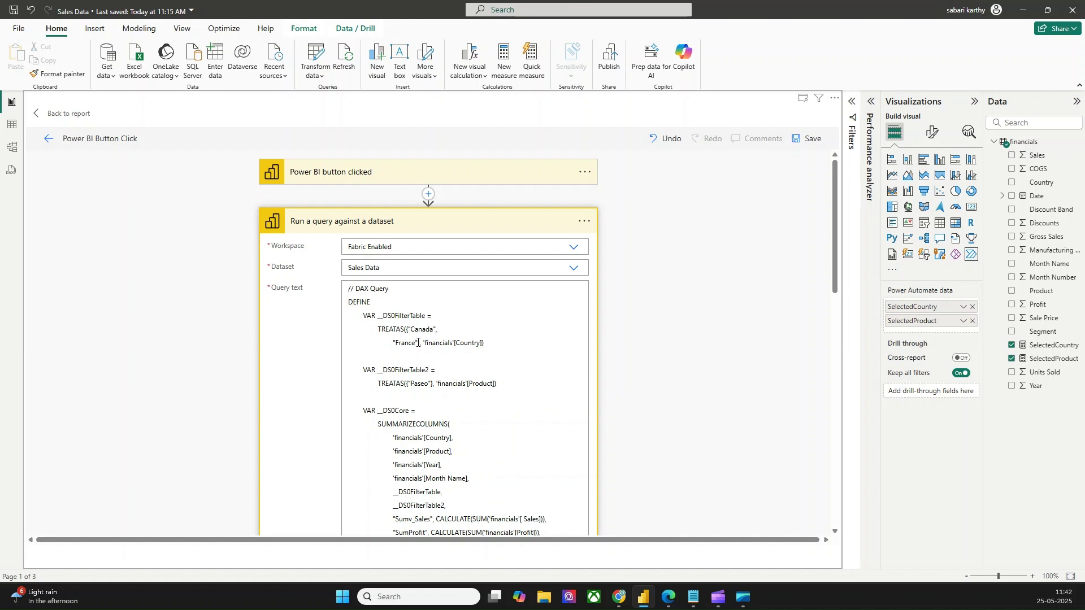
drag(415, 342, 411, 330)
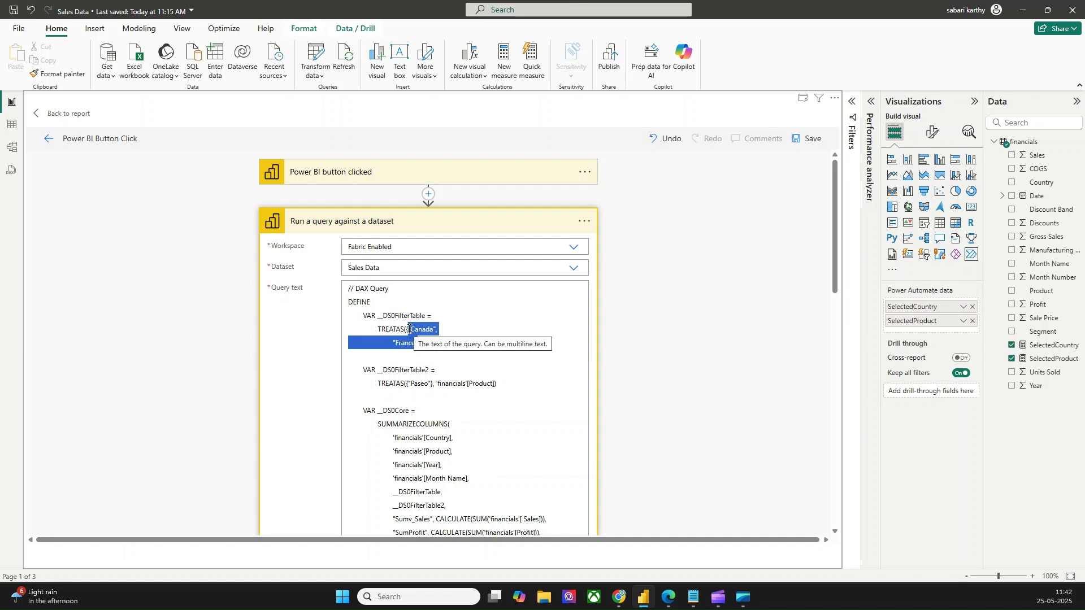
key(BackSpace)
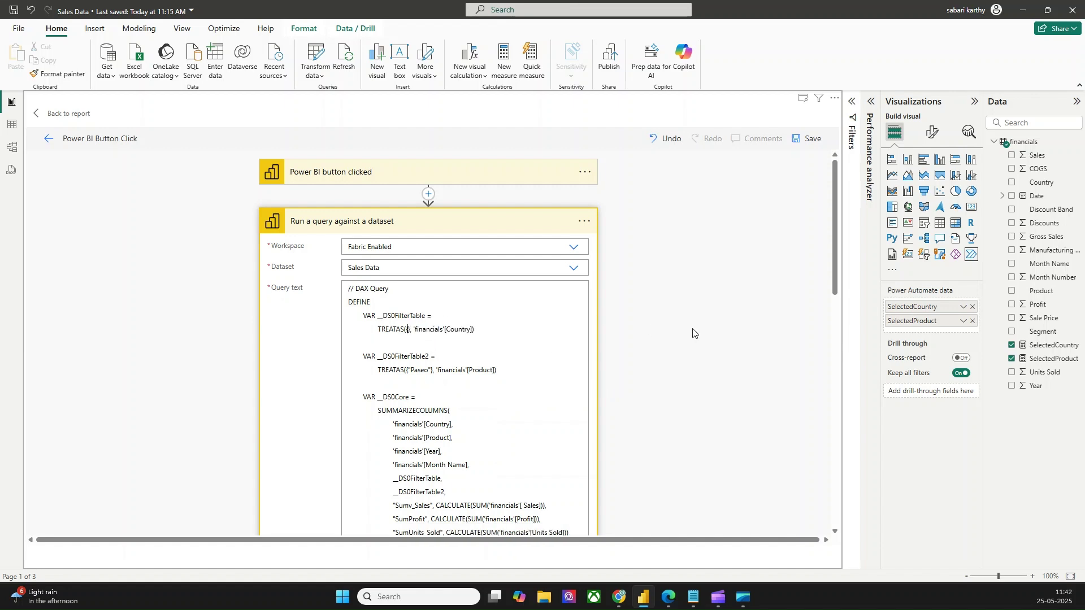
scroll(688, 333, down, 10)
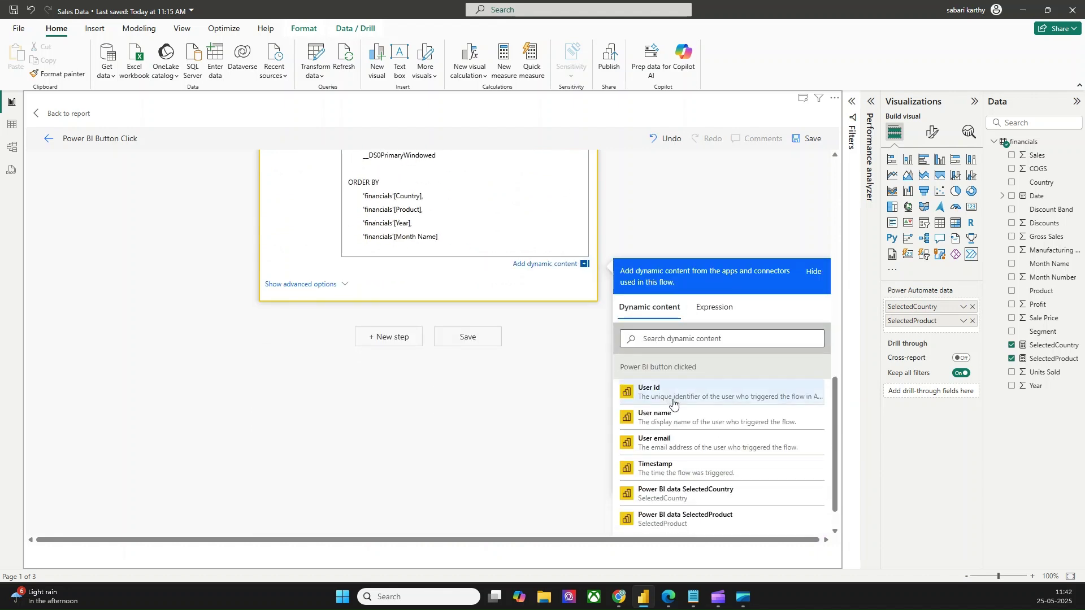
click(678, 493)
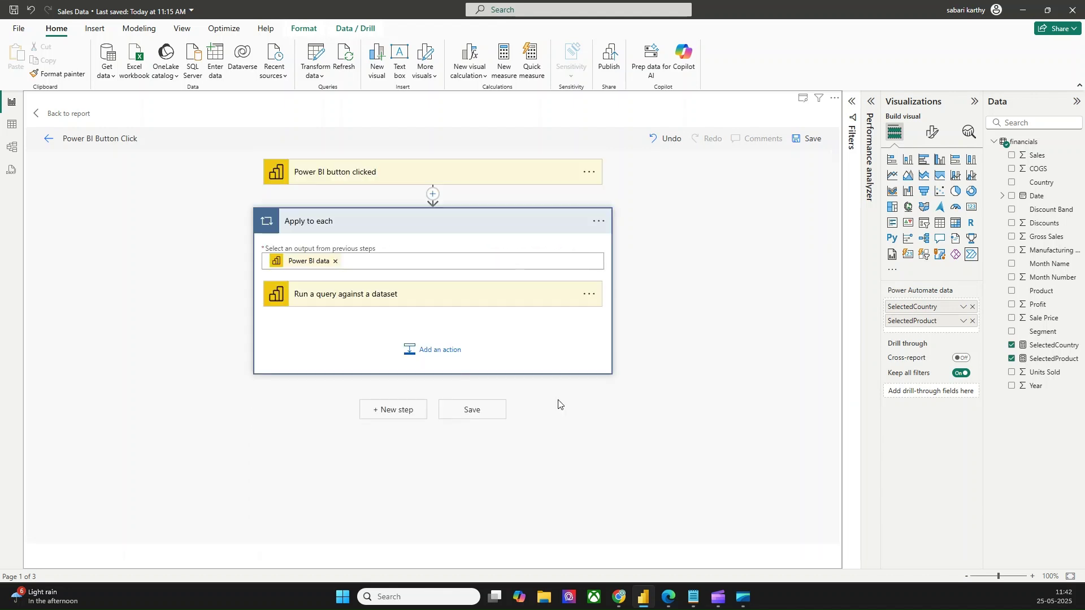
Replace the hard-coded Paseo product with SelectedProduct and collapse the query step.
click(360, 296)
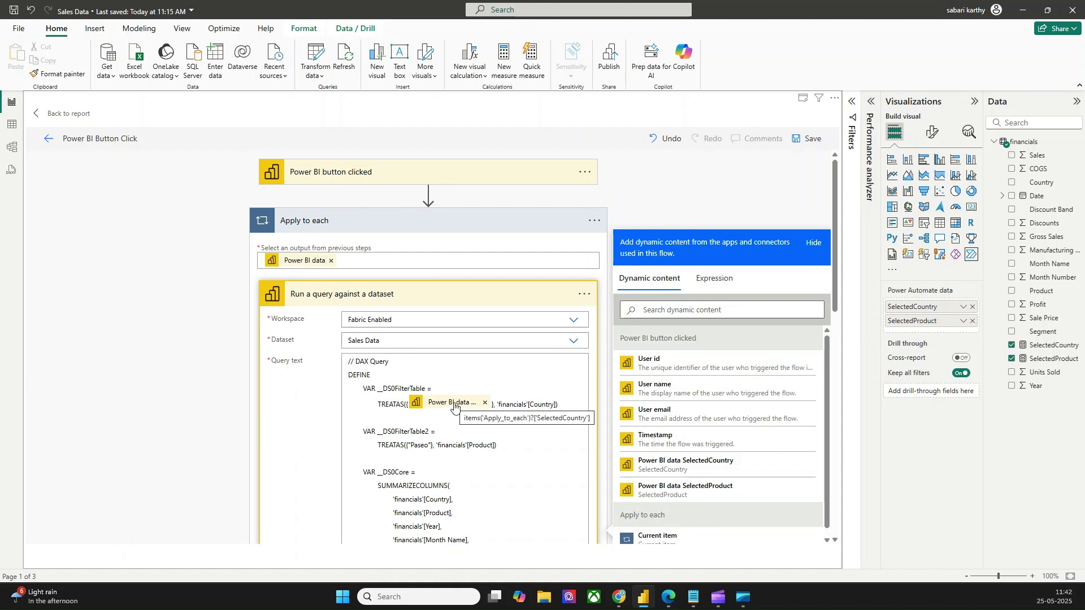
scroll(454, 404, down, 1)
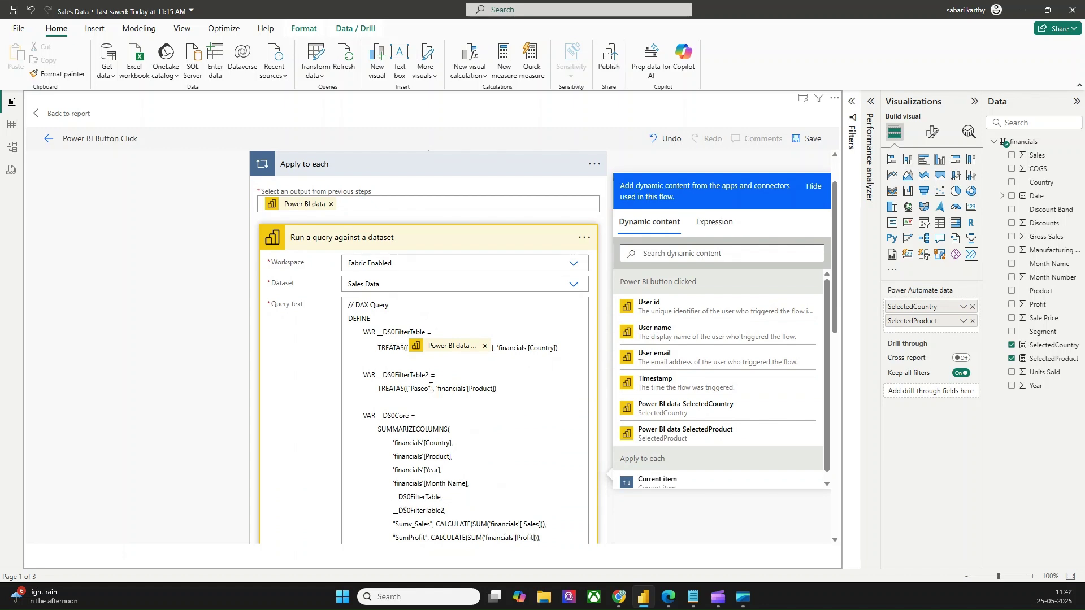
drag(430, 389, 417, 387)
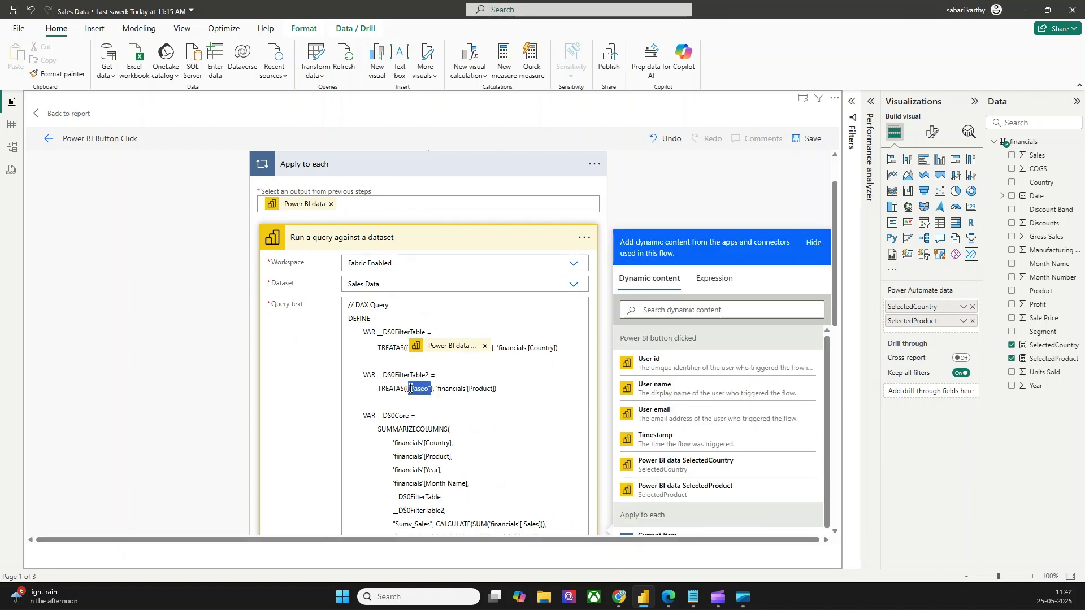
click(689, 491)
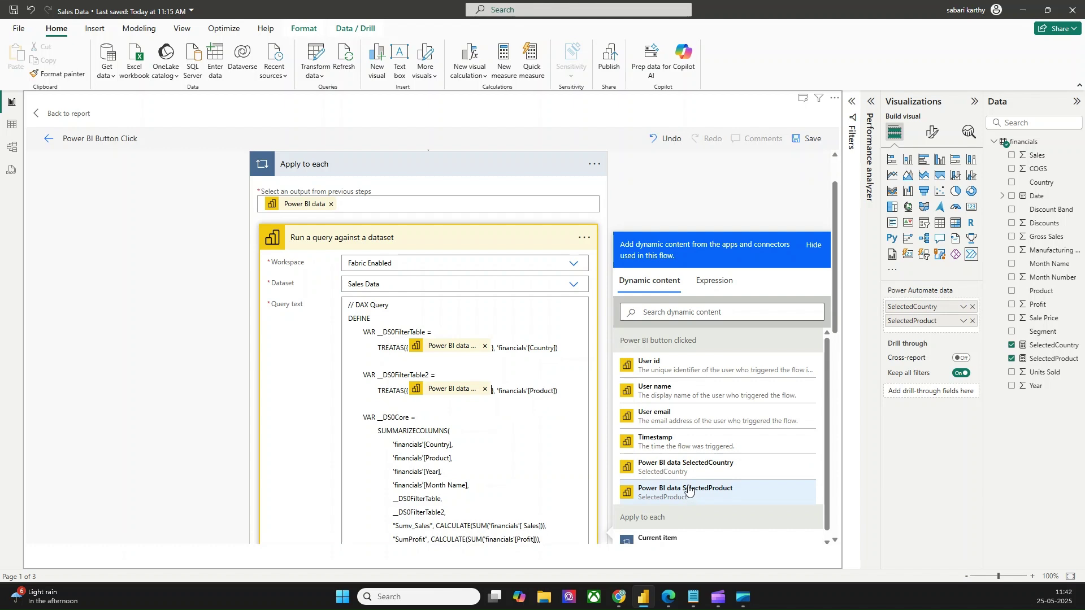
click(387, 243)
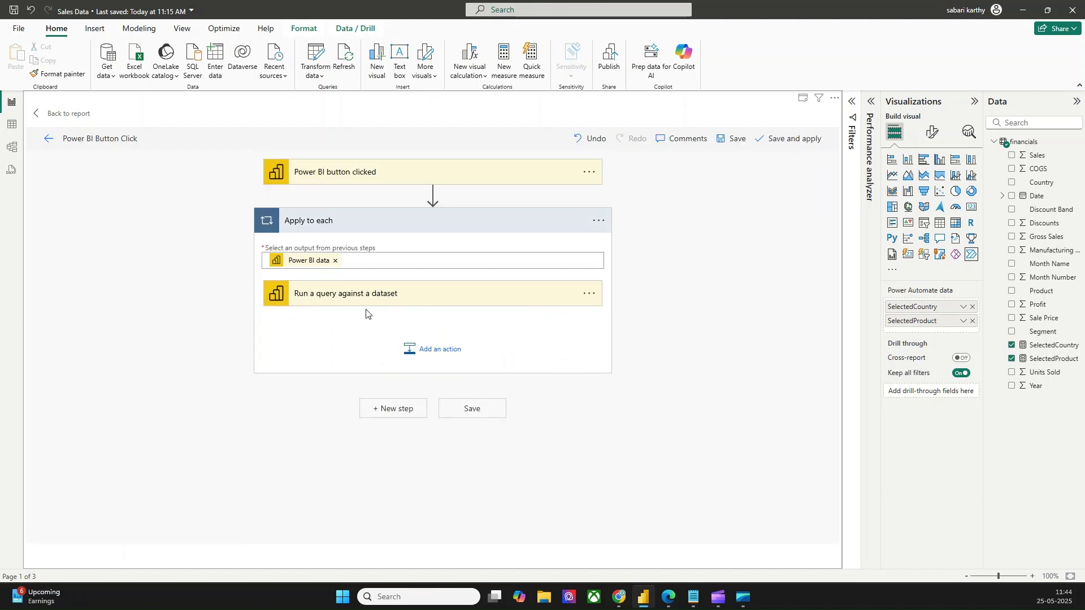
Add a Data Operation Create CSV table step inside the loop with From set to First table rows.
click(432, 350)
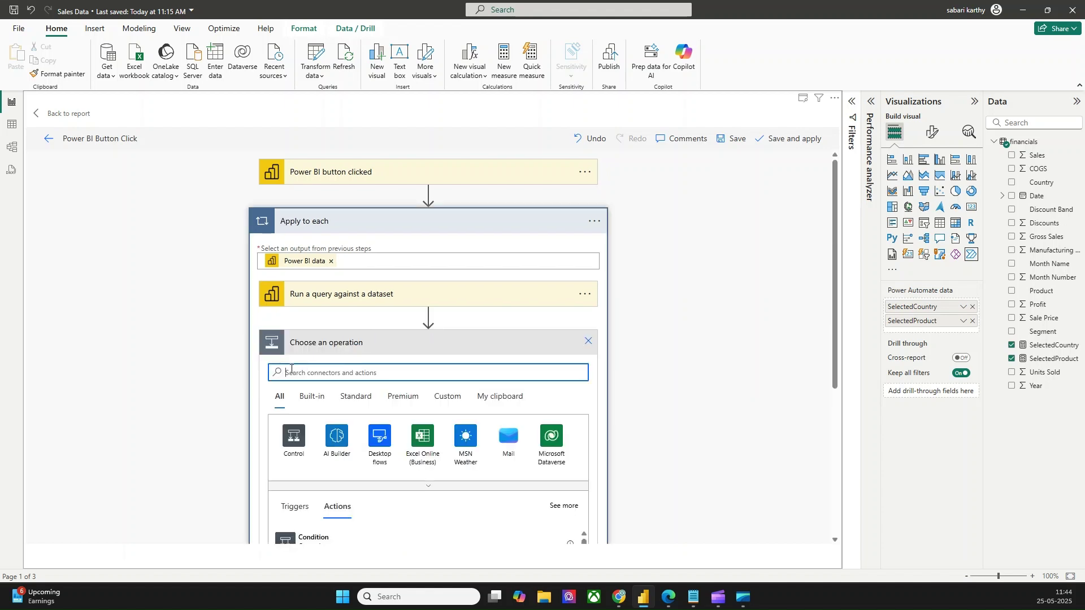
text(CSV)
click(508, 439)
scroll(657, 374, down, 1)
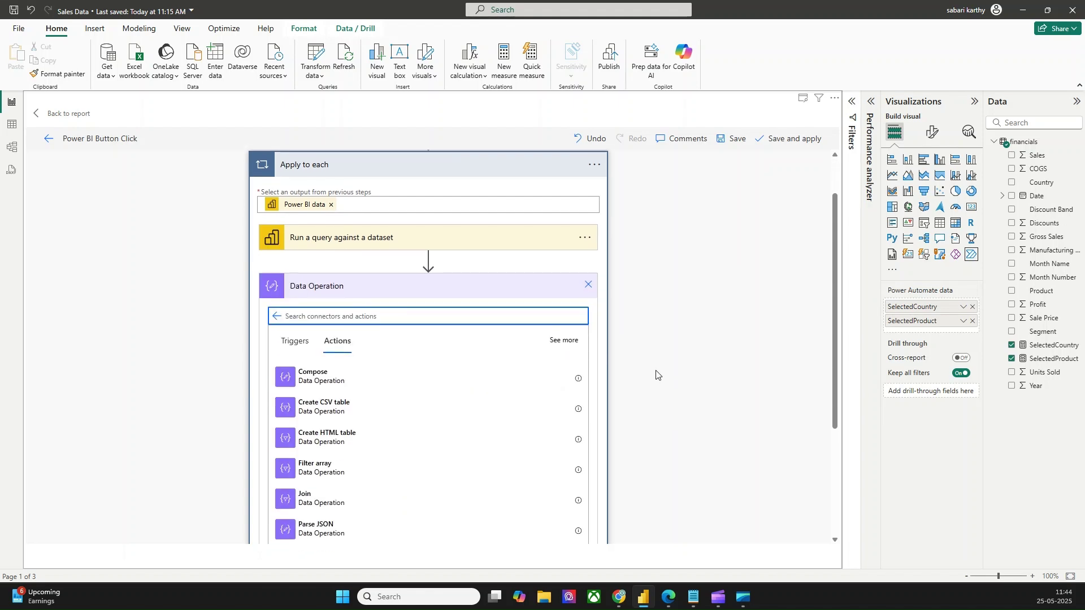
click(322, 412)
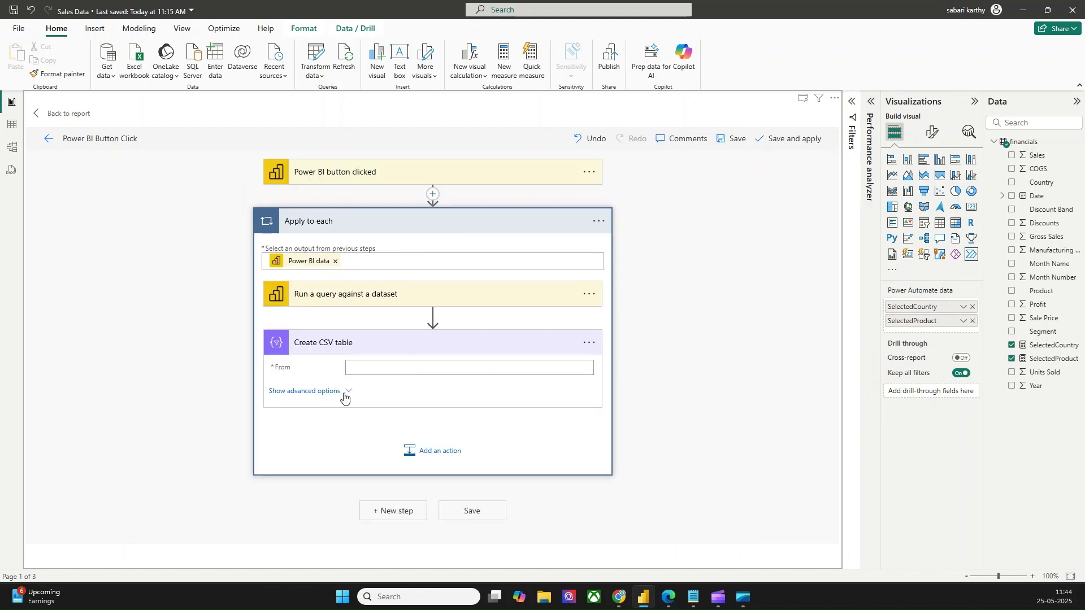
click(367, 367)
scroll(672, 418, down, 2)
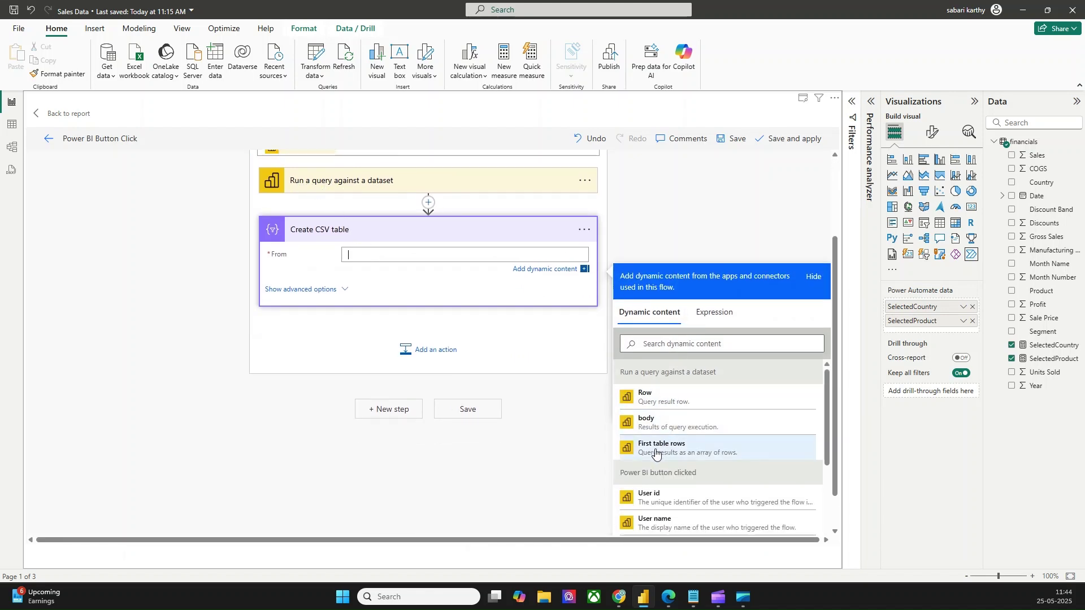
click(674, 450)
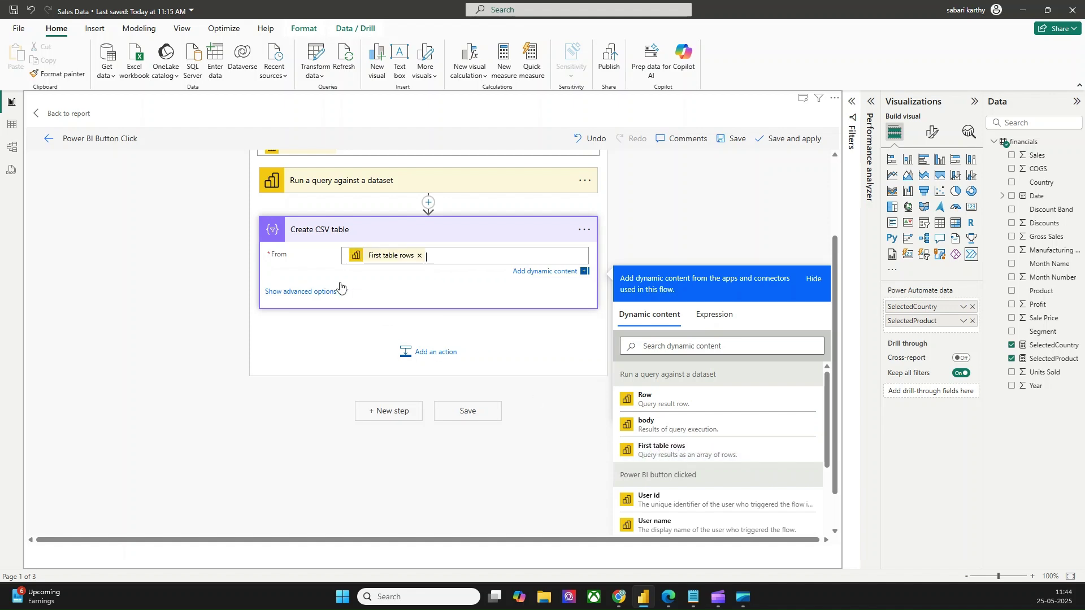
click(428, 353)
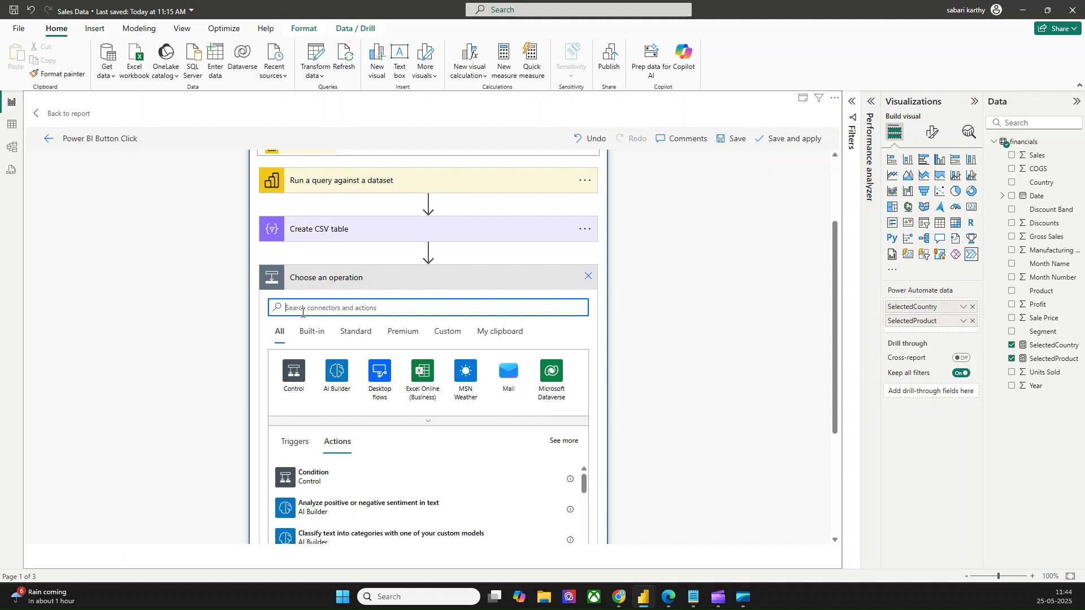
Add a Send an email (V2) step to User email, subject 'Sales data export', body 'PFA'.
text(Send an email)
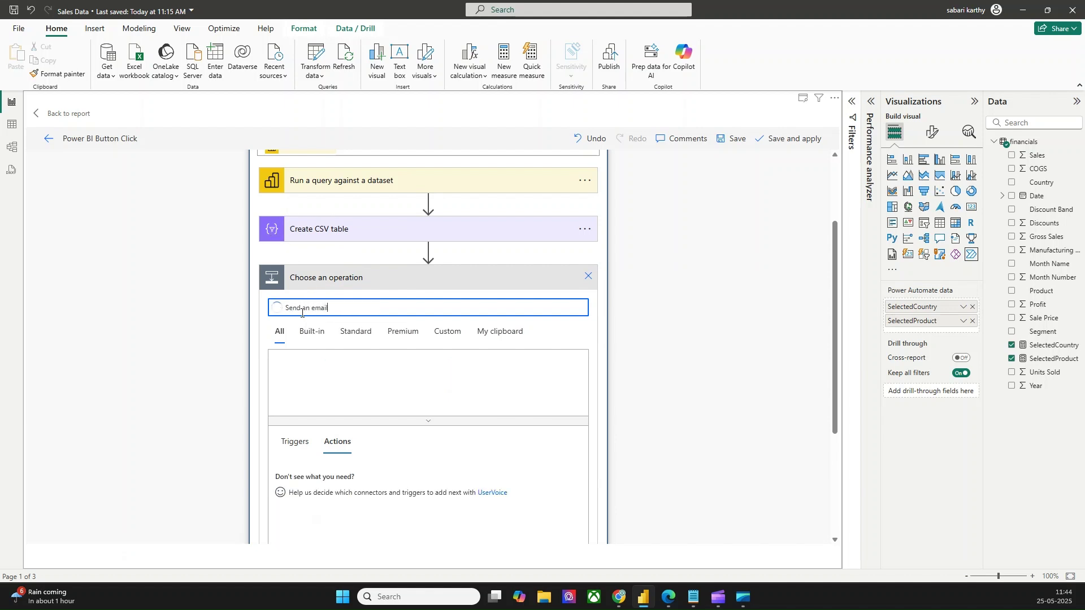
click(354, 510)
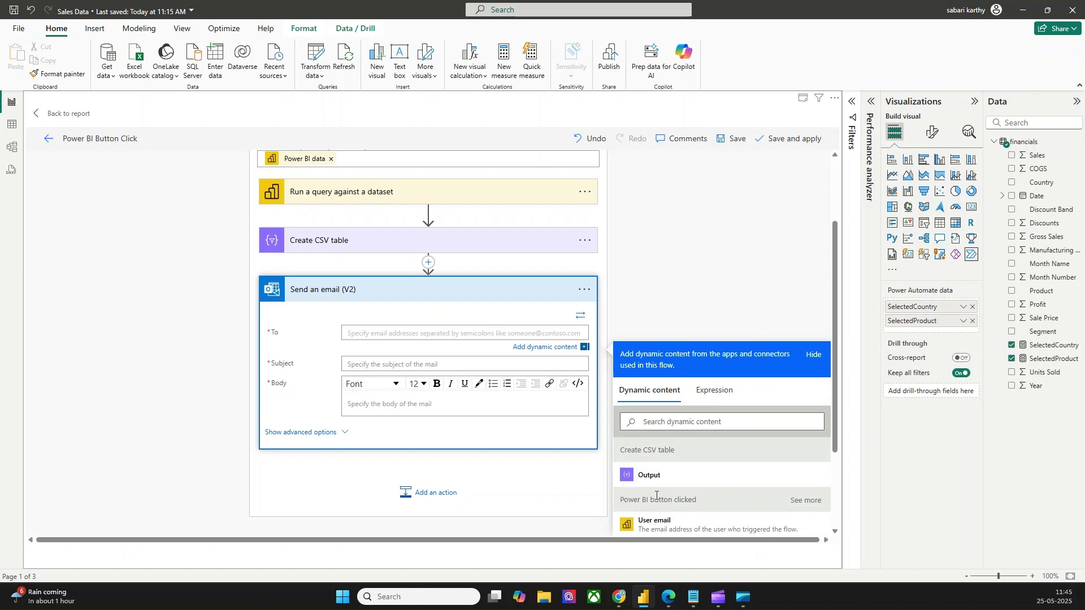
scroll(636, 471, down, 1)
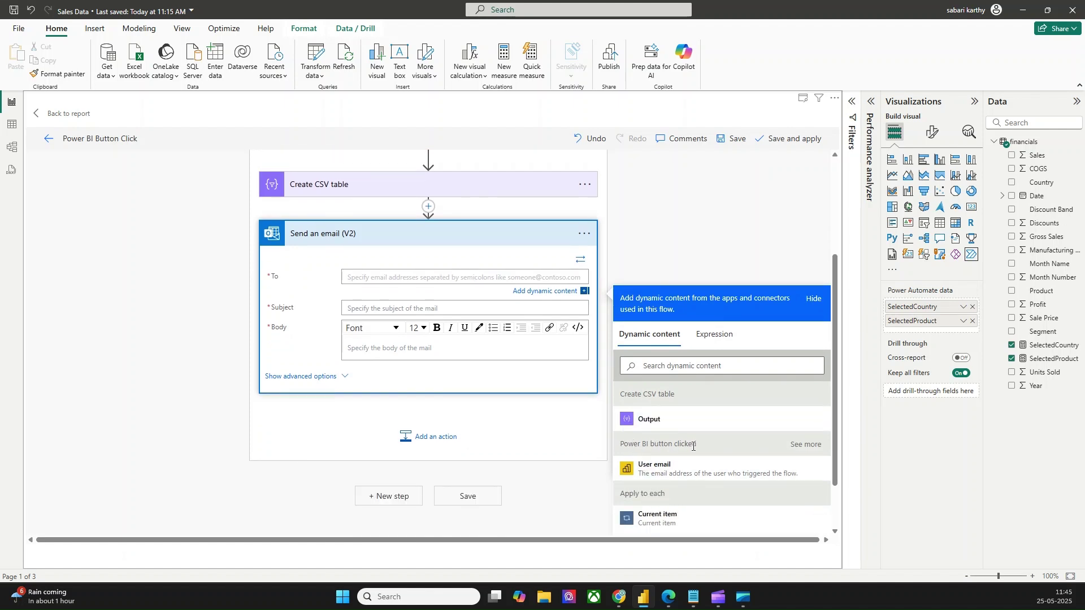
click(656, 466)
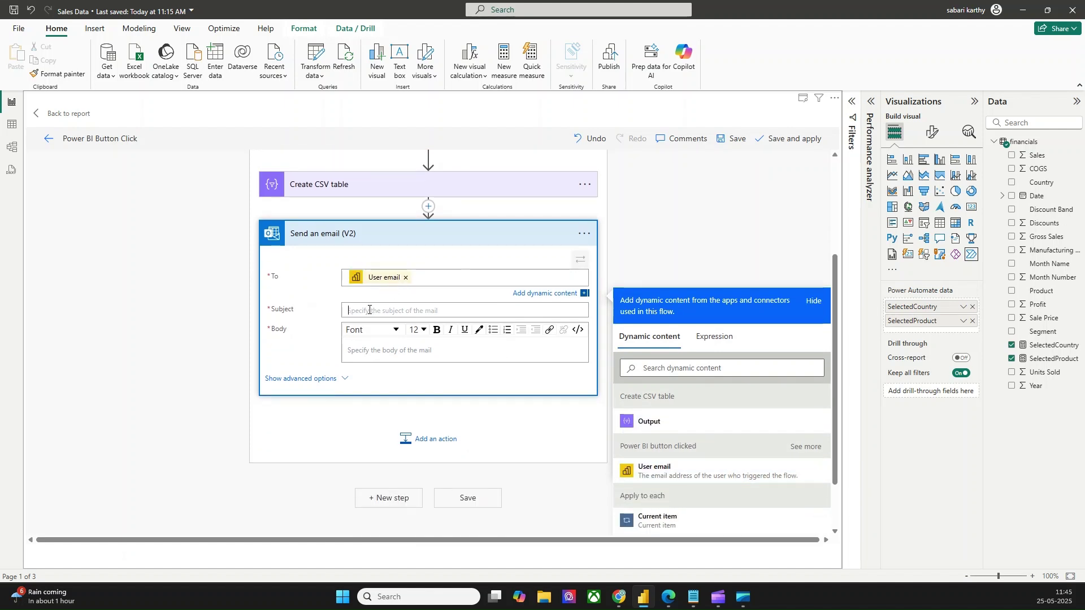
text(Sales data export)
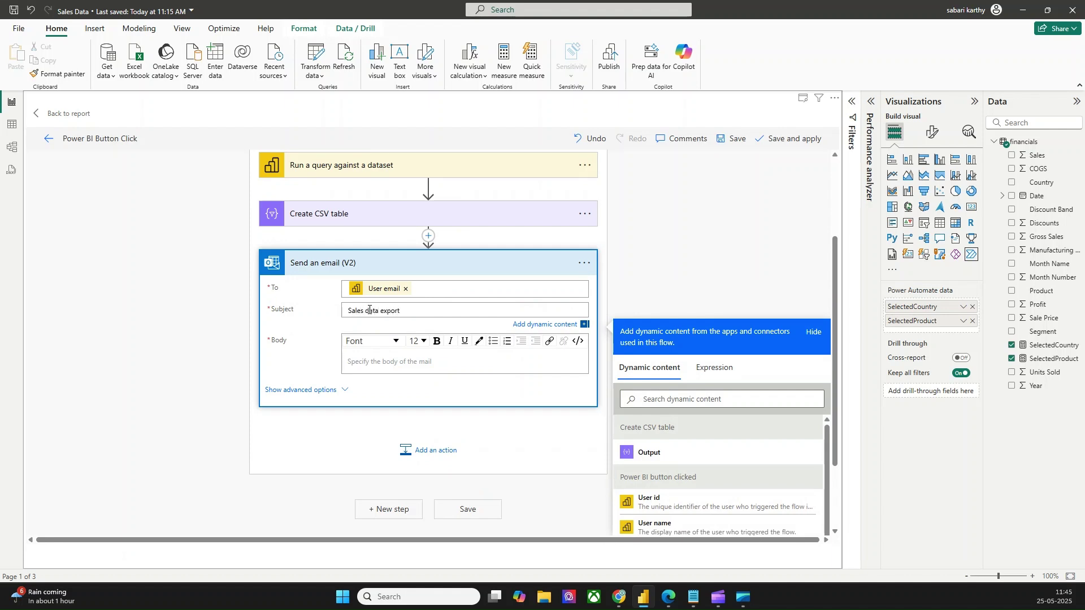
click(371, 358)
text(PFA)
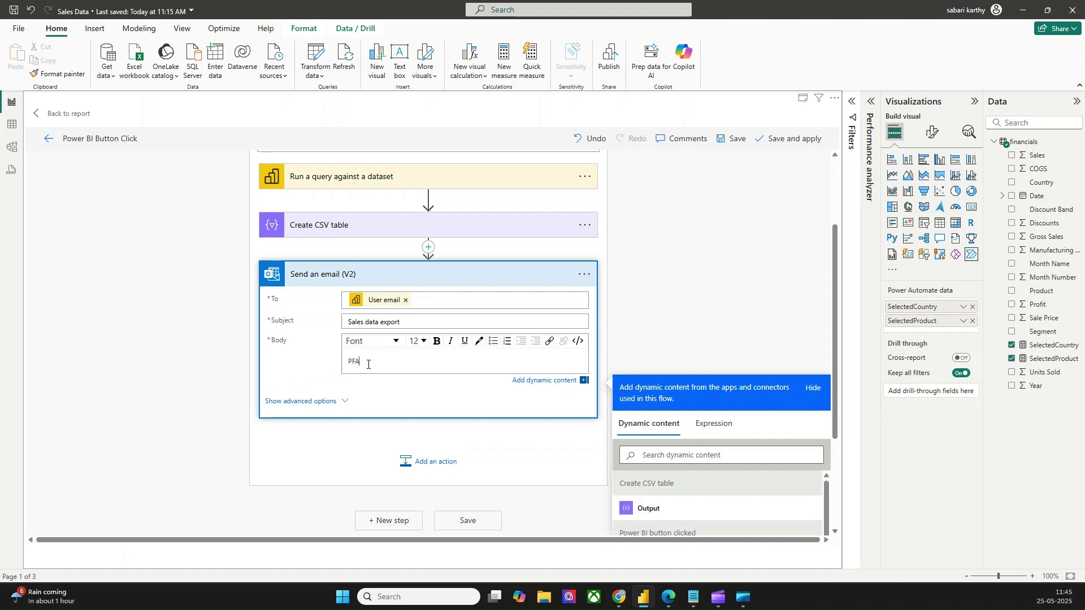
Attach SalesExport.csv to the email with the CSV table Output as its content.
click(330, 402)
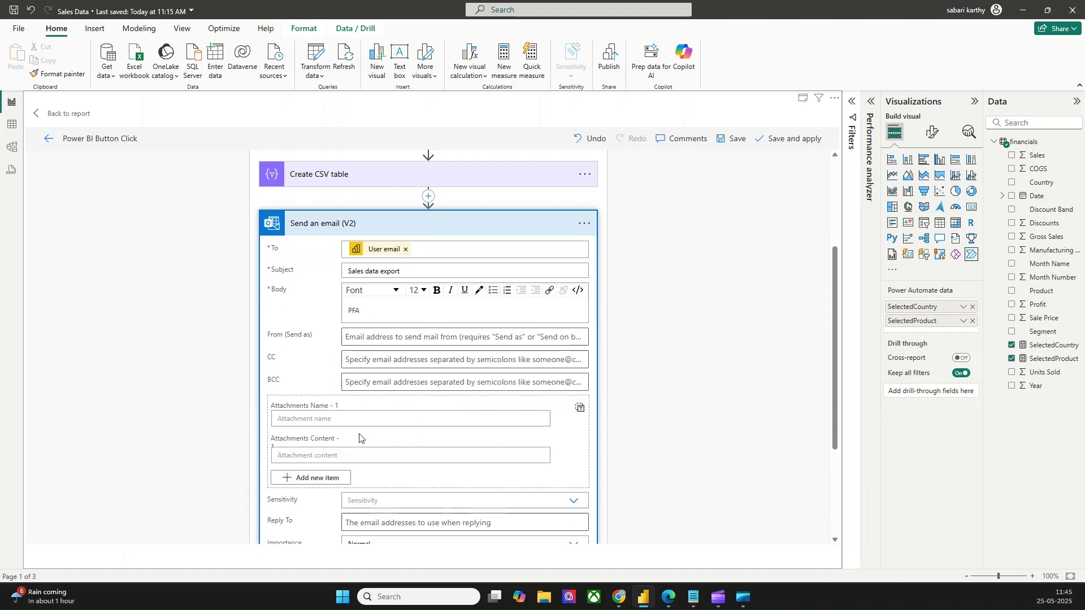
click(304, 412)
text(SalesExport)
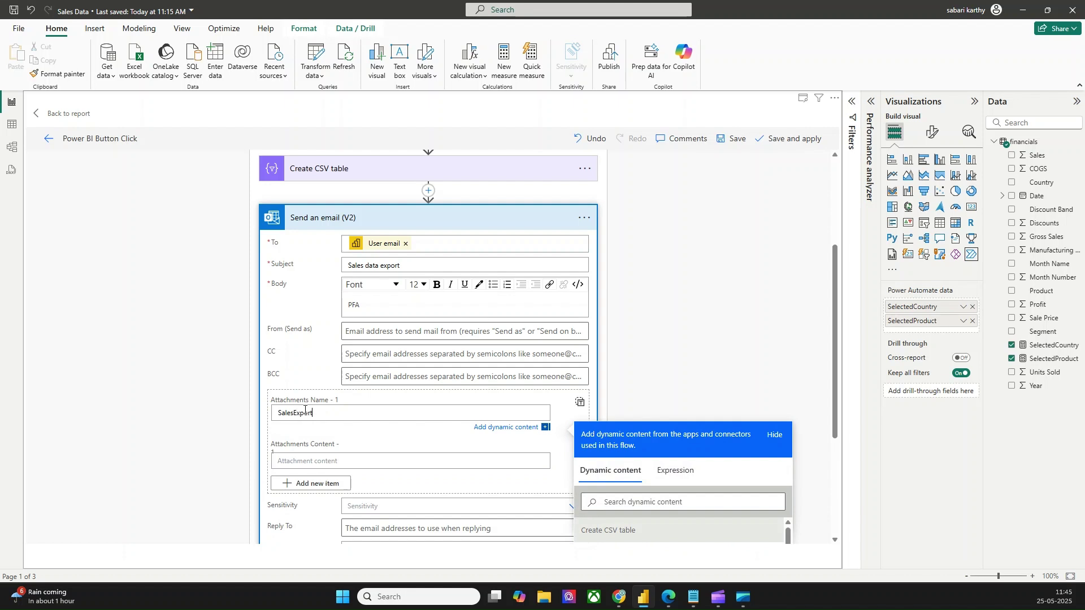
scroll(304, 409, down, 3)
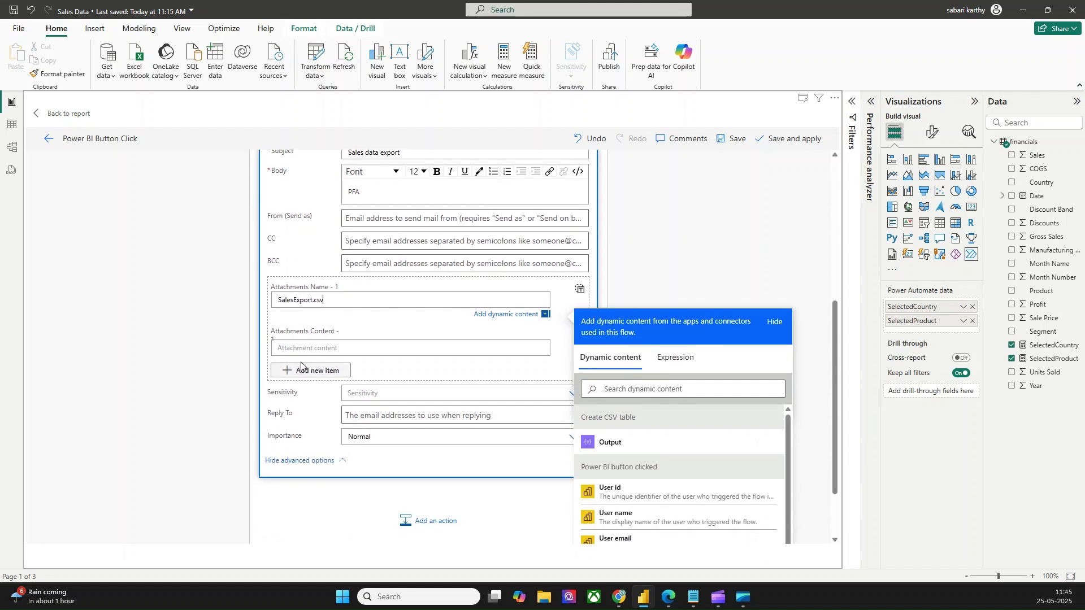
click(316, 348)
click(619, 491)
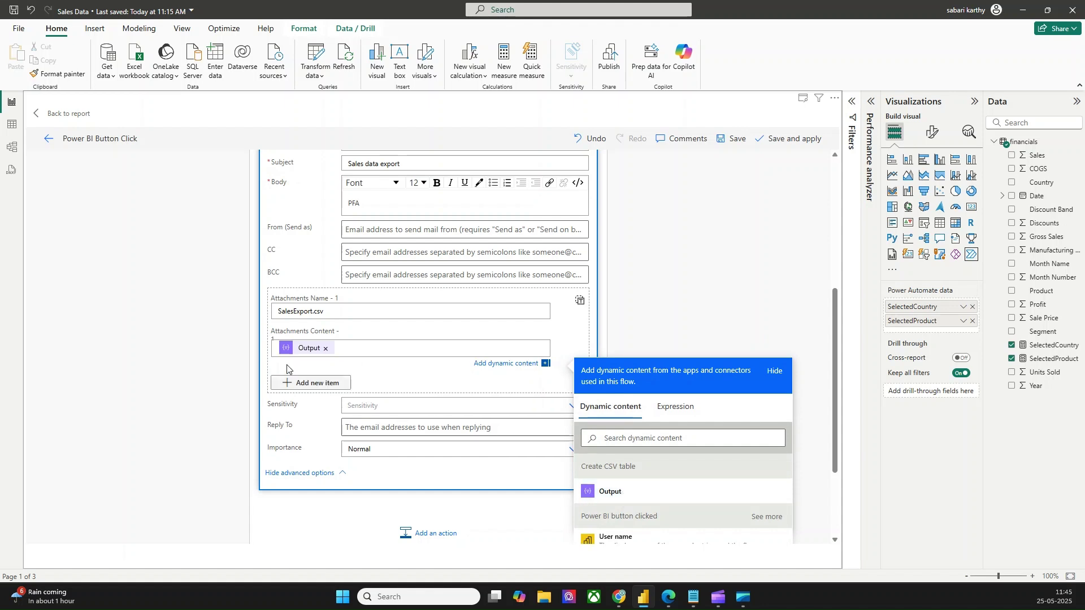
Save the flow and apply it to the Power BI button.
scroll(709, 278, up, 1)
scroll(709, 278, up, 7)
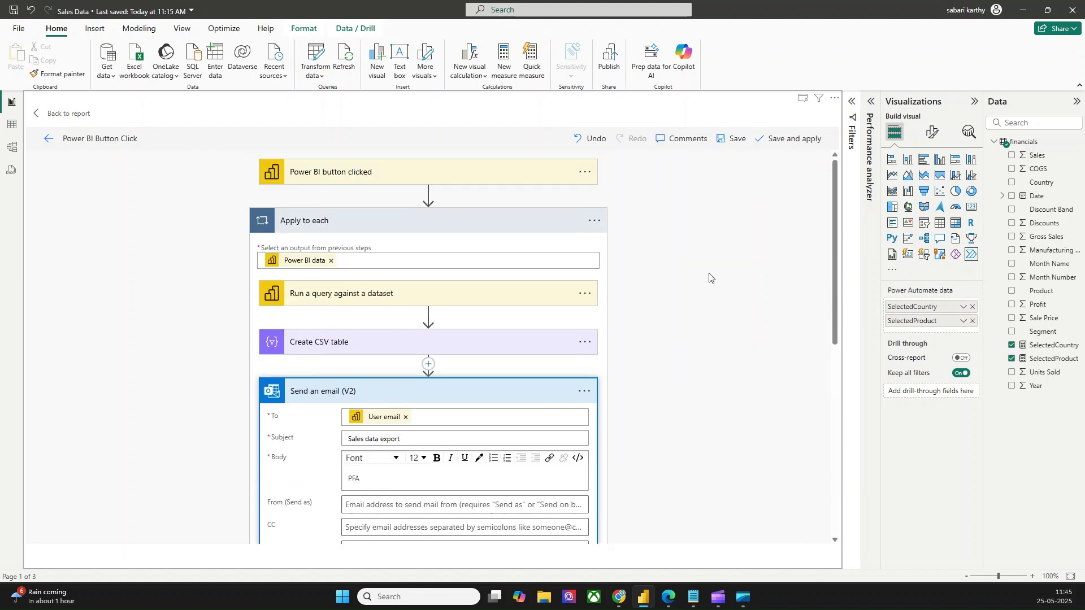
click(738, 139)
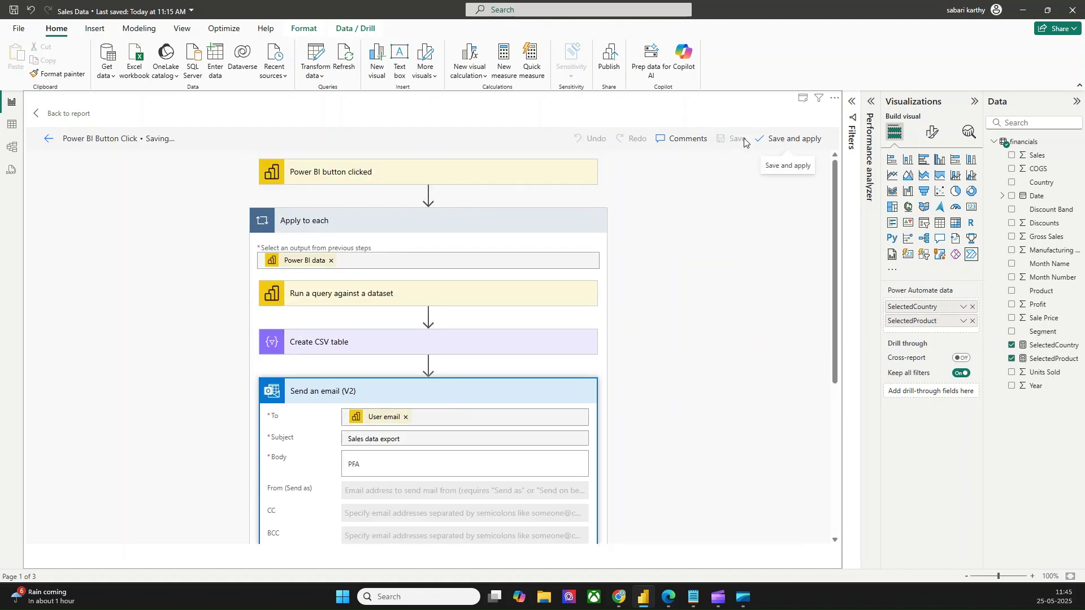
click(786, 142)
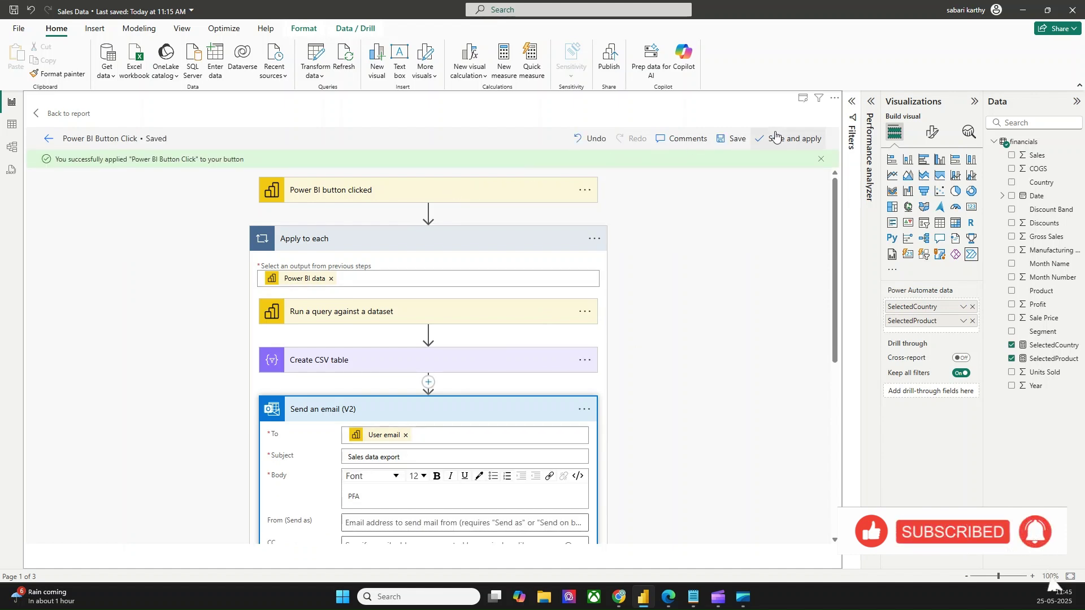
click(775, 137)
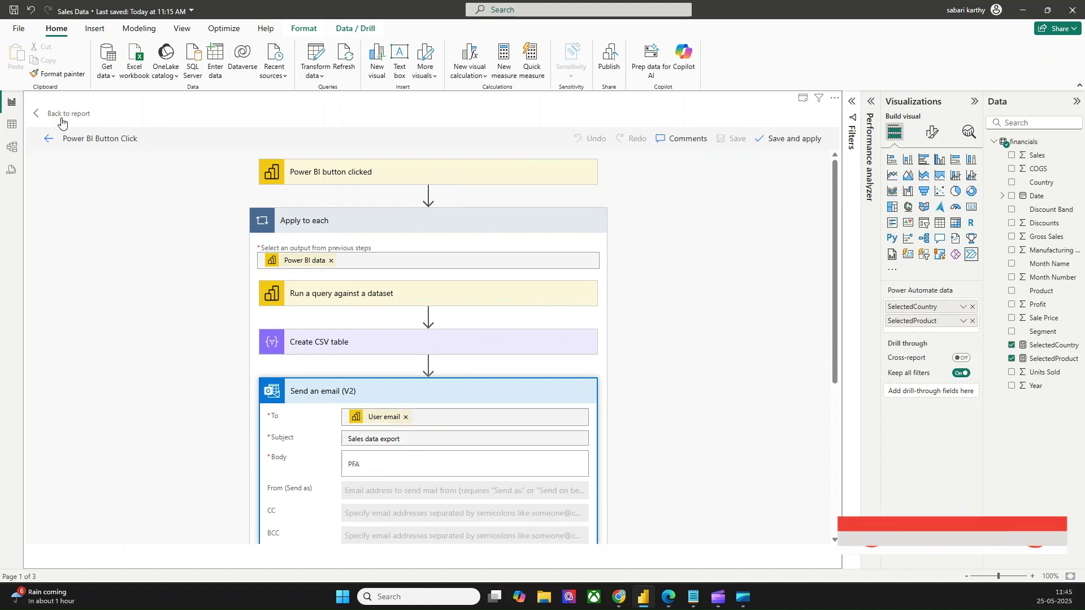
Back on the report page, shrink the Run flow button's height into a slim bar.
click(34, 115)
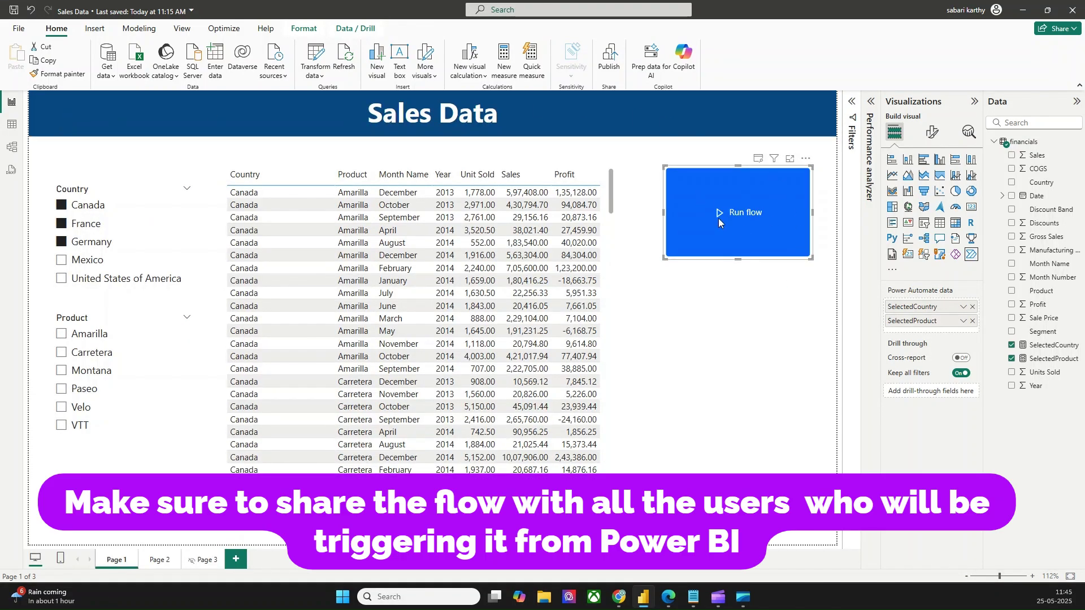
drag(738, 259, 739, 200)
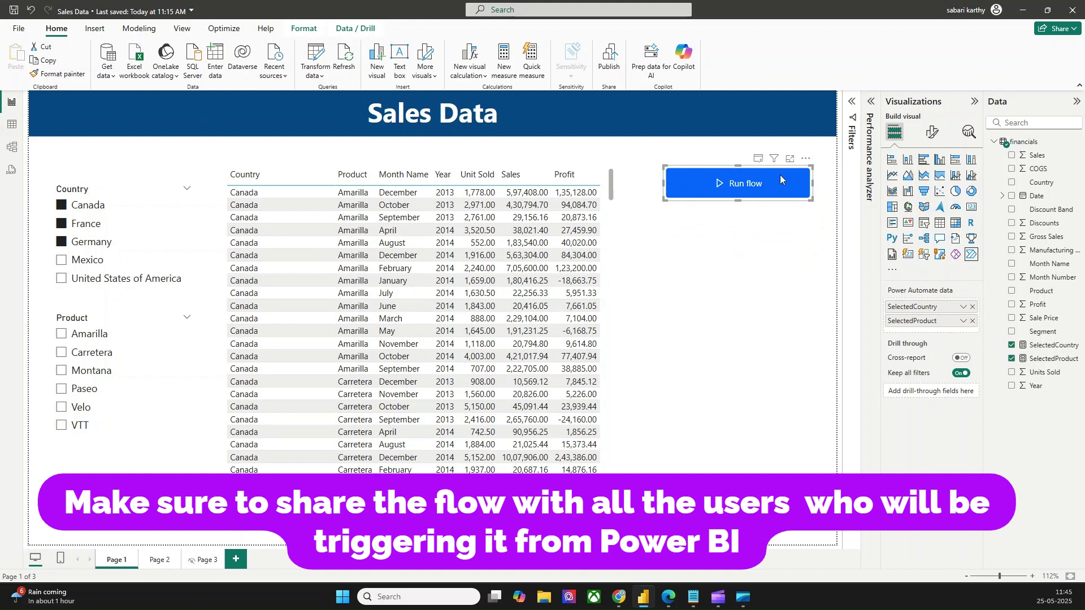
click(718, 264)
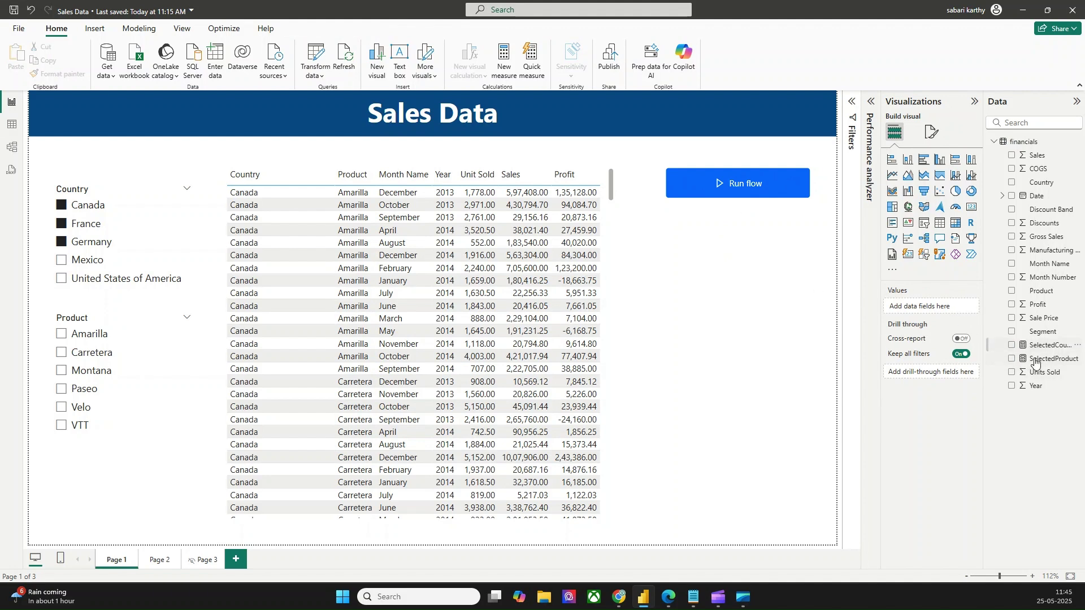
Save and publish Sales Data to the Fabric Enabled workspace, replacing the existing semantic model.
click(610, 68)
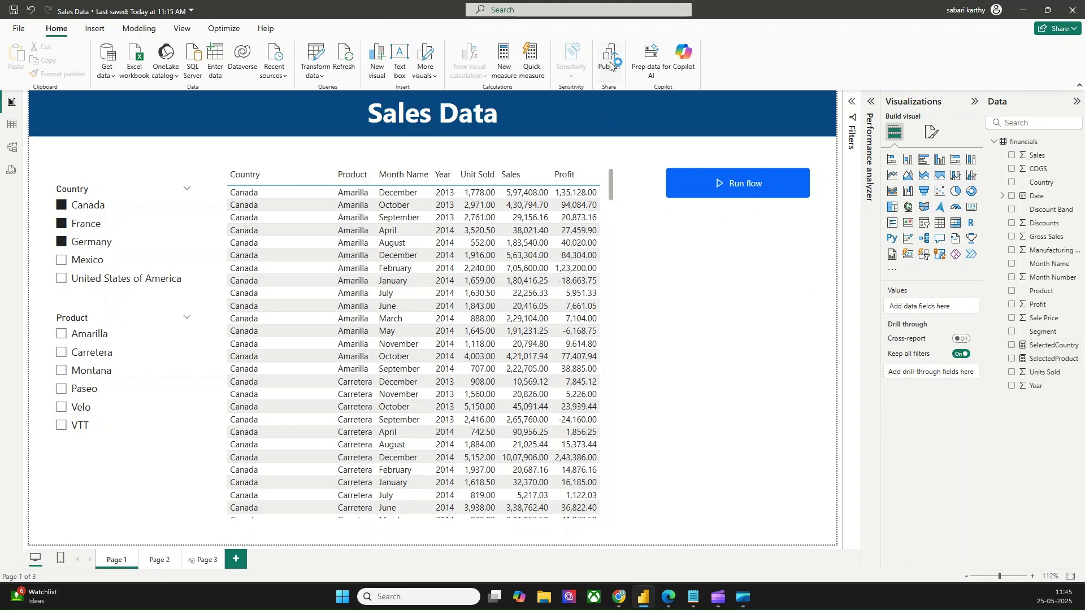
click(597, 318)
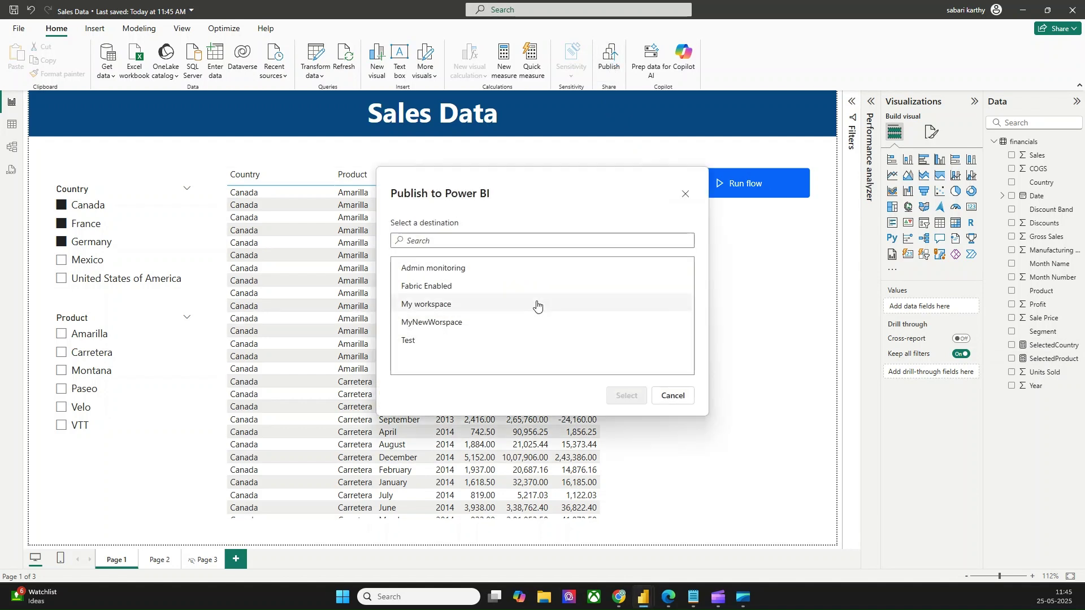
click(428, 286)
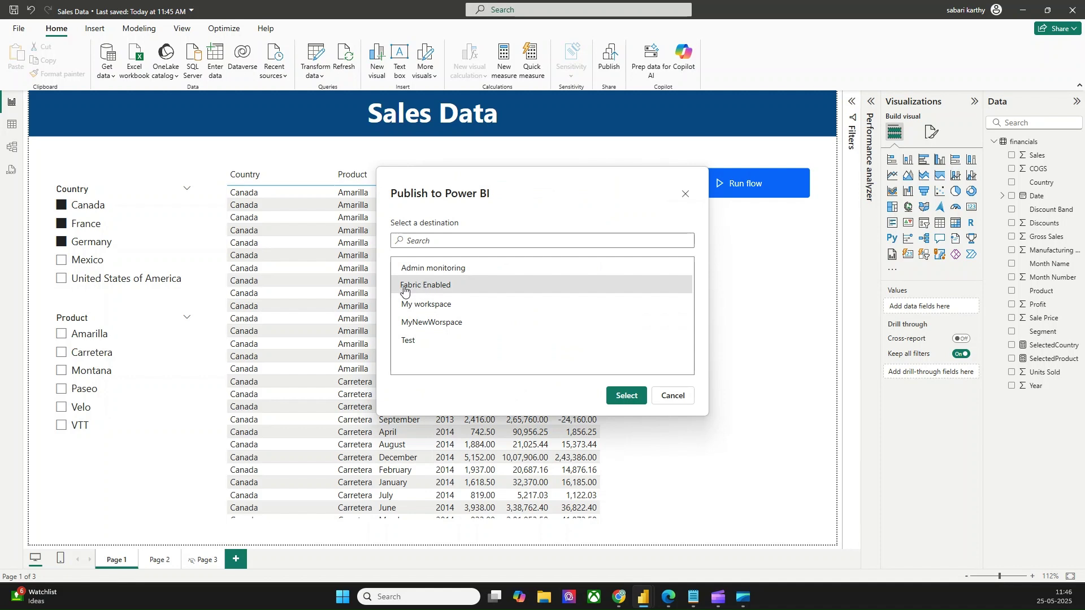
click(626, 396)
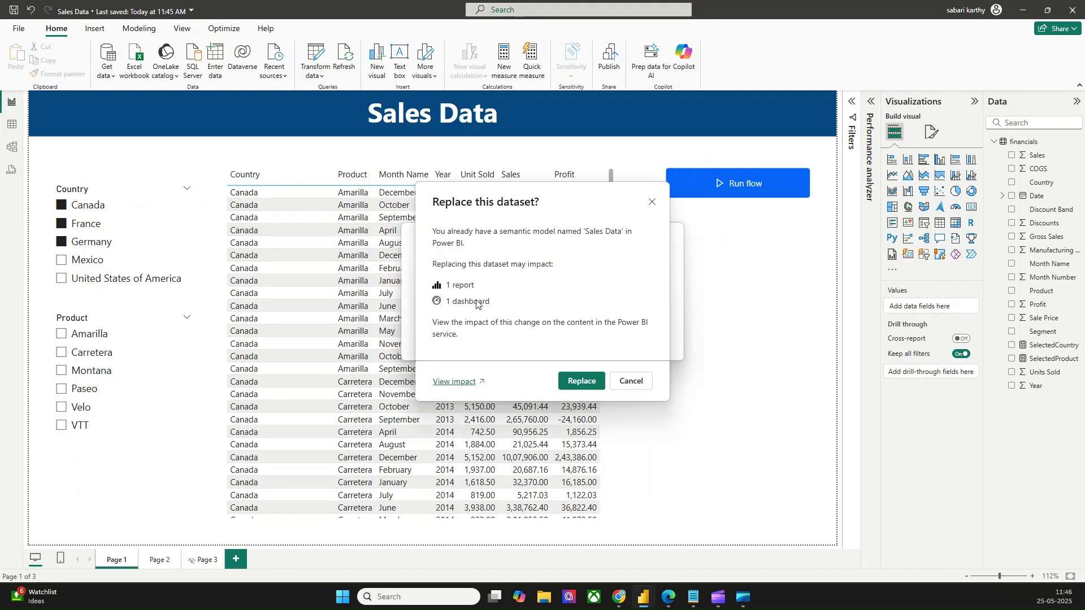
click(575, 381)
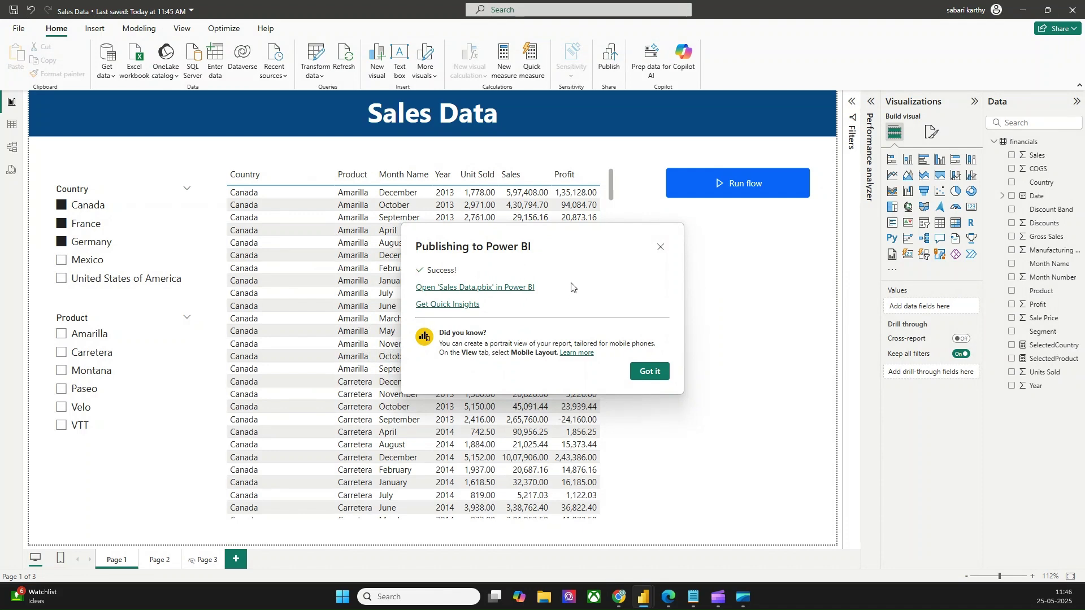
click(650, 371)
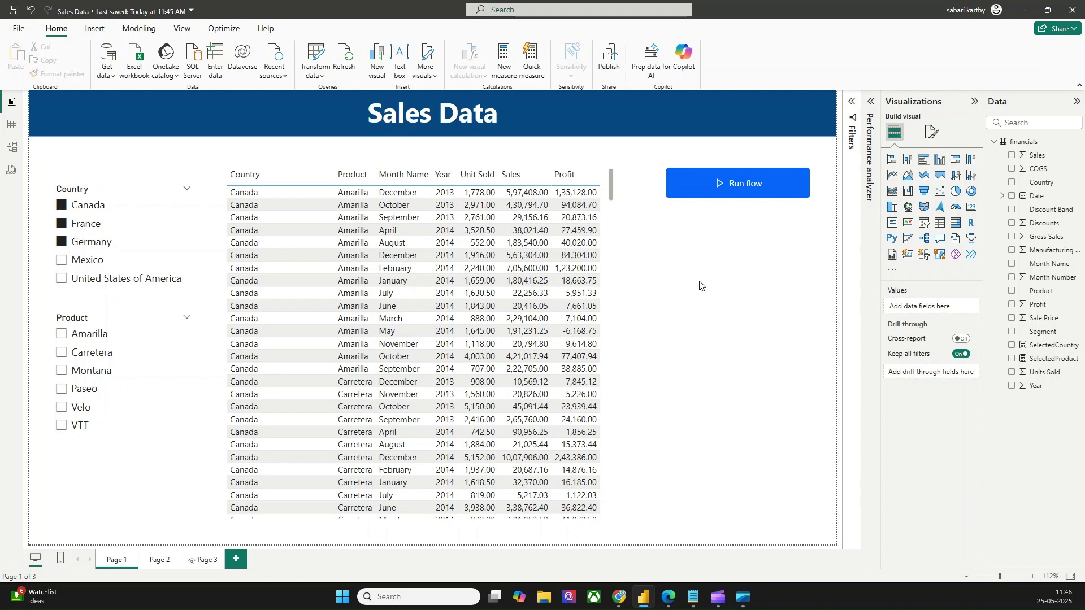
Trigger the Run flow button for Canada, France and Germany, then switch to Power Automate in Edge.
ctrl+click(736, 194)
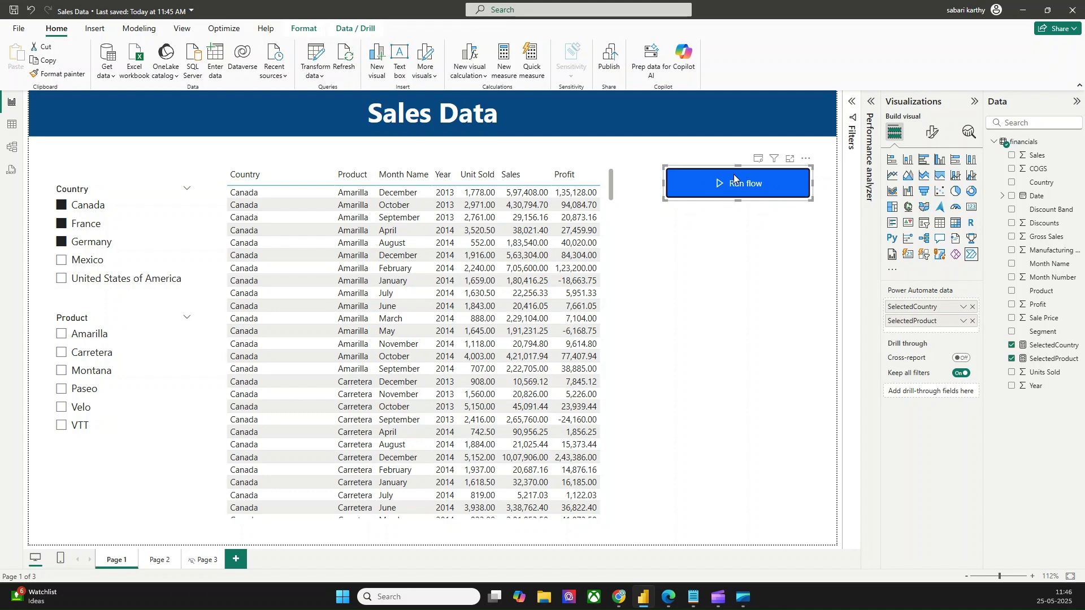
click(669, 597)
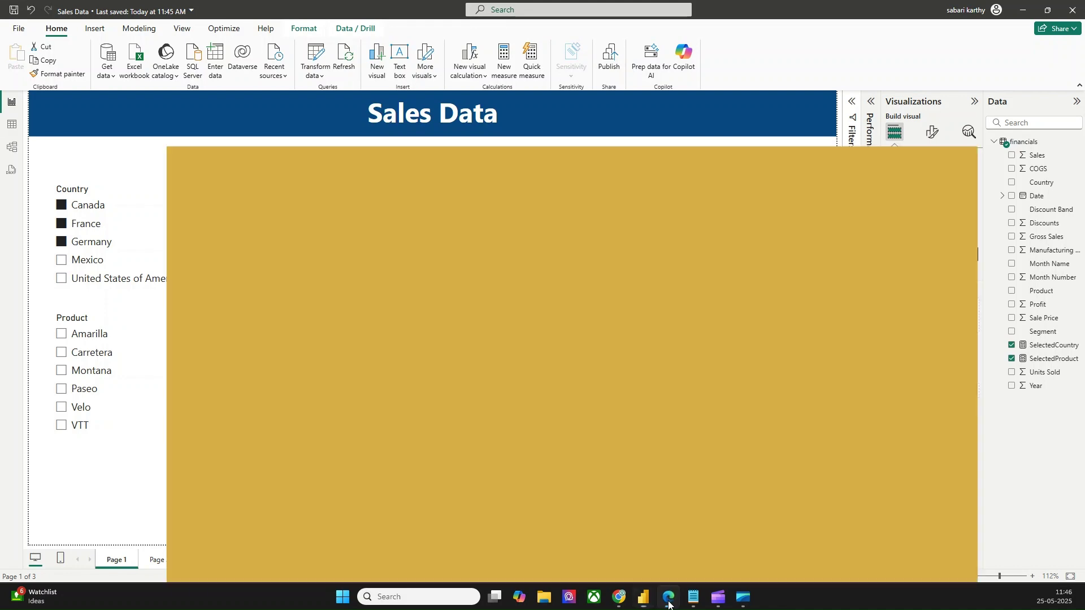
Refresh My flows and confirm the Power BI Button Click flow's 11:46 AM run Succeeded.
click(32, 31)
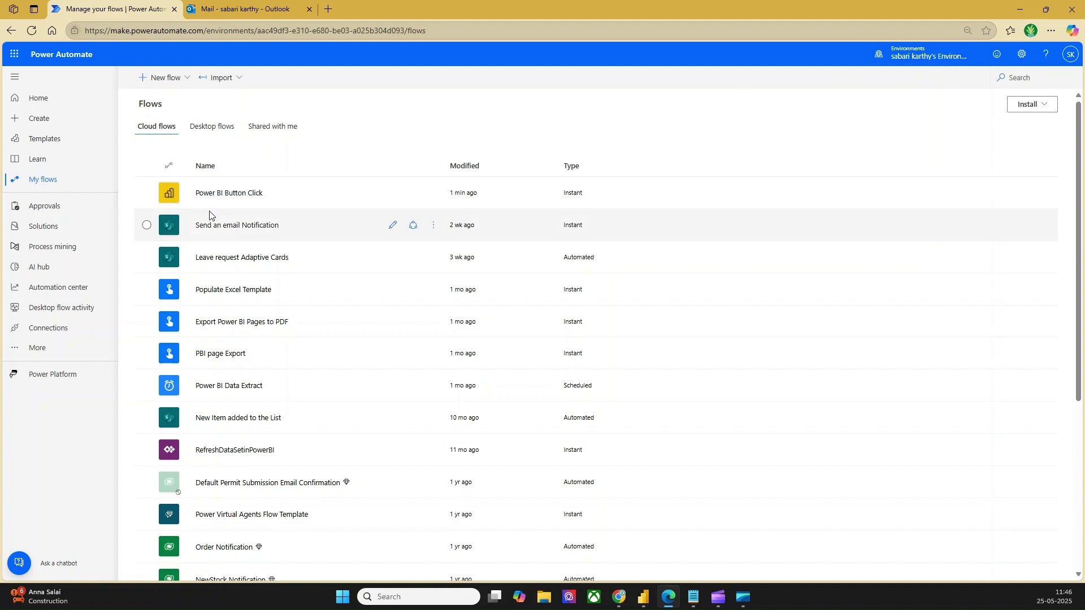
click(233, 196)
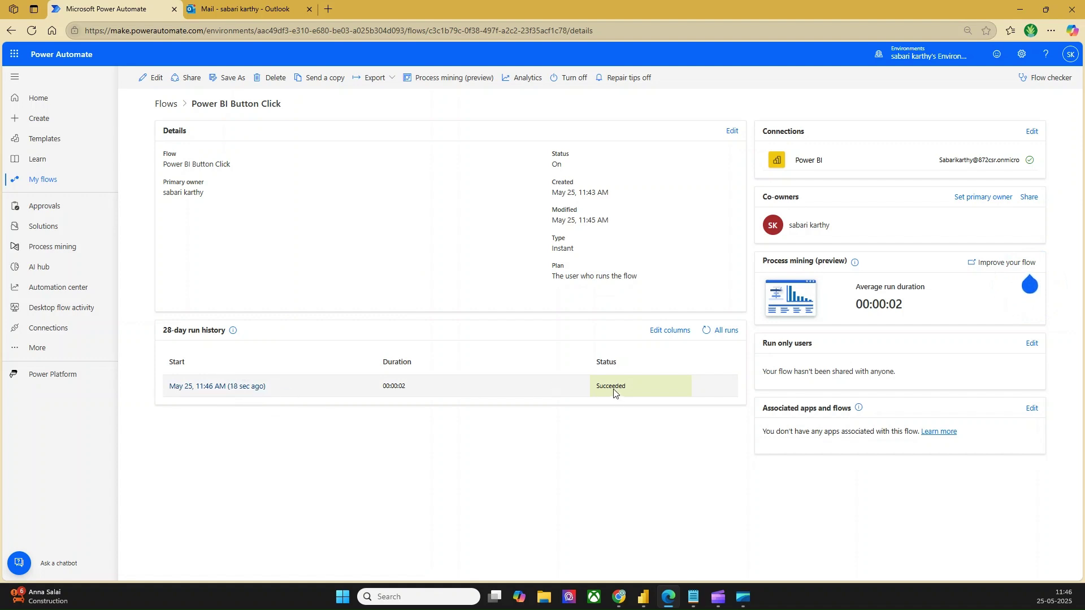
drag(596, 387, 628, 387)
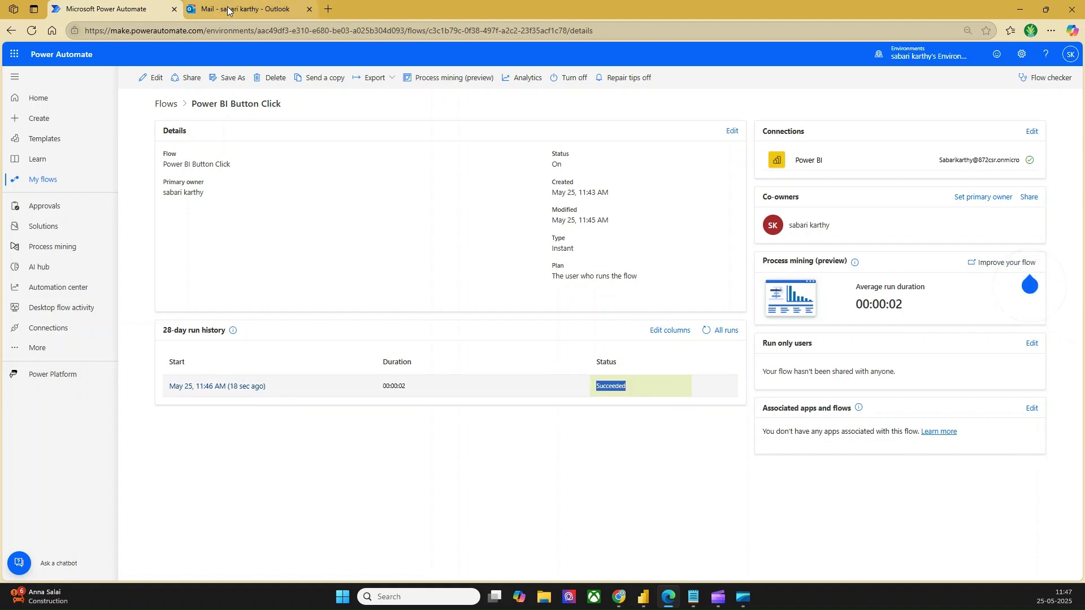
click(246, 10)
Preview the Sales data export email's SalesExport.csv attachment and scroll through the exported rows.
double_click(237, 177)
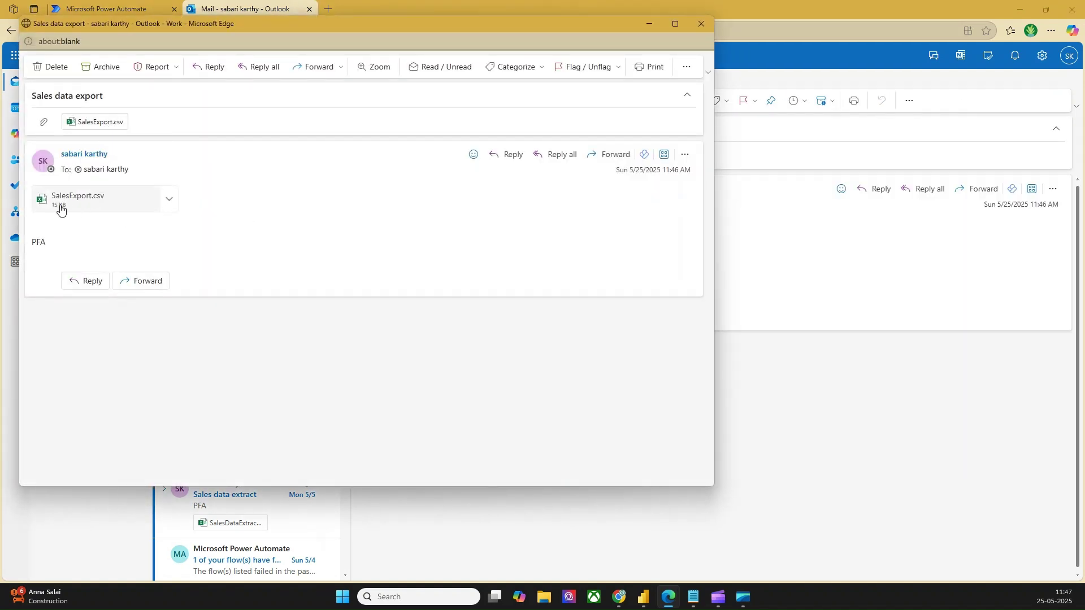
click(120, 210)
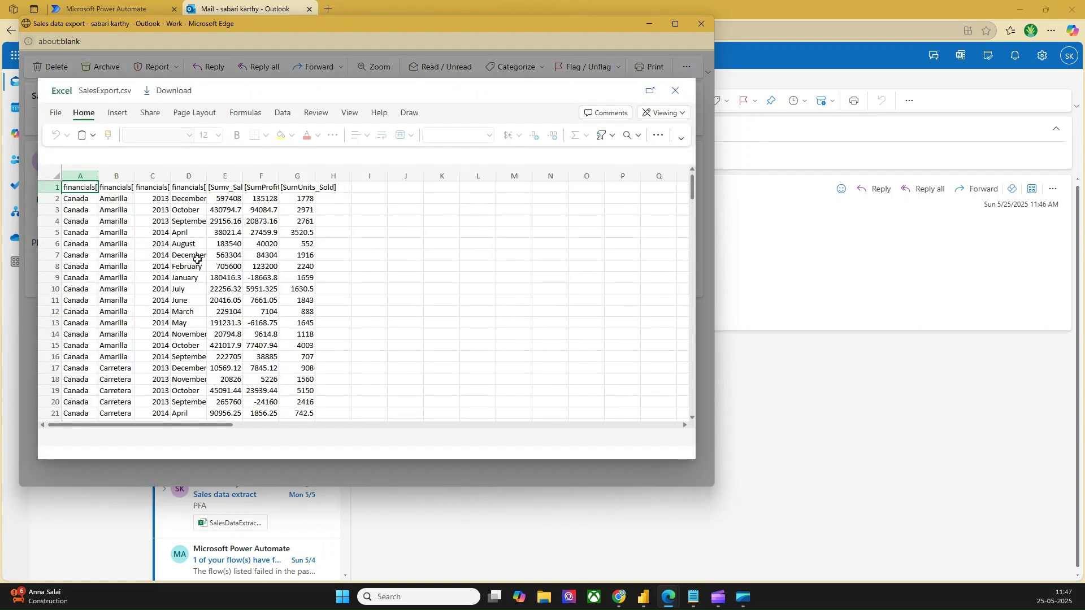
scroll(88, 203, down, 20)
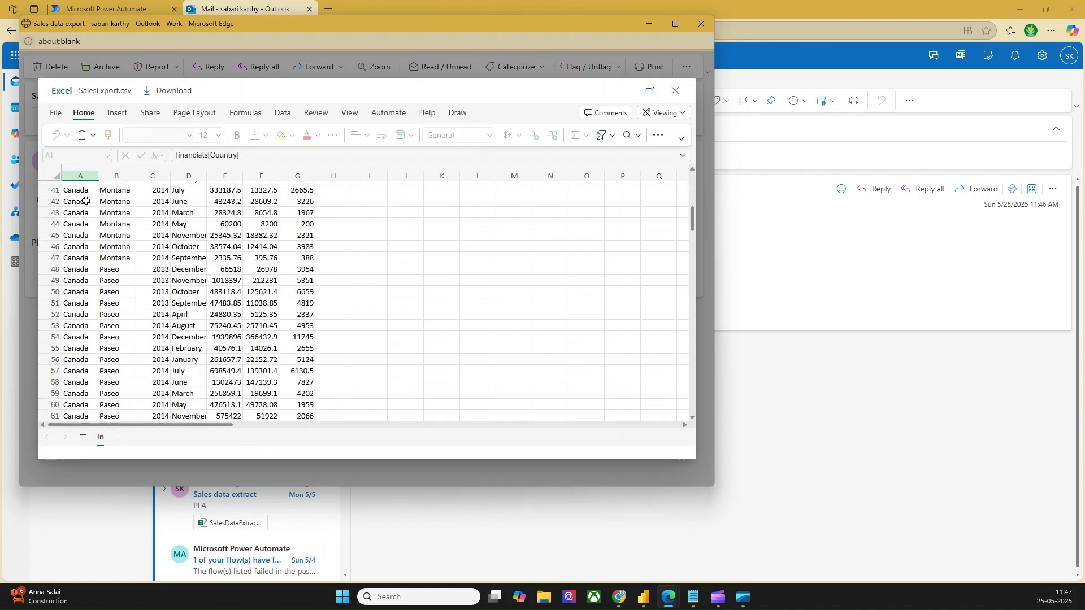
scroll(86, 201, down, 15)
scroll(86, 201, down, 20)
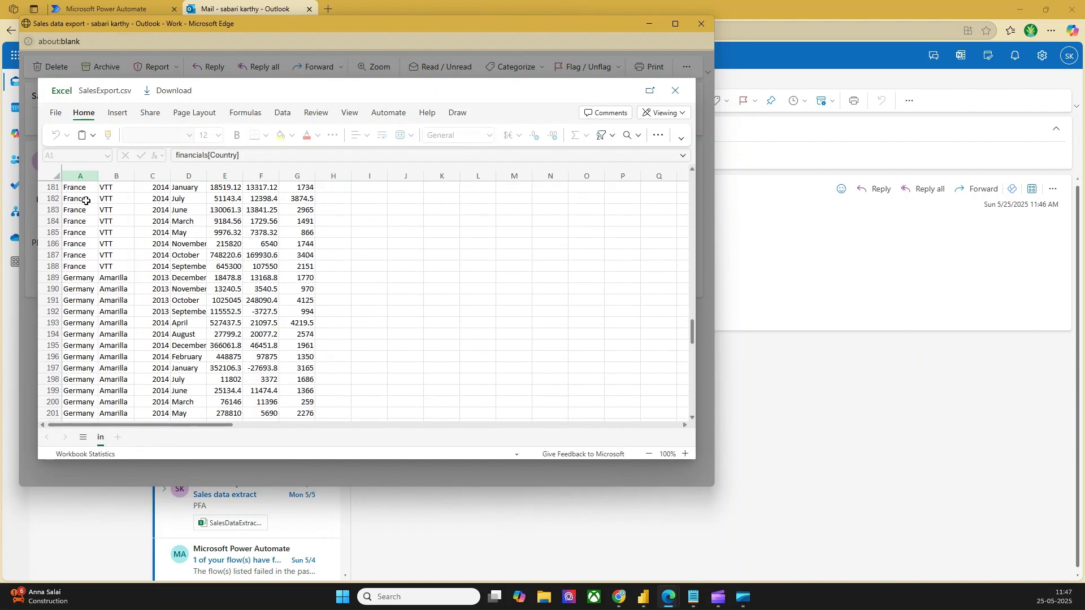
scroll(86, 200, up, 20)
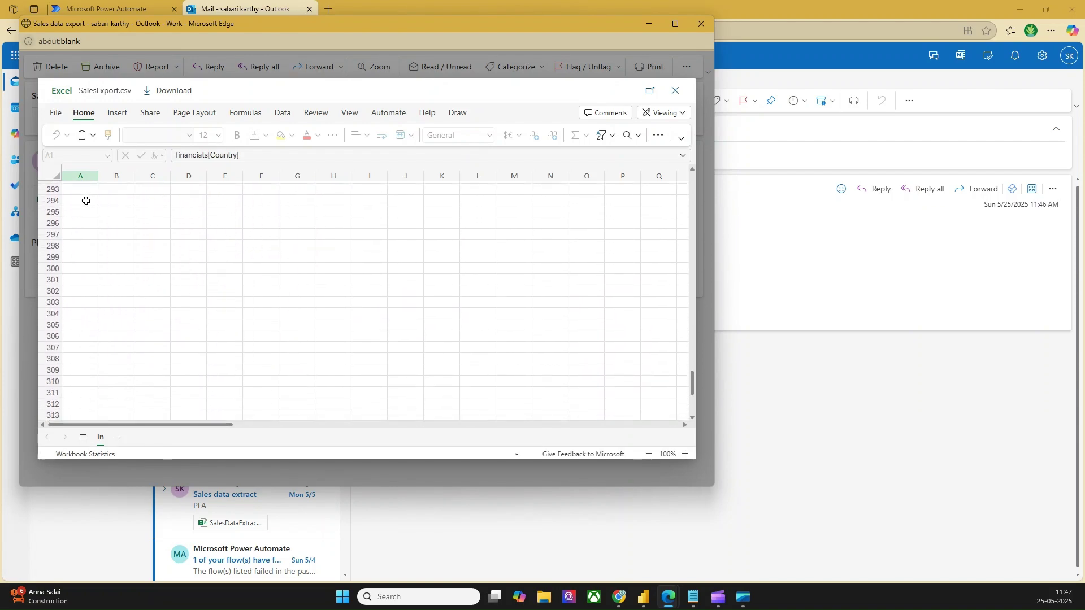
scroll(85, 201, up, 20)
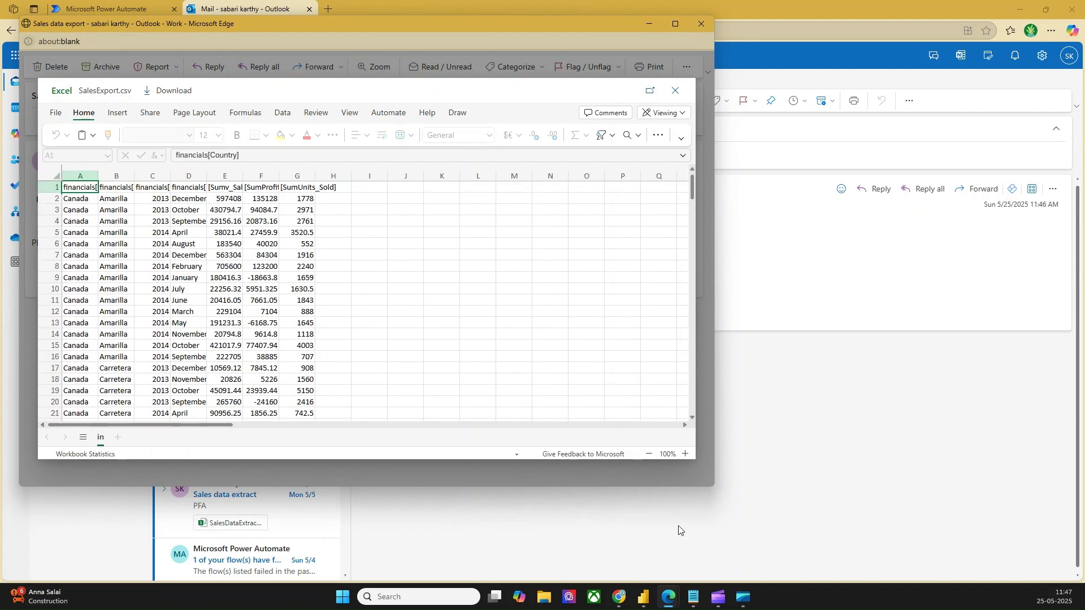
click(643, 597)
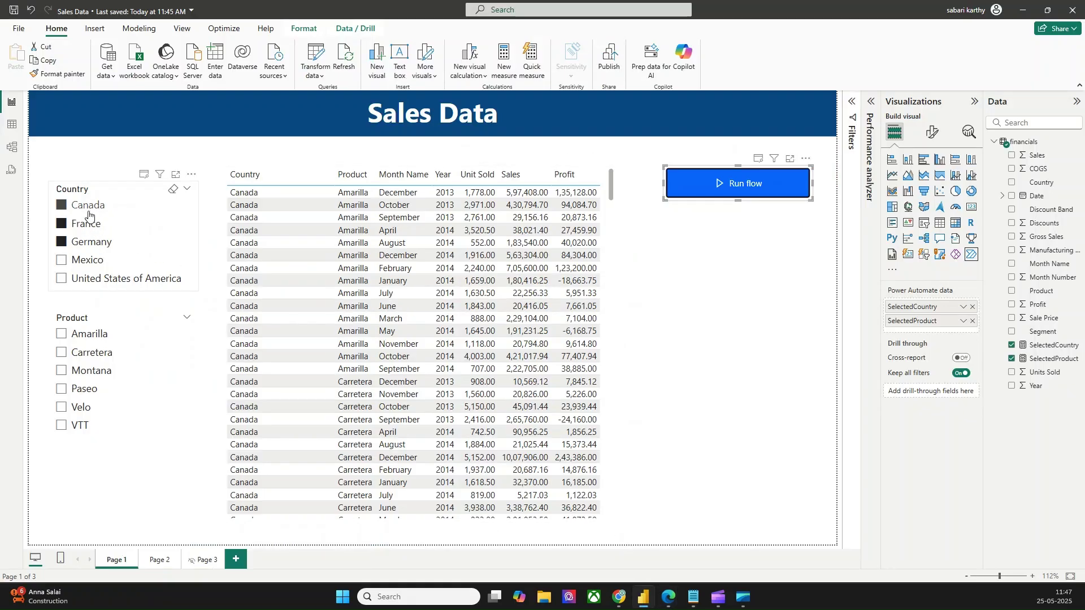
Filter the Country slicer to Canada and Product to VTT, then run the flow.
click(173, 189)
click(86, 207)
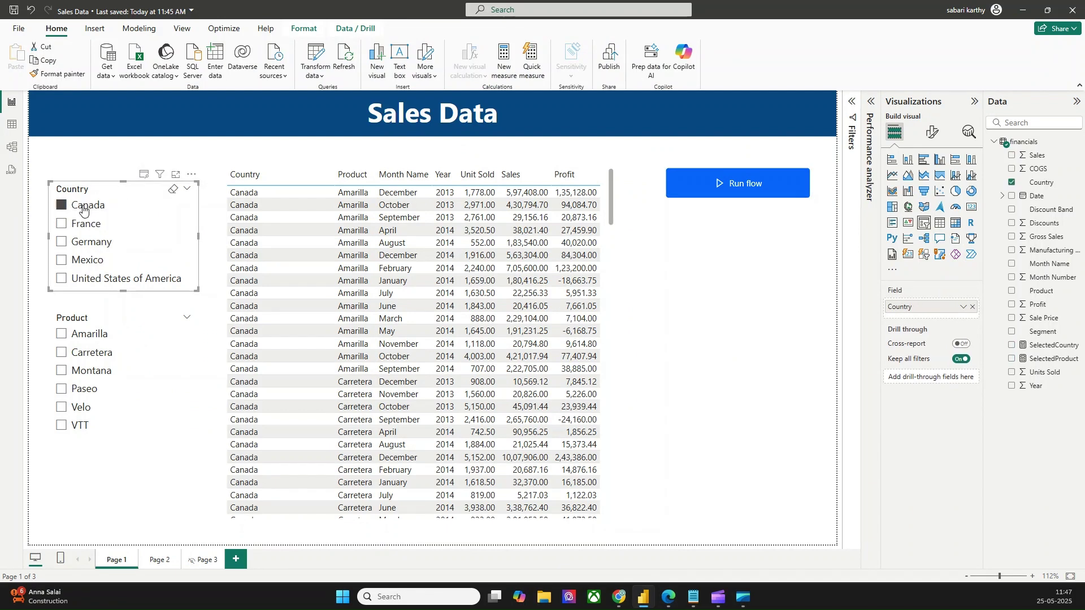
click(78, 427)
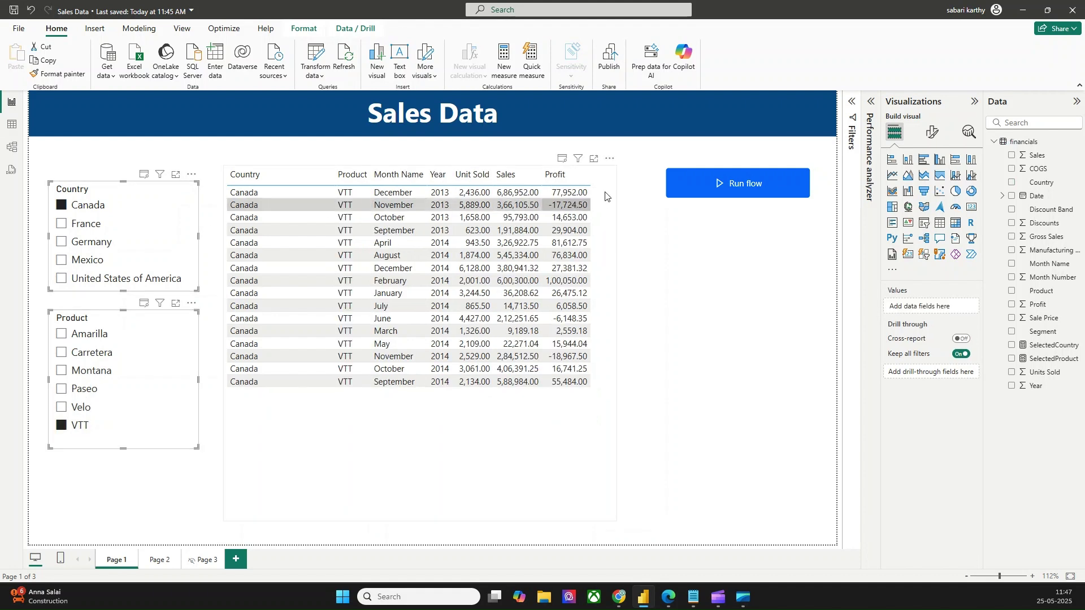
ctrl+click(752, 178)
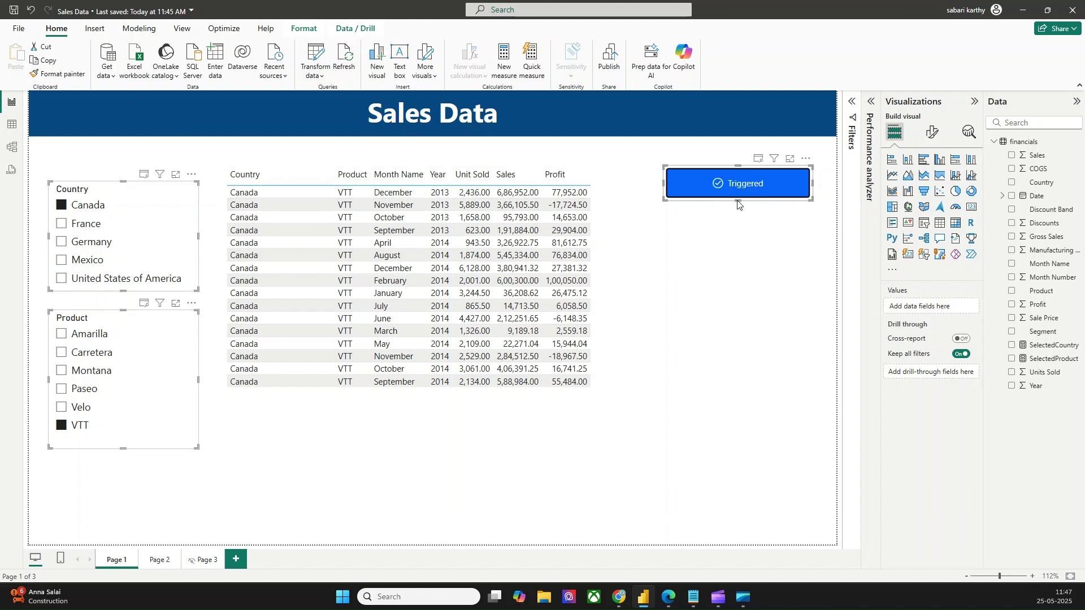
Close the old attachment preview window and bring the Outlook inbox forward.
click(667, 597)
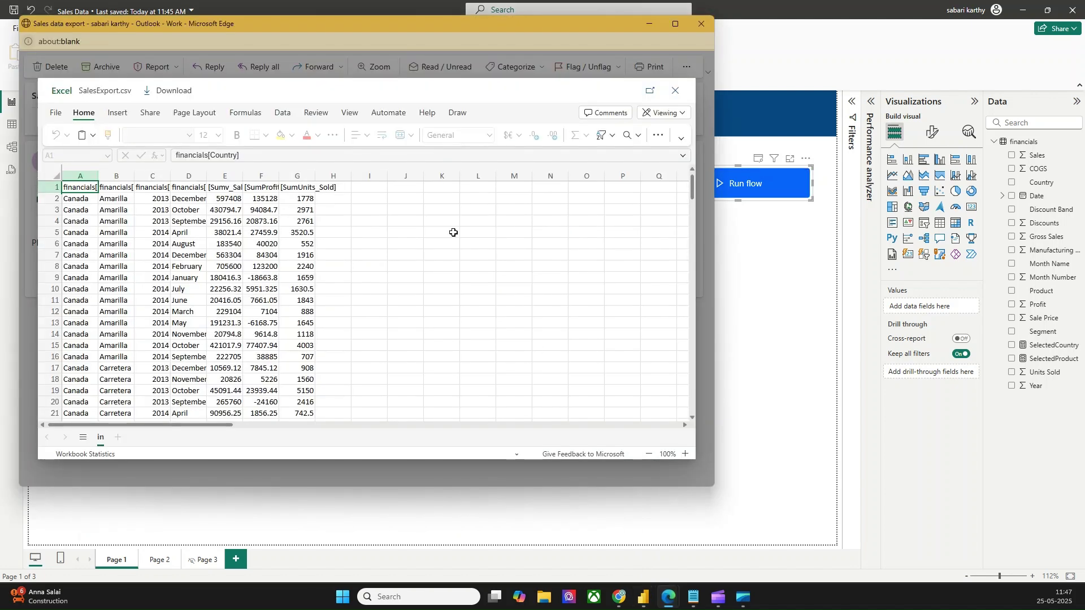
click(701, 24)
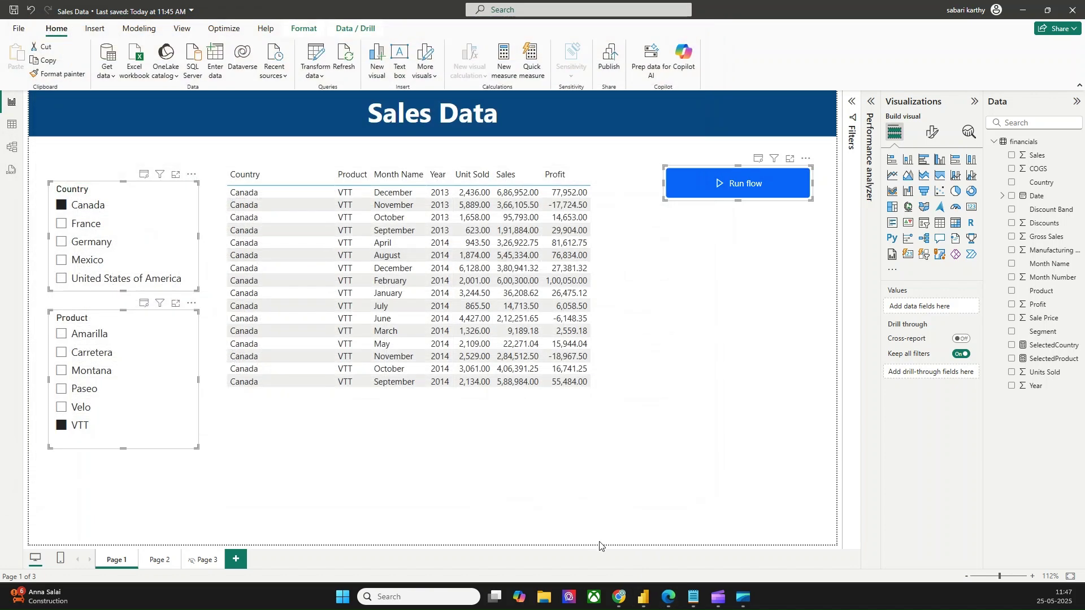
click(670, 598)
Preview the newest SalesExport.csv and select A2:B17 to confirm its 16 Canada VTT rows.
click(223, 187)
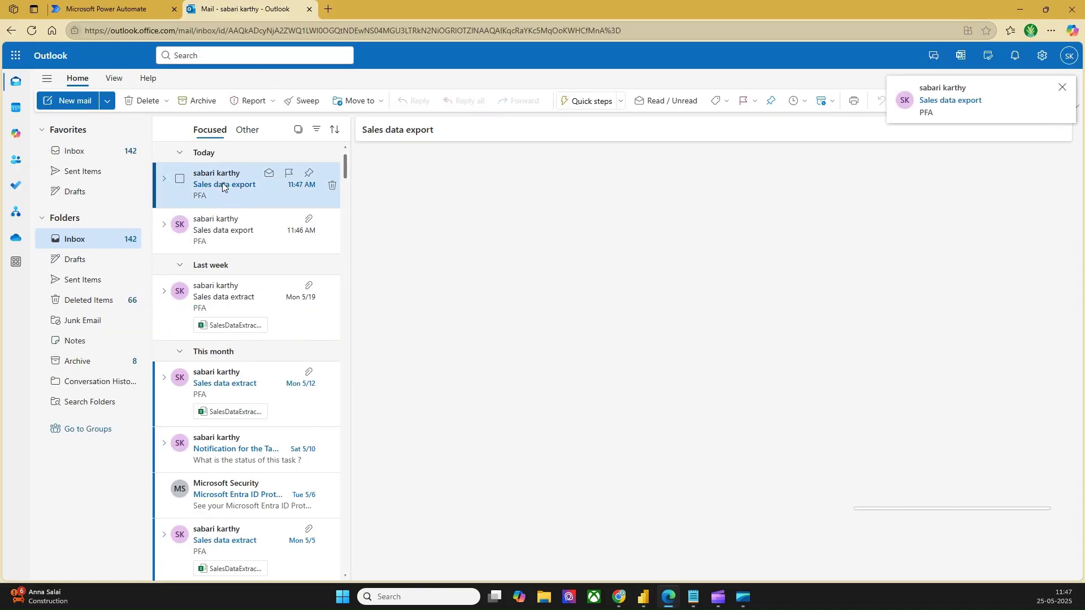
click(453, 237)
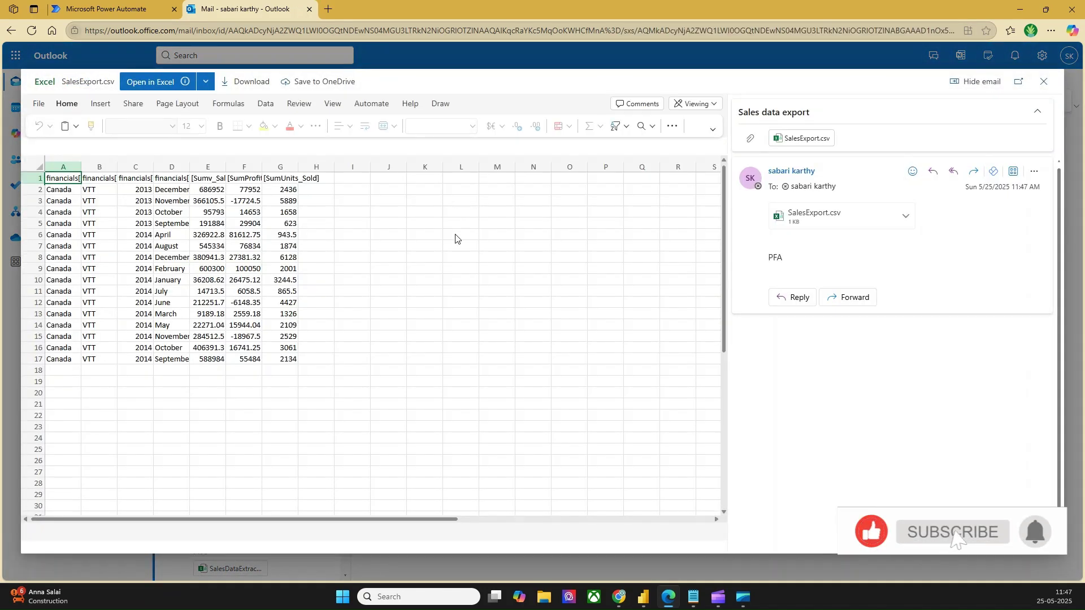
drag(65, 190, 101, 355)
key(alt+Tab)
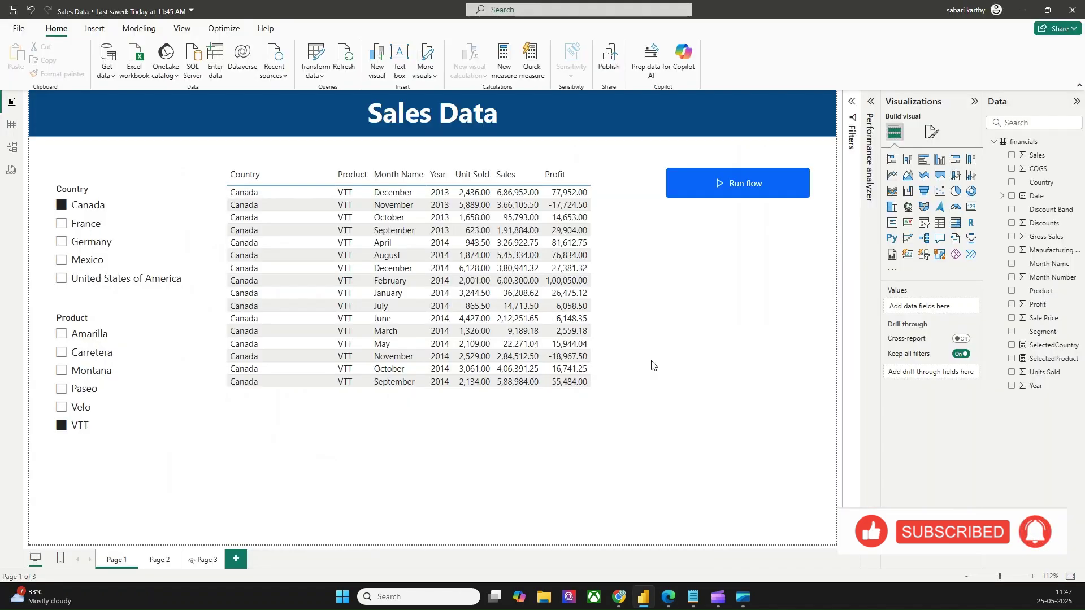